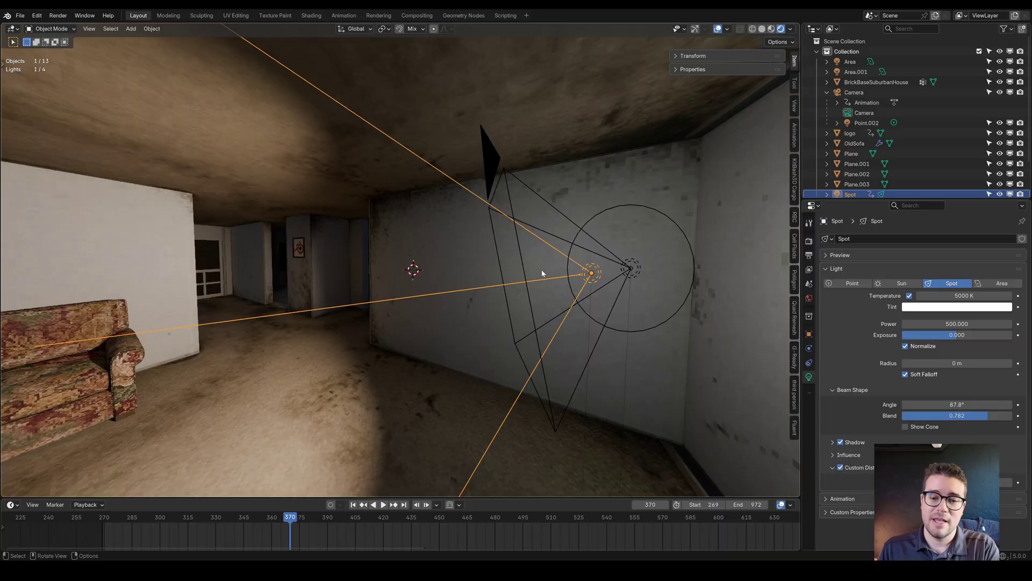
At the animation's start frame, copy the camera's rotation and location onto the spot light.
middle_click_drag(553, 249, 561, 200)
key("KP_0")
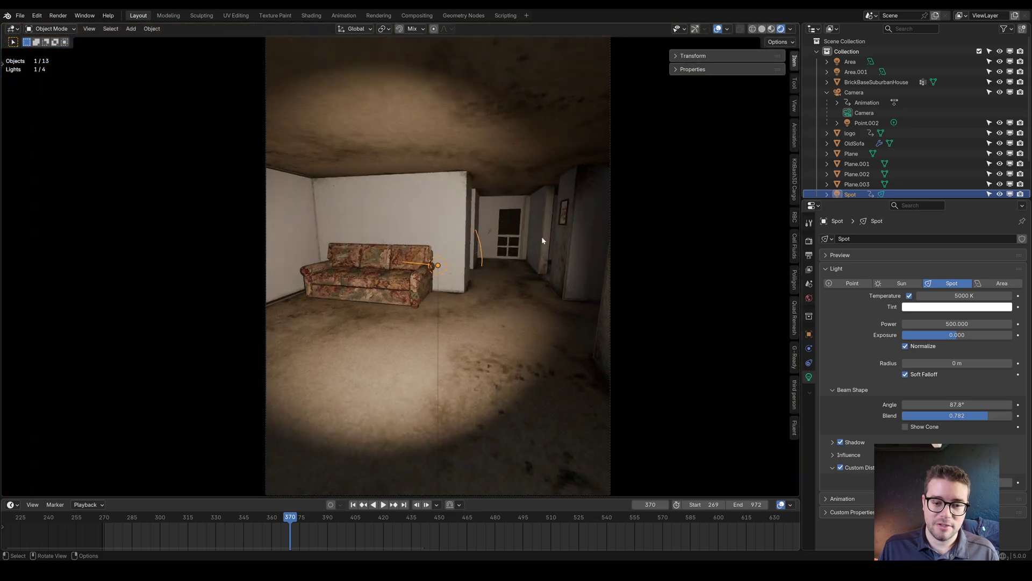
key("shift+Left")
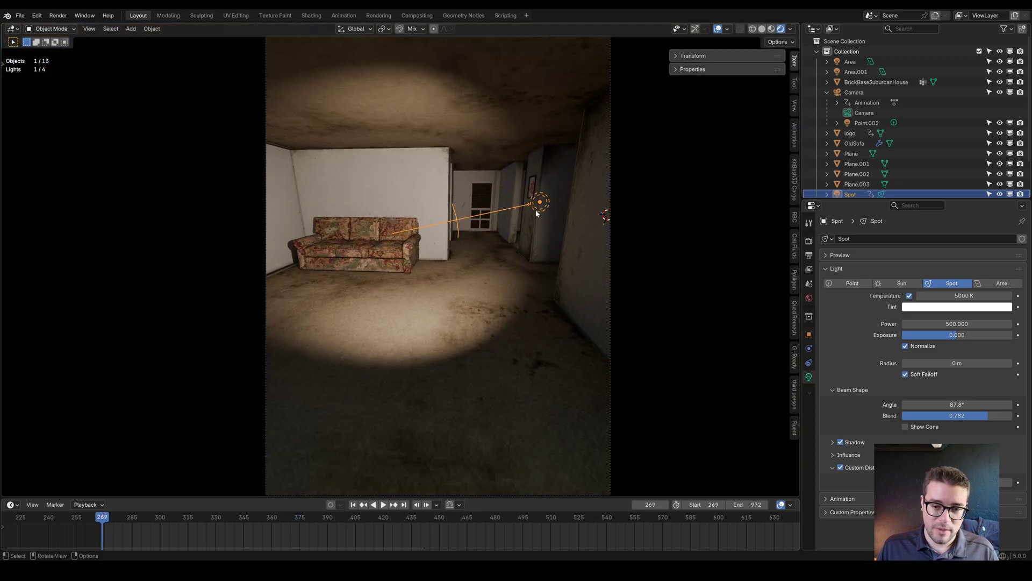
middle_click_drag(528, 220, 492, 275)
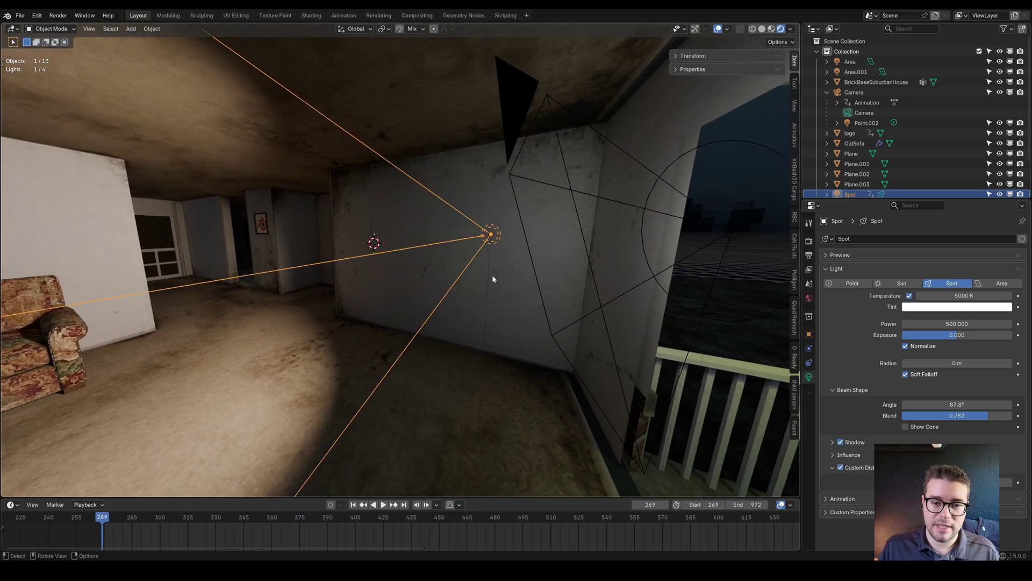
left_click(517, 124, "shift")
key("ctrl+shift+c")
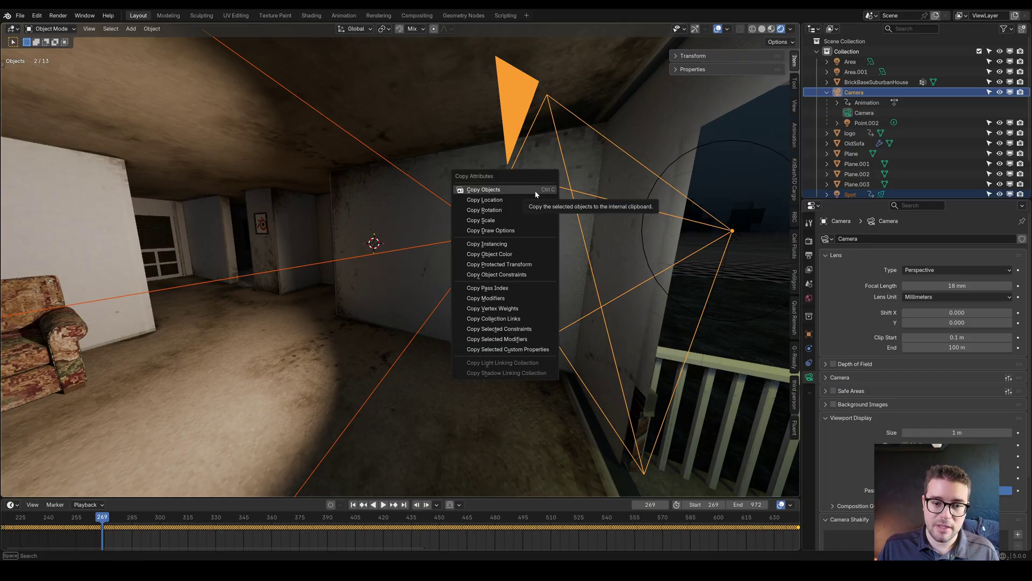
left_click(518, 212)
key("ctrl+c")
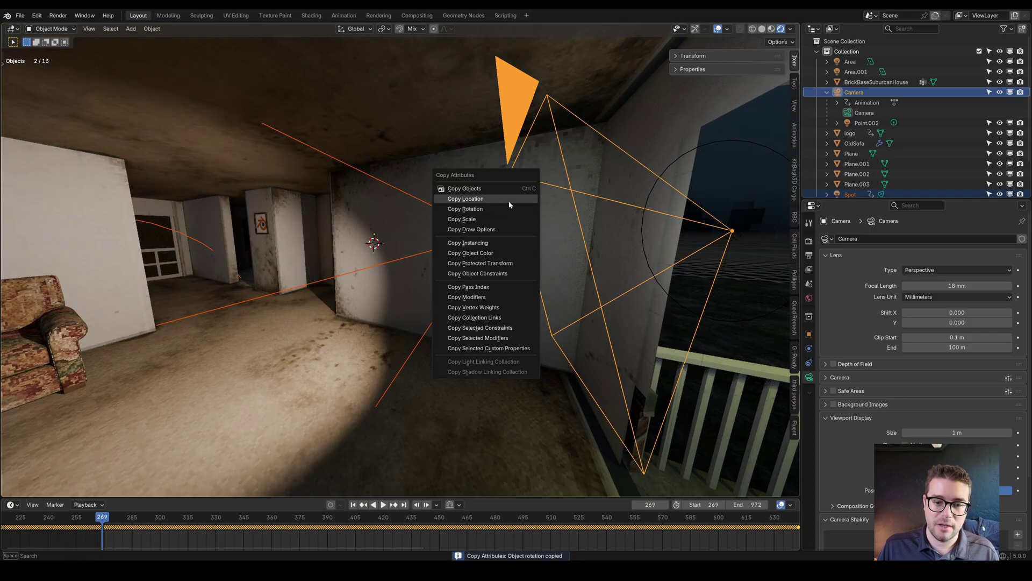
left_click(508, 200)
Move the spot light alone about -0.07 m along its local Z axis, just in front of the camera.
left_click(725, 276)
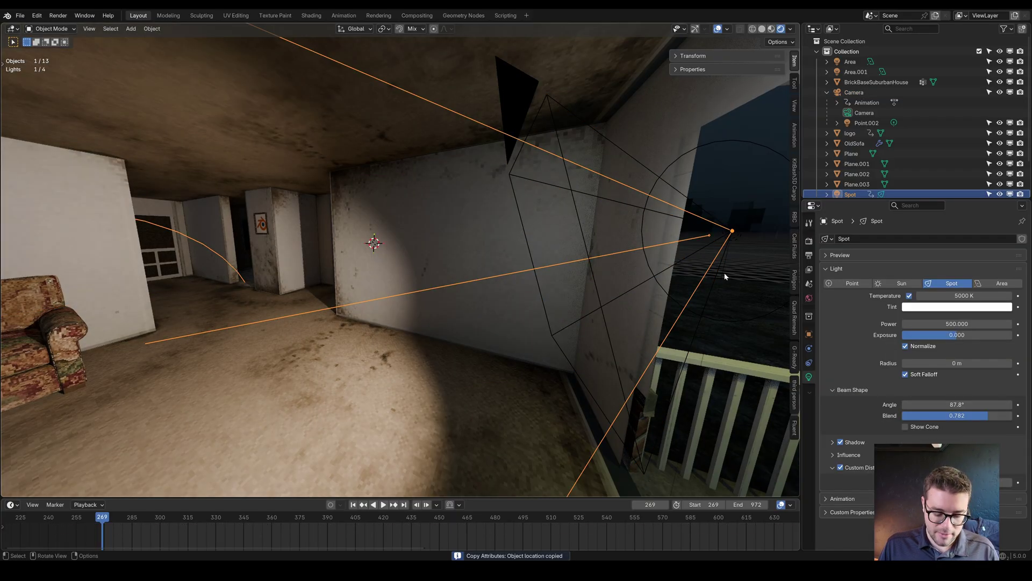
key("g")
key("z")
key("z")
left_click(694, 275)
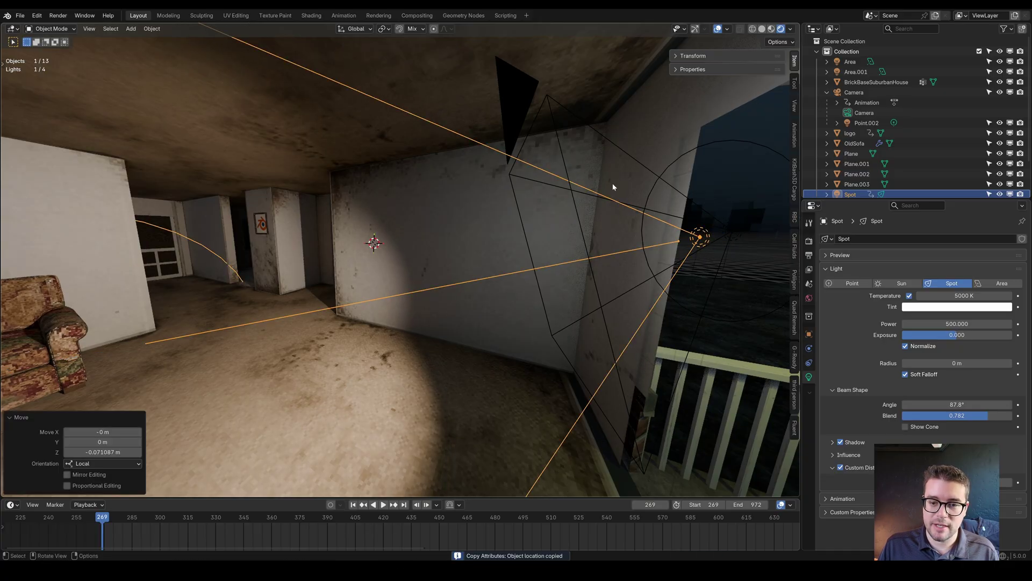
Parent the spot light to the camera with the Object option and play the animation through the camera view.
left_click(522, 99, "shift")
key("ctrl+p")
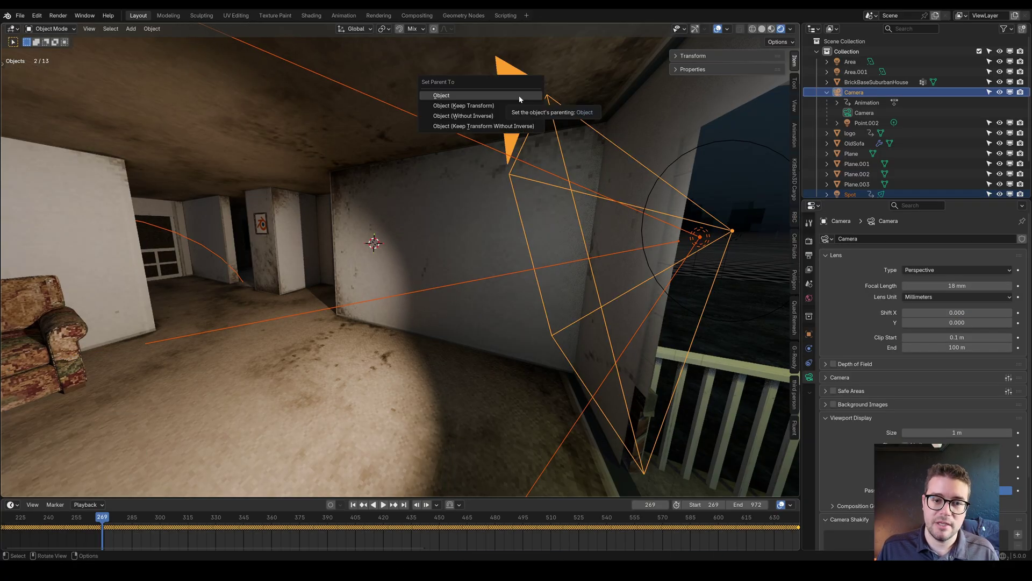
left_click(518, 97)
key("KP_0")
key("space")
key("alt+a")
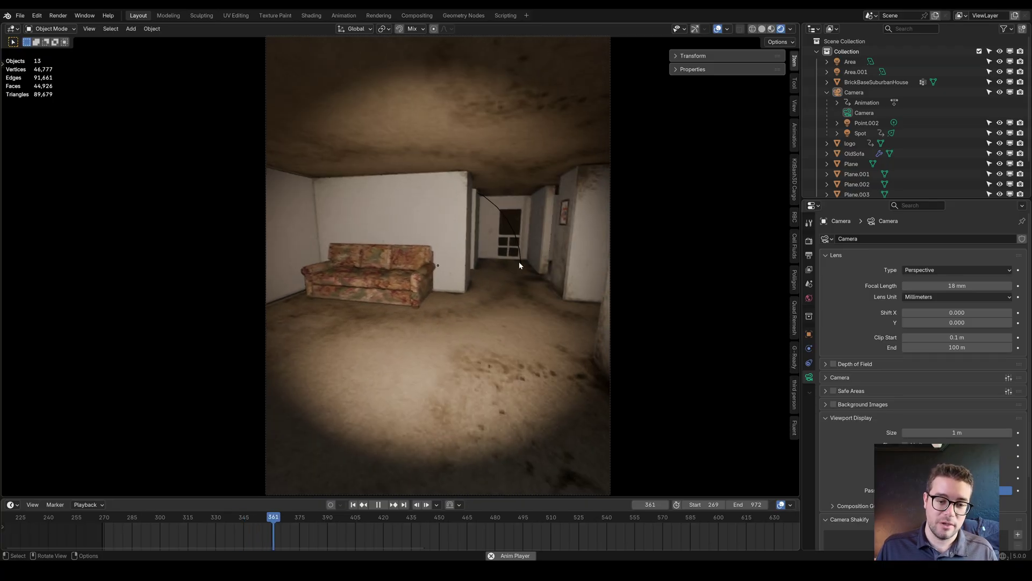
key("Escape")
Clear the spot light's parent relation to the camera.
middle_click_drag(520, 264, 478, 262)
left_click(518, 261)
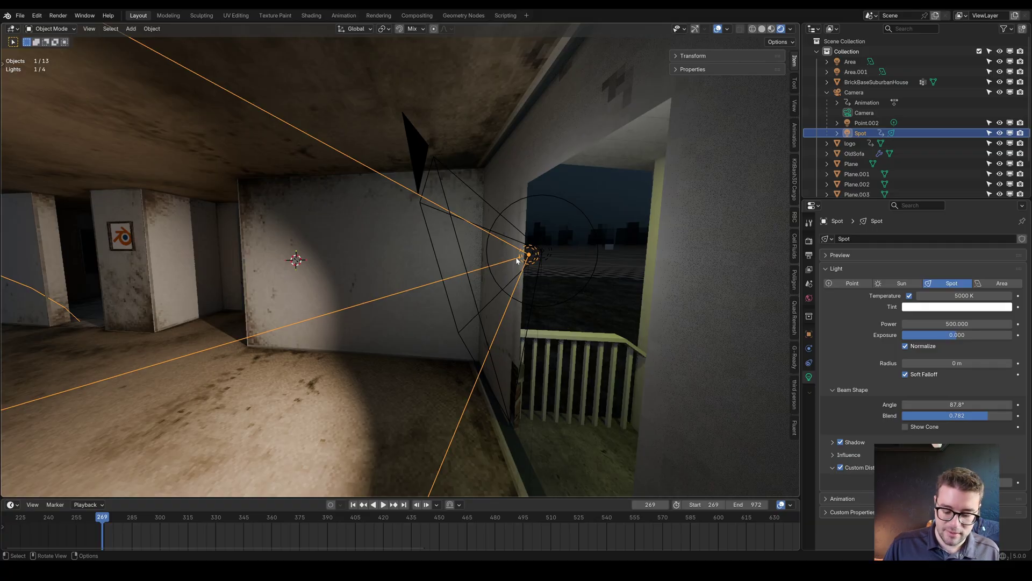
key("alt+p")
left_click(513, 253)
Set the camera as the spot light's spring arm parent, with the camera as the active object.
middle_click_drag(484, 267, 551, 265)
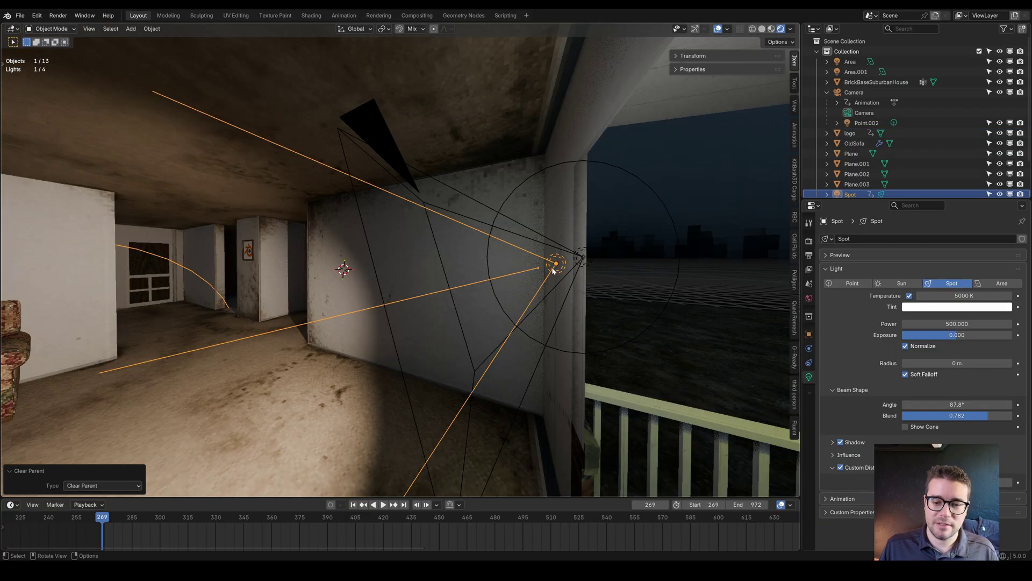
left_click(447, 157, "shift")
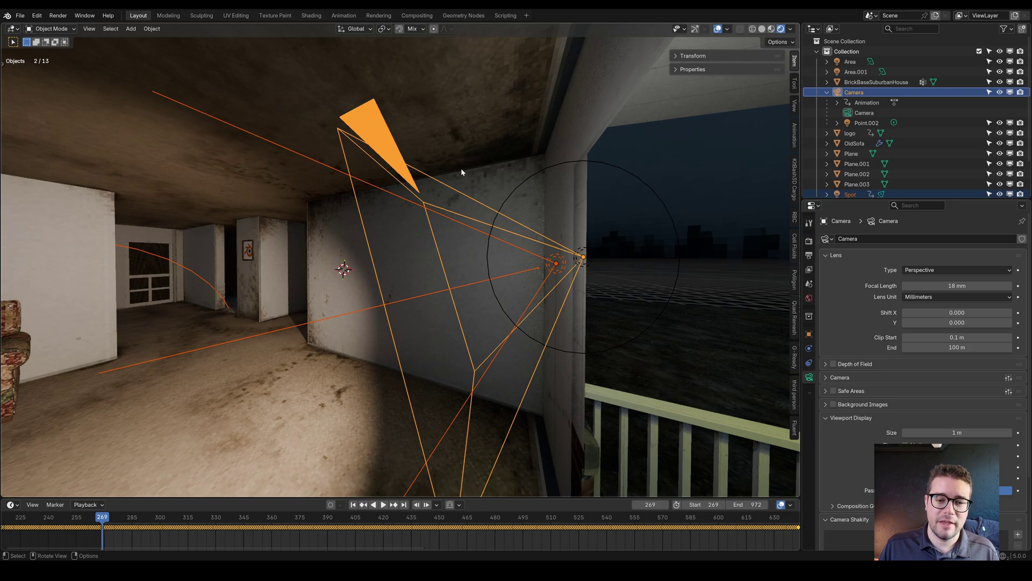
right_click(461, 172)
mouse_move(413, 211)
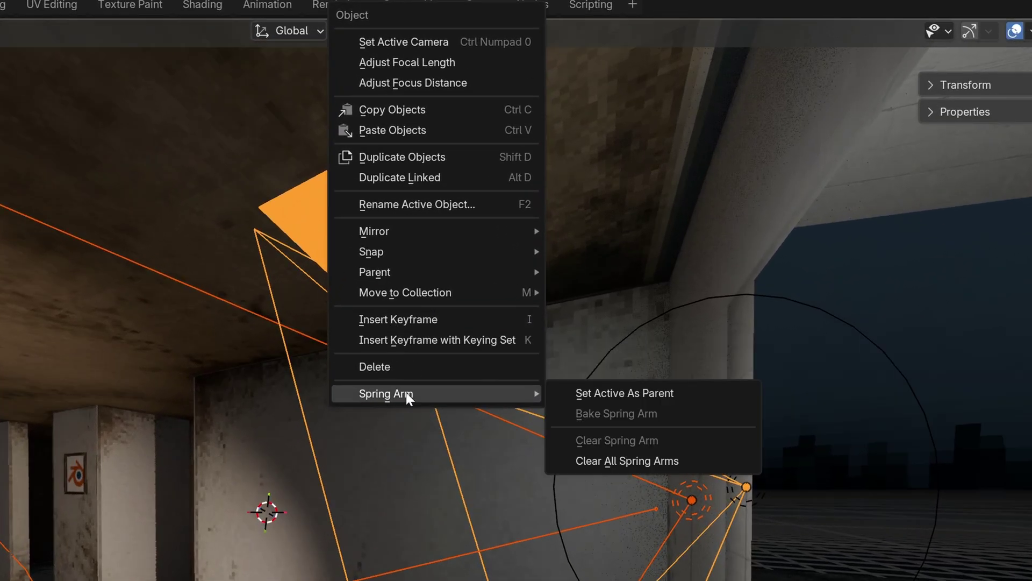
left_click(686, 390)
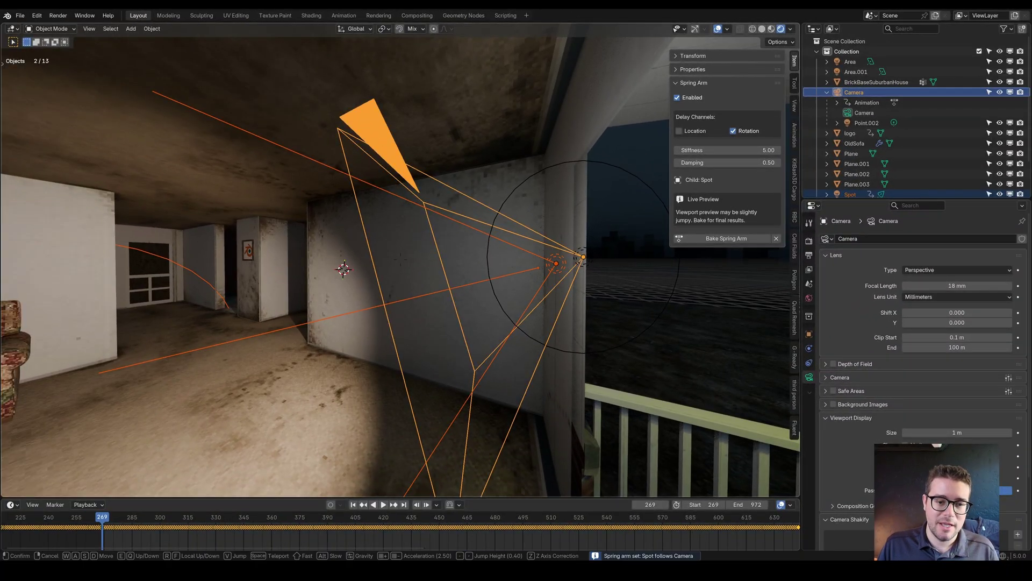
Play the animation from outside the camera to examine how the spot light follows it.
key("s")
key("w")
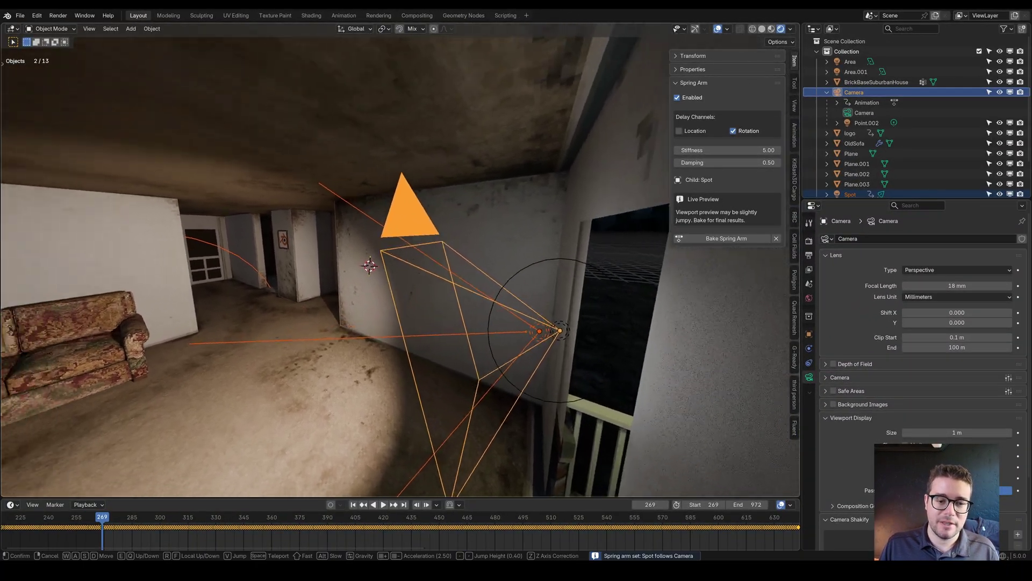
left_click(437, 219)
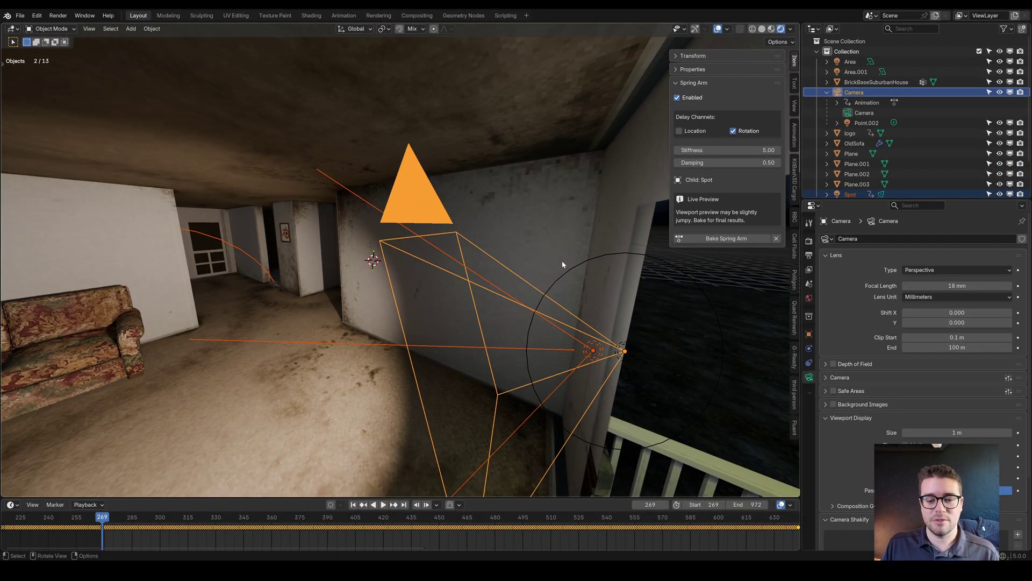
key("space")
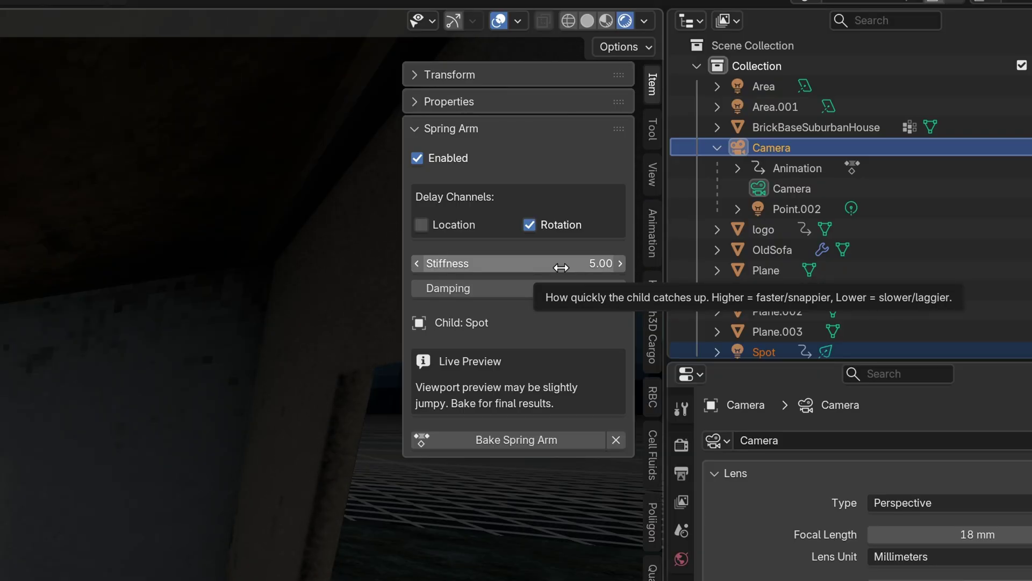
Set the spring arm's stiffness to 0.10 and replay the animation from the first frame.
left_click_drag(561, 267, 412, 267)
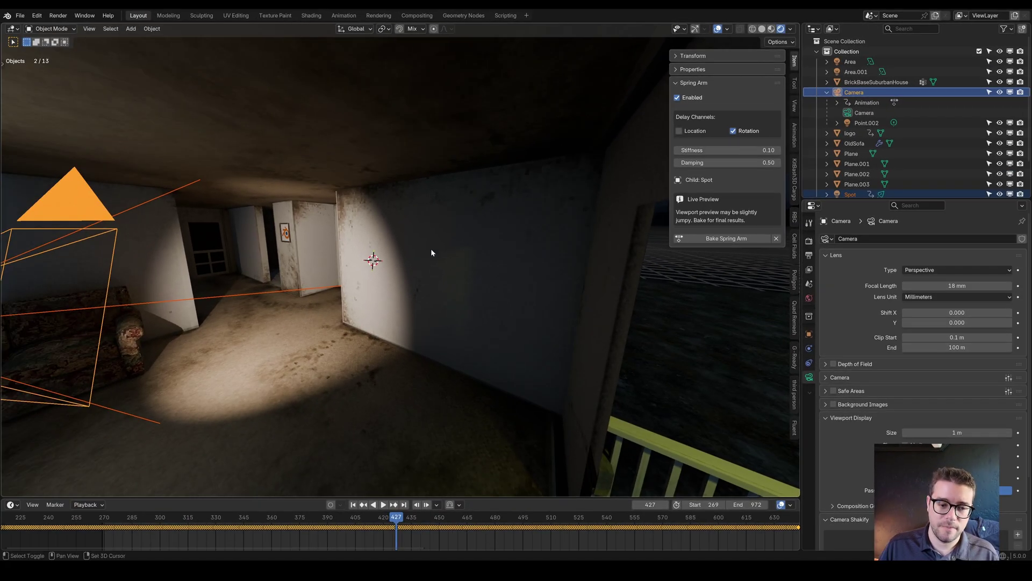
key("shift+Left")
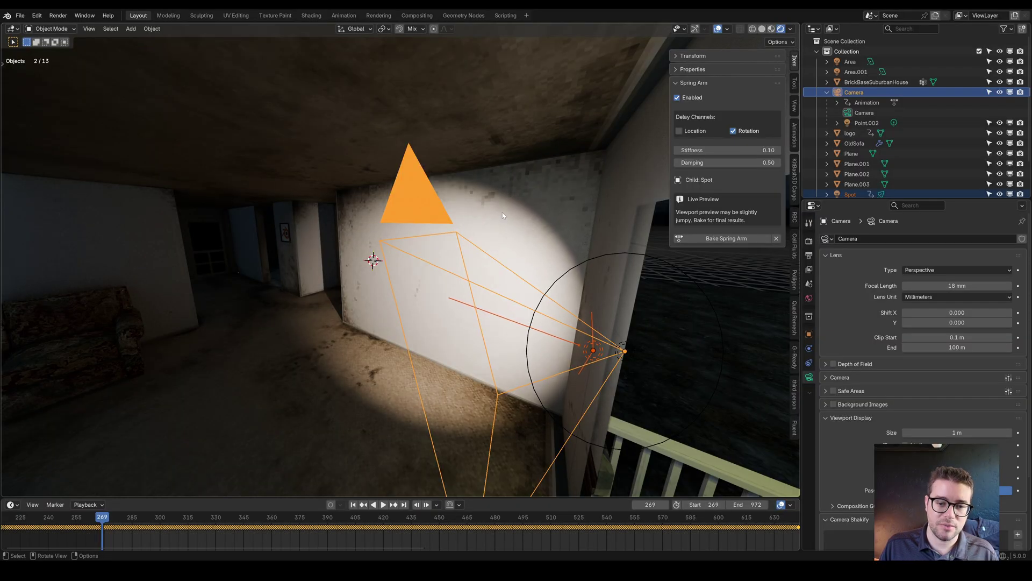
key("space")
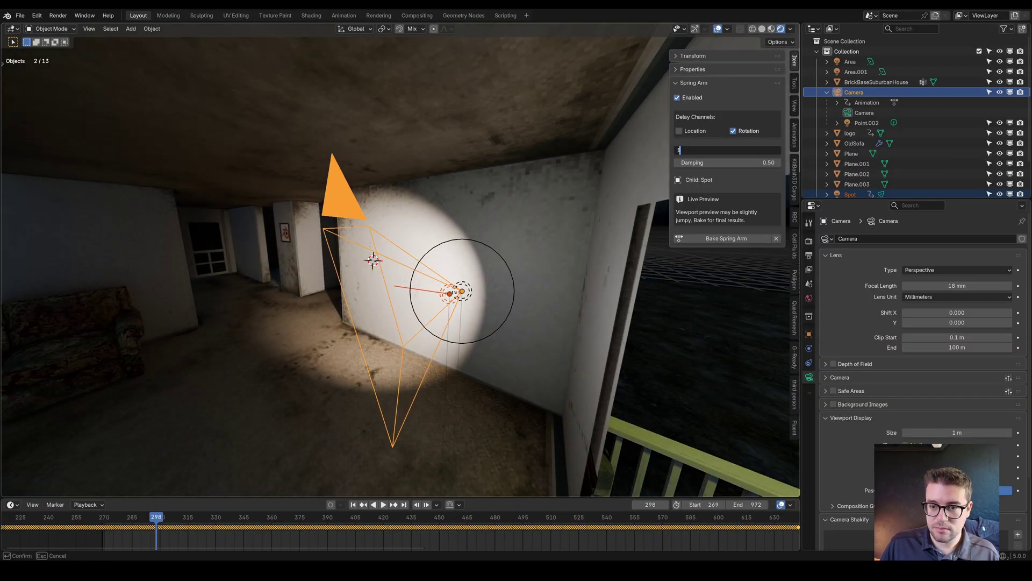
Set the spring arm's stiffness to 1.00 and preview the animation again.
key("Return")
key("Escape")
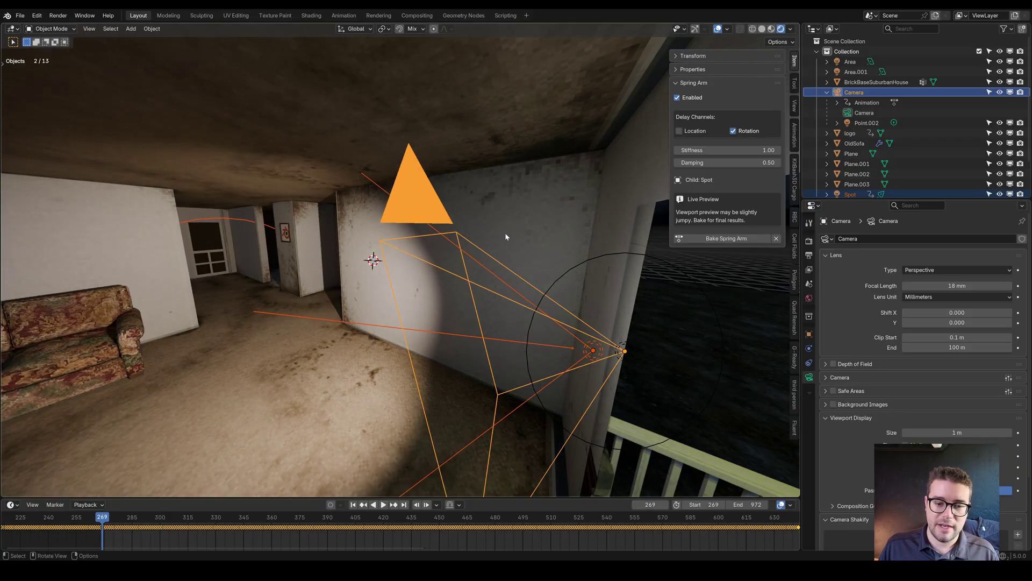
key("space")
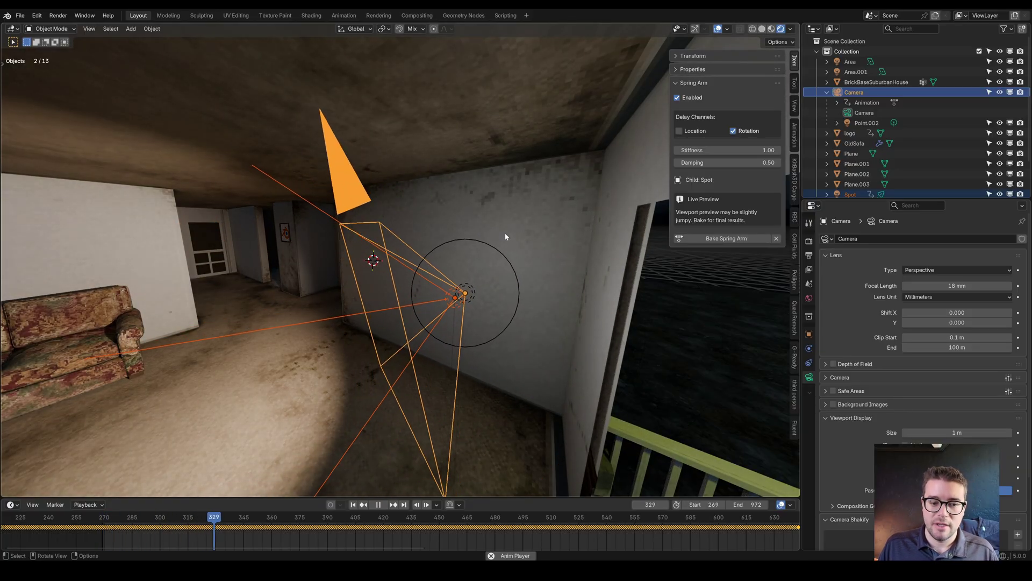
key("space")
Set the spring arm's stiffness to 5.00 and its damping to 0.00, and replay the animation from the first frame.
left_click_drag(745, 150, 779, 151)
key("shift+Left")
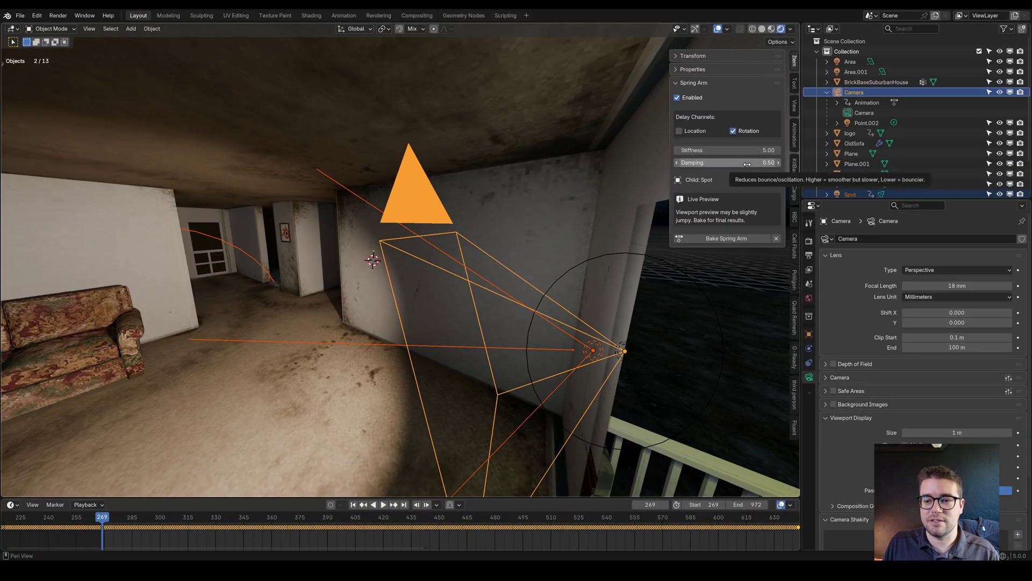
left_click_drag(747, 164, 715, 164)
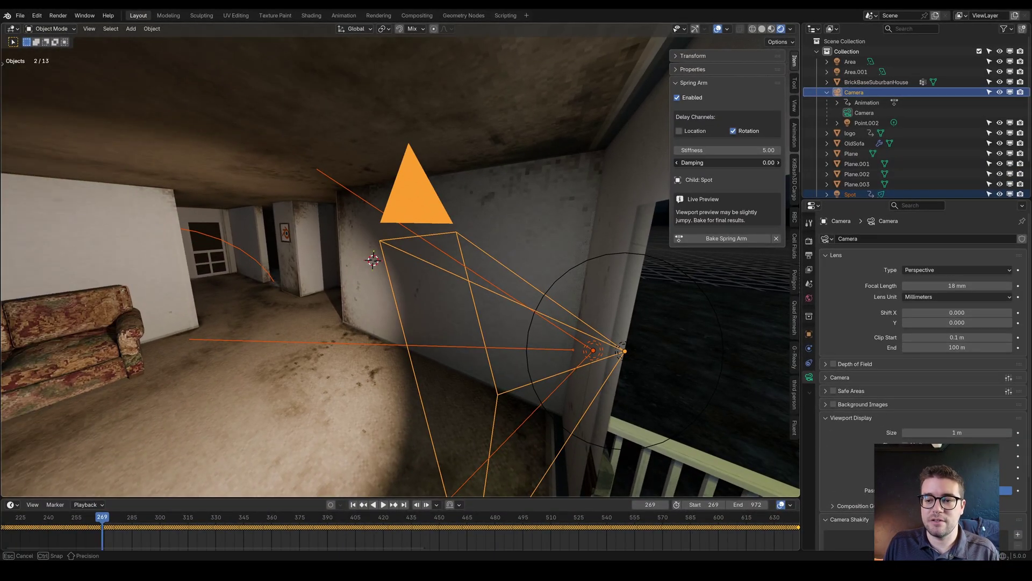
key("space")
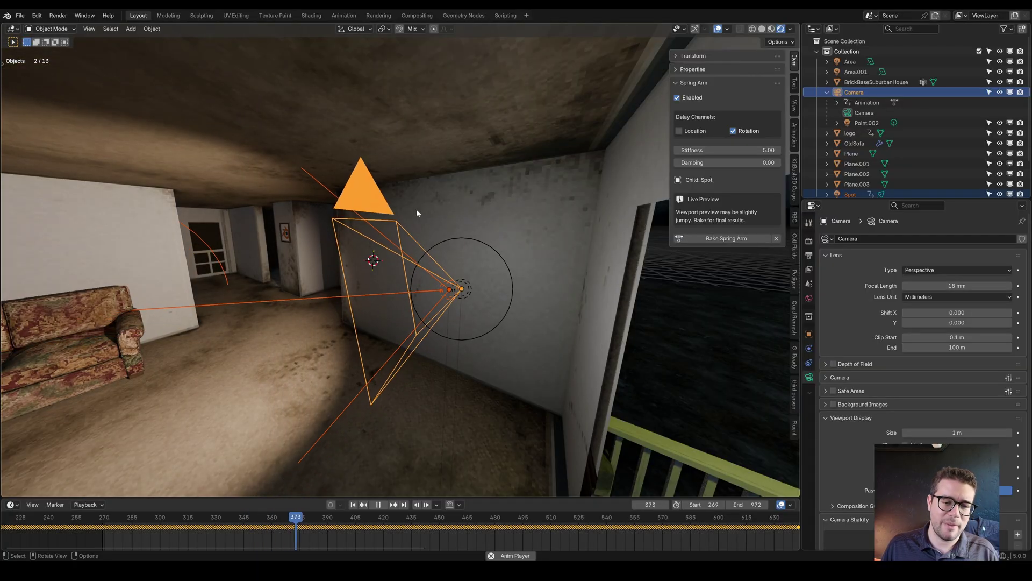
key("space")
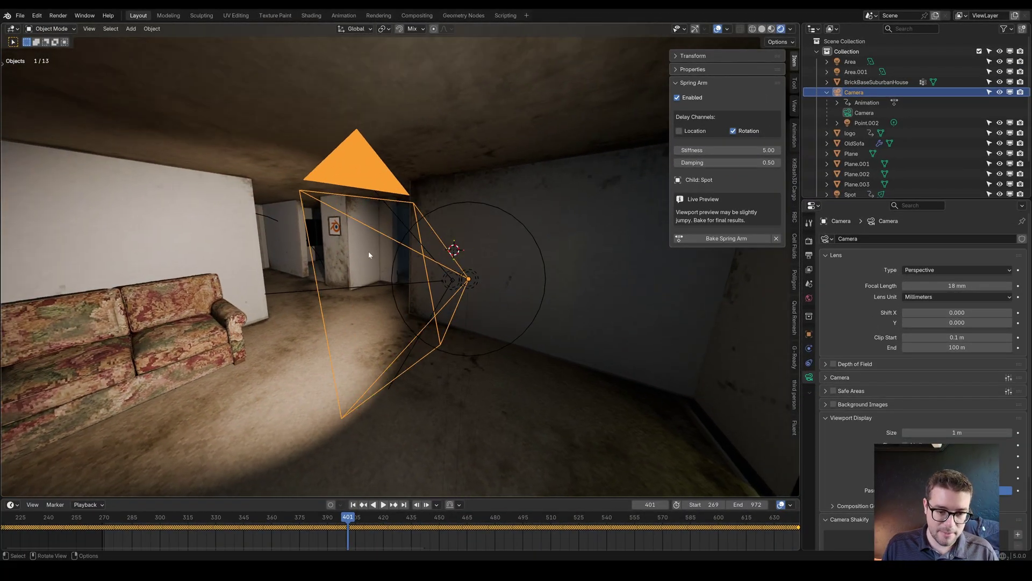
Try a free trackball rotation of the camera at frame 401.
key("r")
key("r")
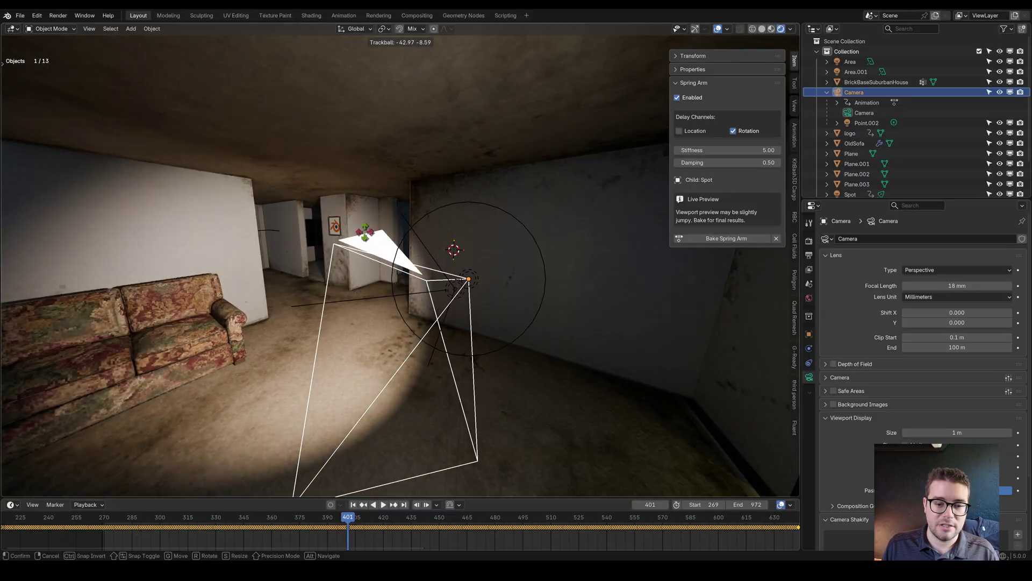
left_click(461, 274)
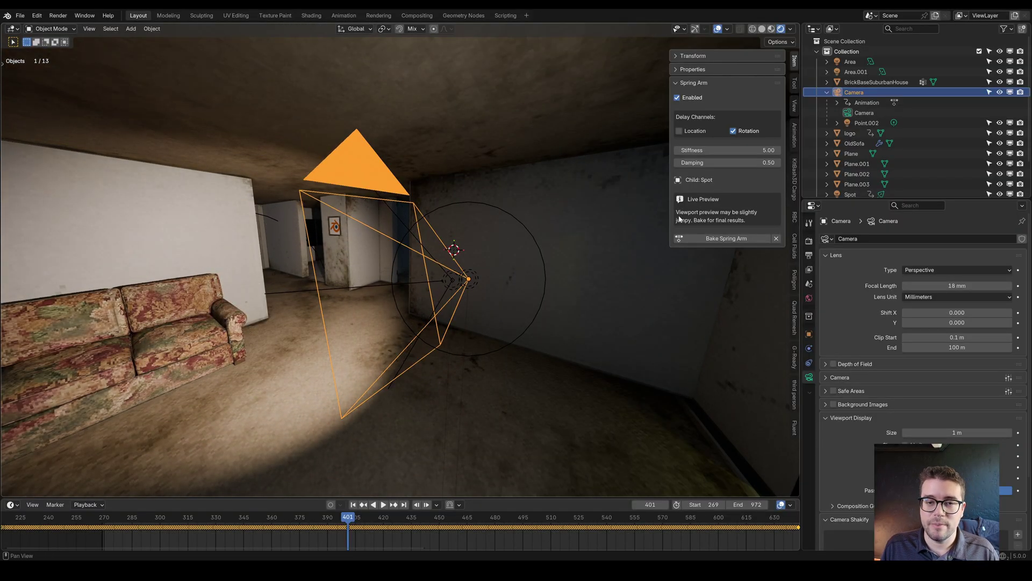
Play the animation from the first frame through the camera view to check the spot light's lag.
key("grave")
left_click(528, 217)
key("shift+Left")
key("space")
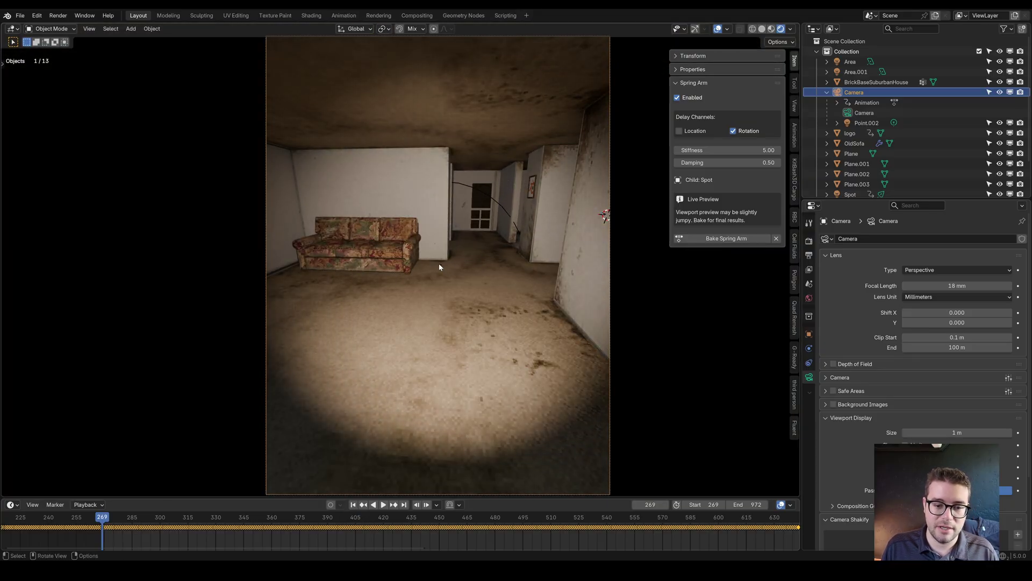
left_click(441, 263)
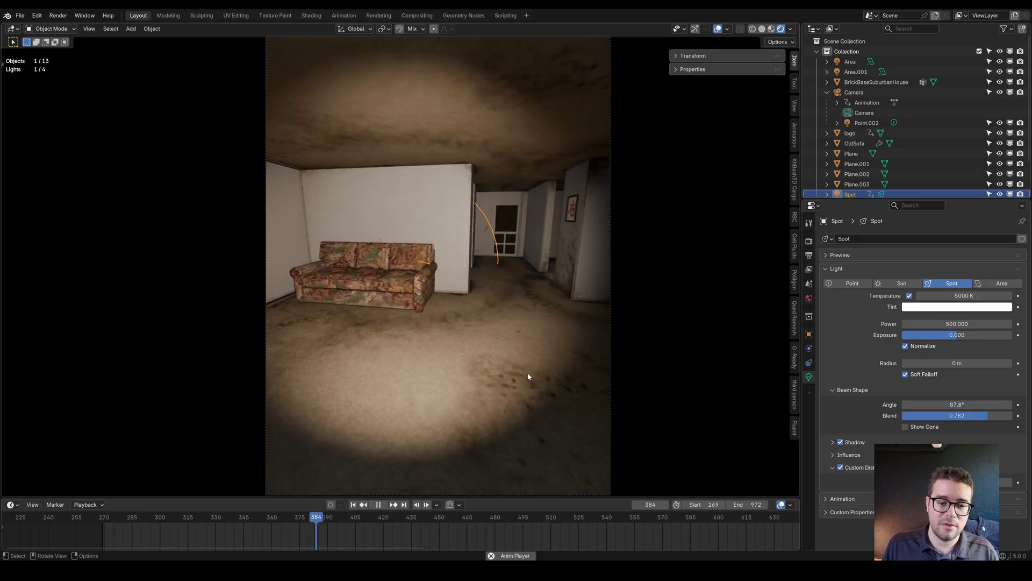
key("space")
key("shift+Left")
Bake the camera's spring arm to keyframes on the spot light and examine the extended timeline range.
key("shift+grave")
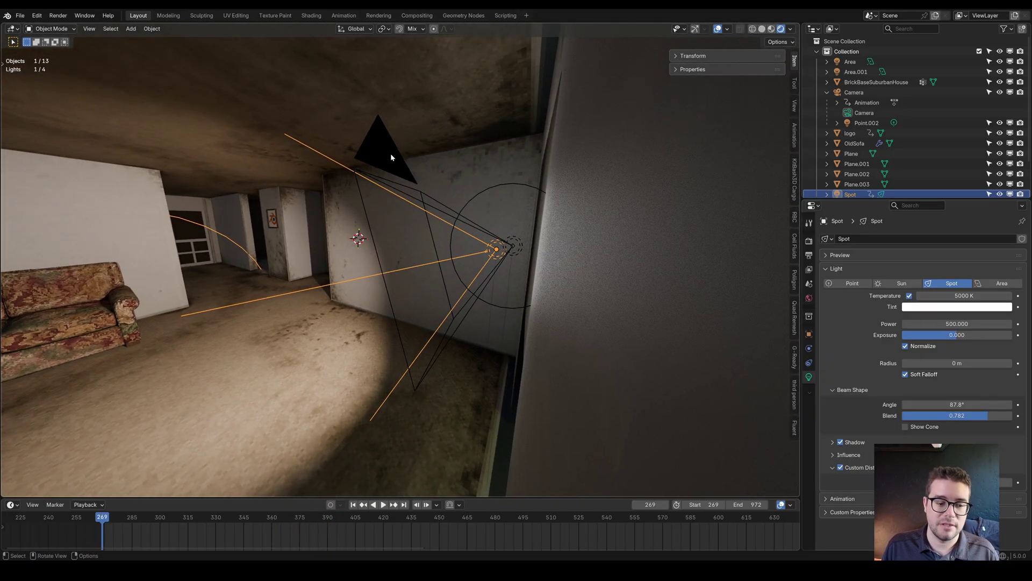
left_click(390, 154)
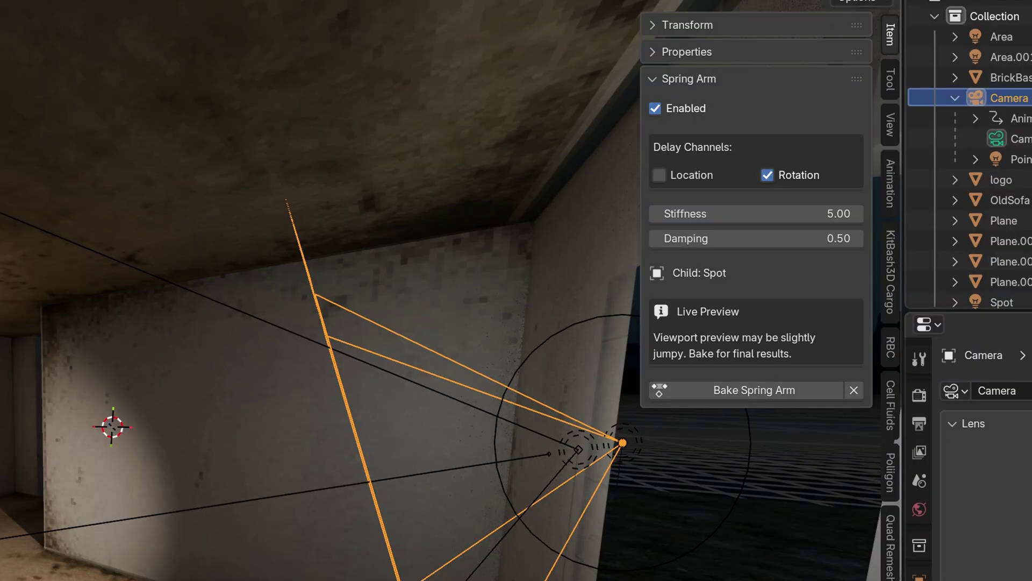
key("space")
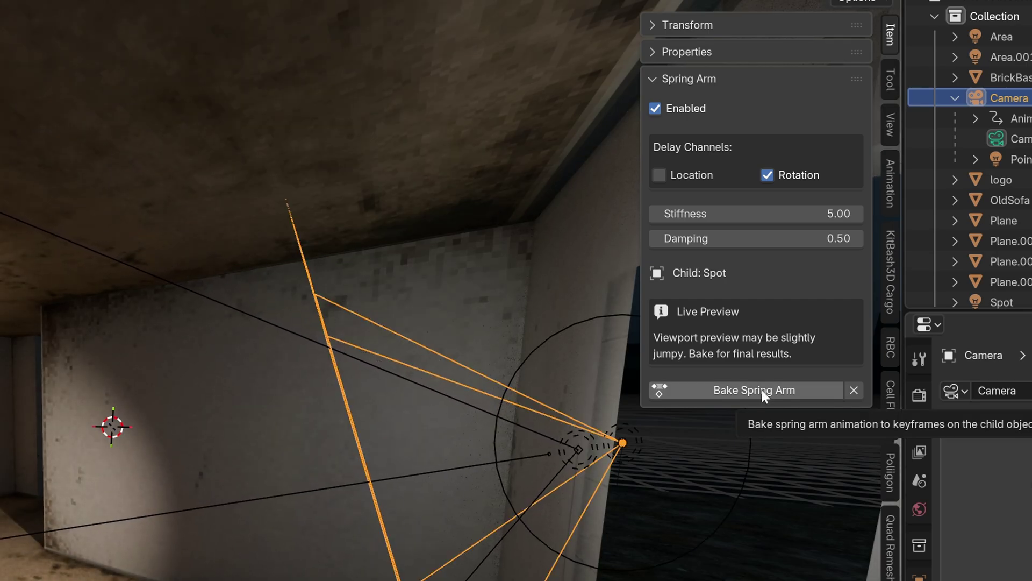
left_click(763, 391)
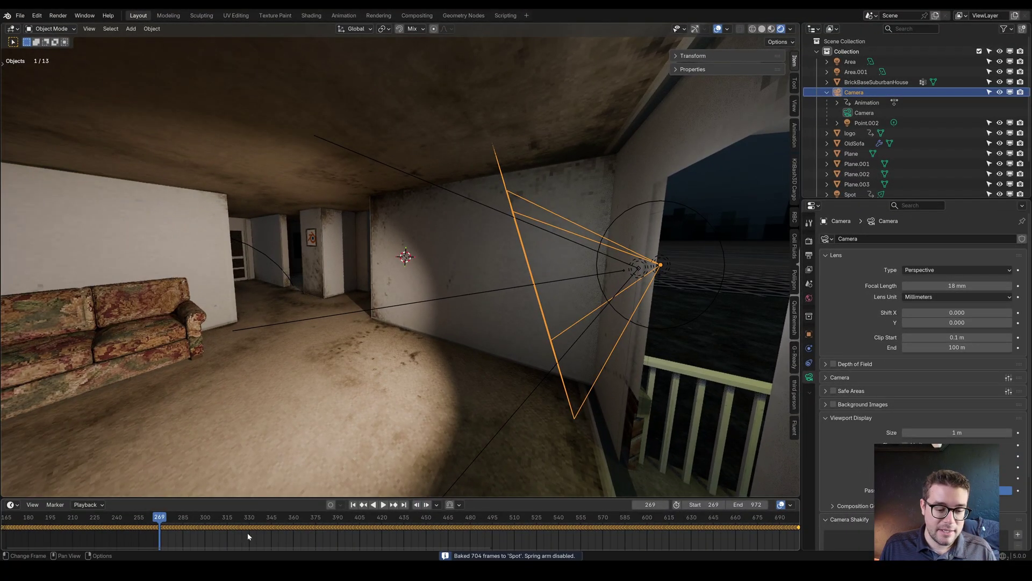
scroll(248, 536, "down", 4)
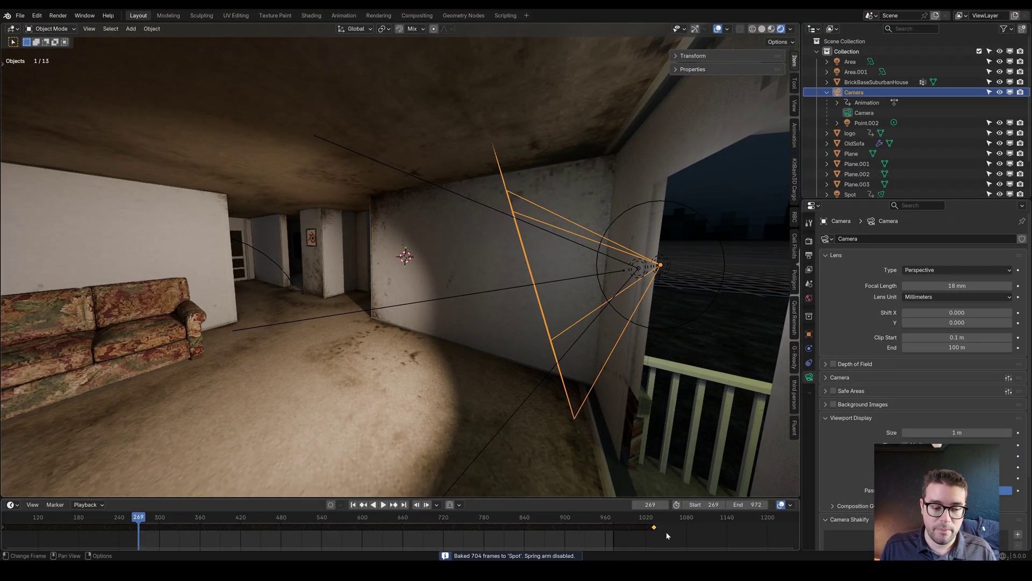
Play the baked animation through the camera view to check the spot light's delayed motion.
middle_click_drag(669, 532, 712, 532)
key("grave")
left_click(531, 253)
key("space")
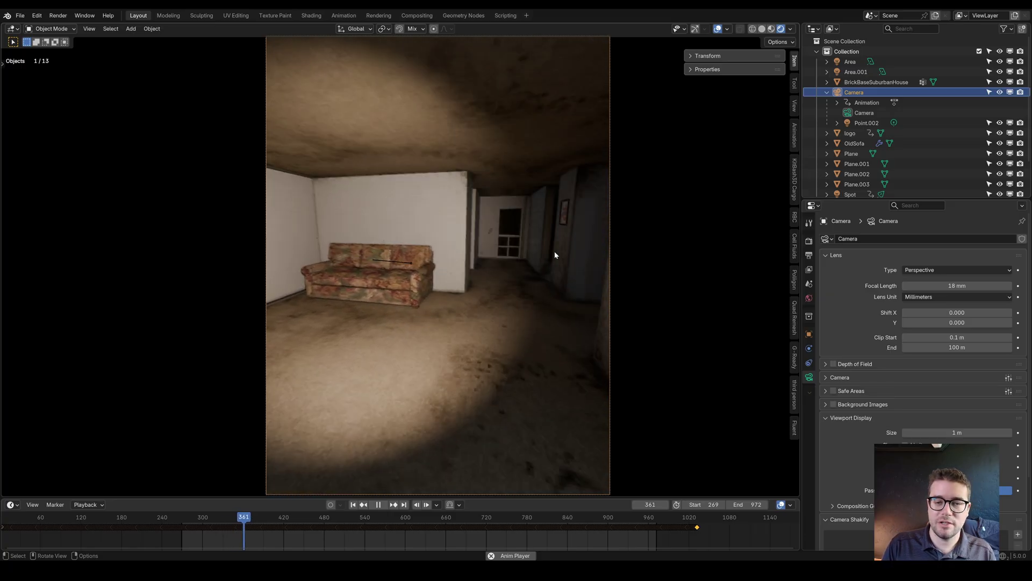
key("space")
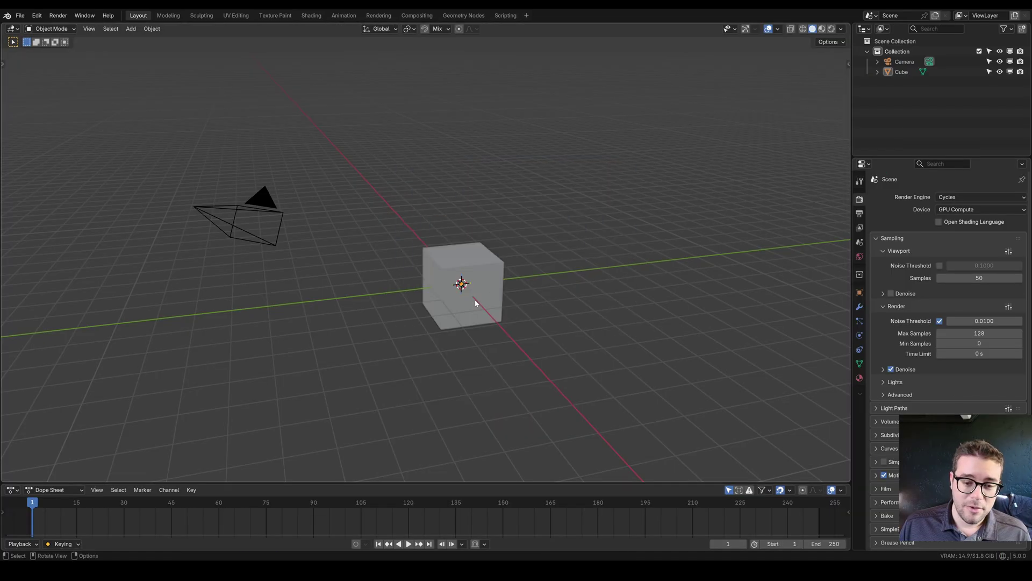
Inset the cube's top face and extrude it inward along its normals to hollow out an open box.
scroll(461, 314, "up", 4)
left_click(479, 253)
key("Tab")
key("3")
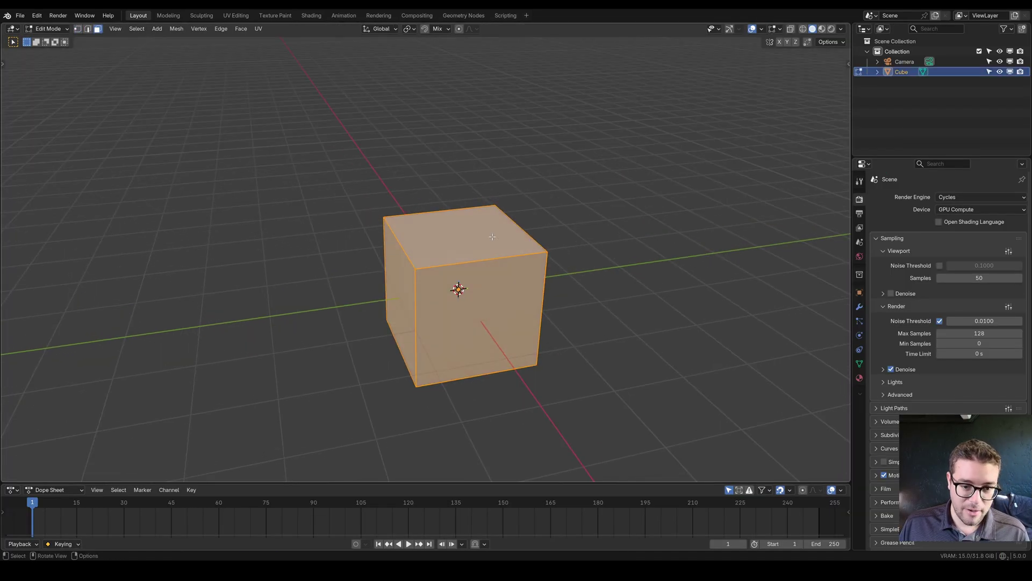
left_click(492, 237)
key("i")
left_click(581, 230)
key("alt+e")
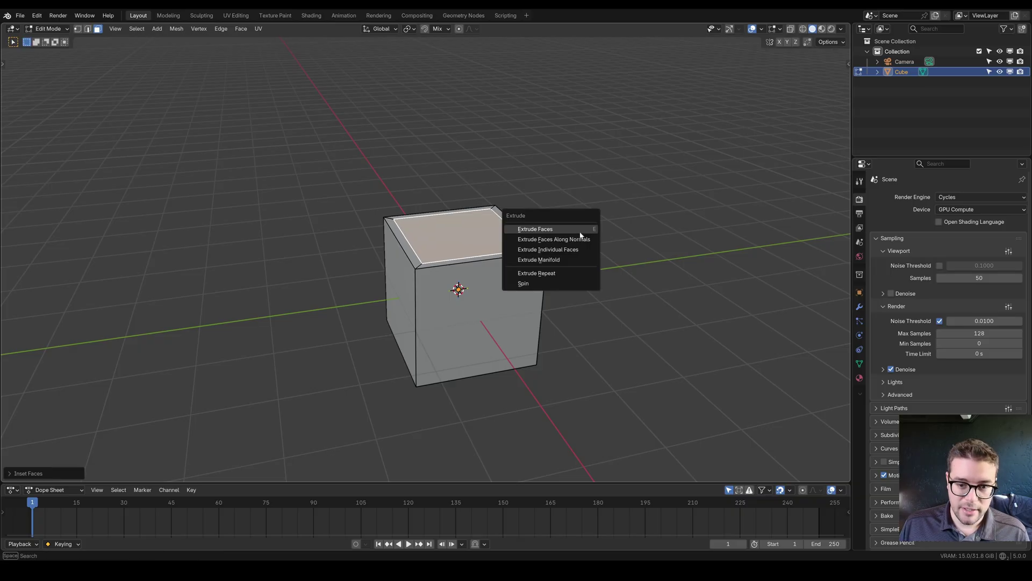
left_click(576, 239)
left_click(574, 102)
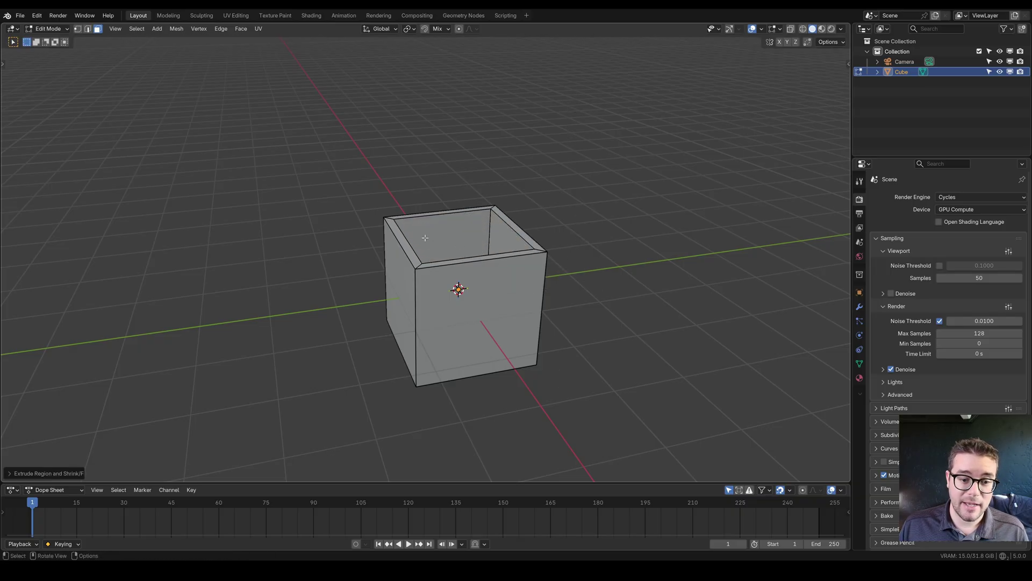
Lower the hollowed box's rim faces along the global Z axis to make the box shorter.
key("g")
key("z")
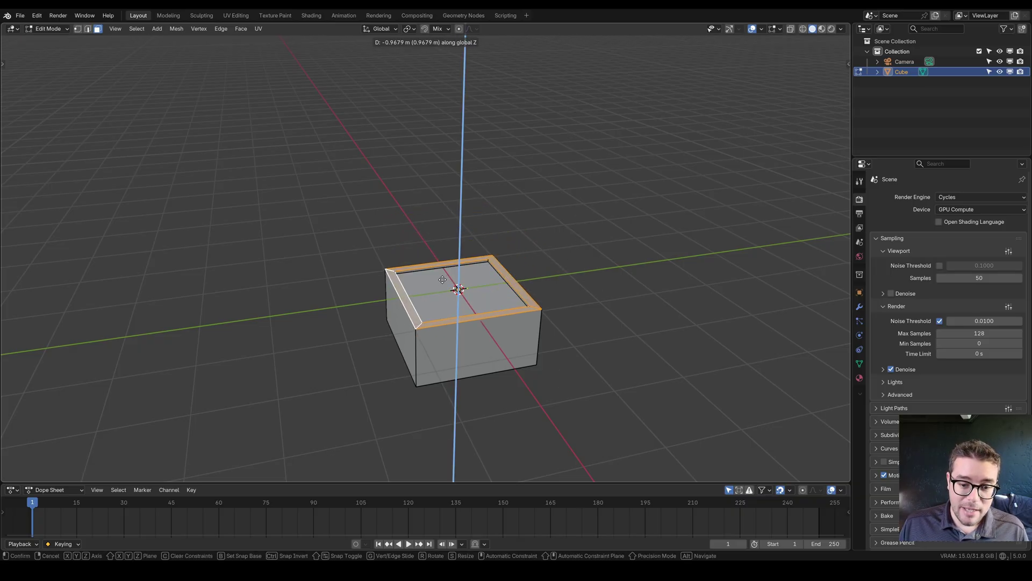
left_click(445, 263)
middle_click_drag(492, 262, 530, 260)
Leave mesh editing and raise the whole box about 1.8 m along the global Z axis.
key("Tab")
key("g")
key("z")
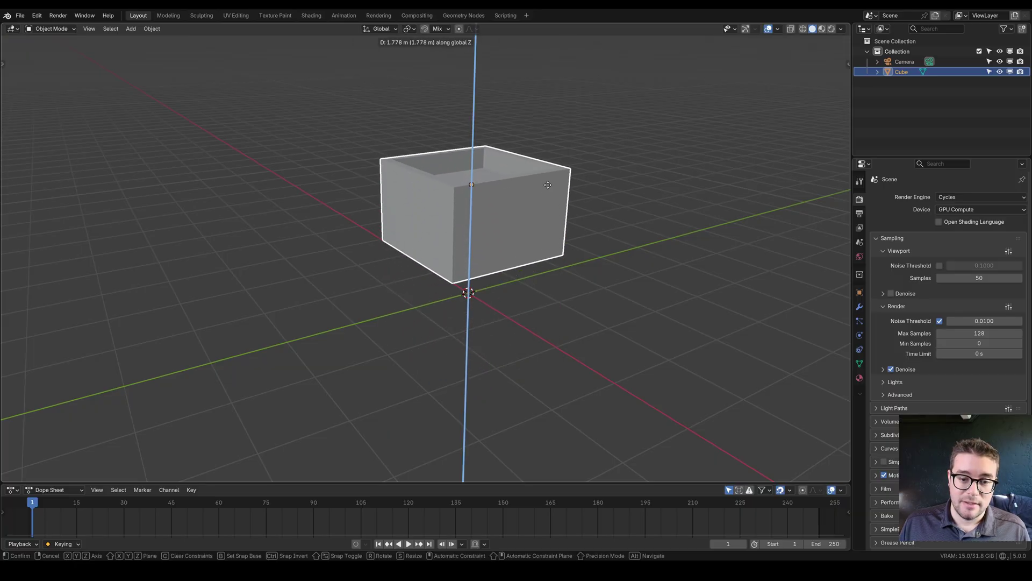
left_click(547, 183)
Add a second cube mesh at the origin and move it up along Z above the box.
middle_click_drag(548, 183, 488, 210)
key("shift+a")
mouse_move(478, 225)
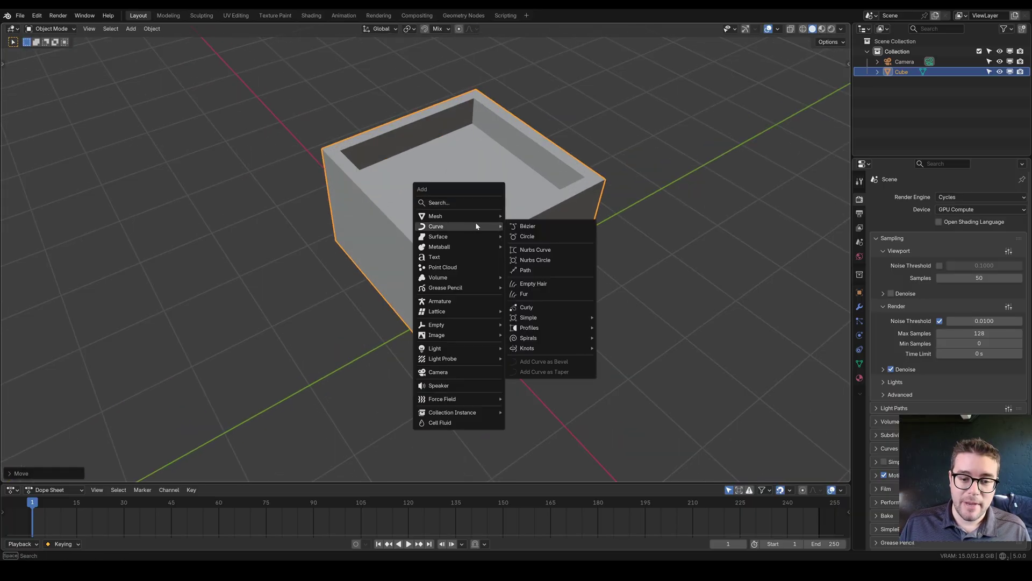
left_click(527, 227)
key("g")
key("z")
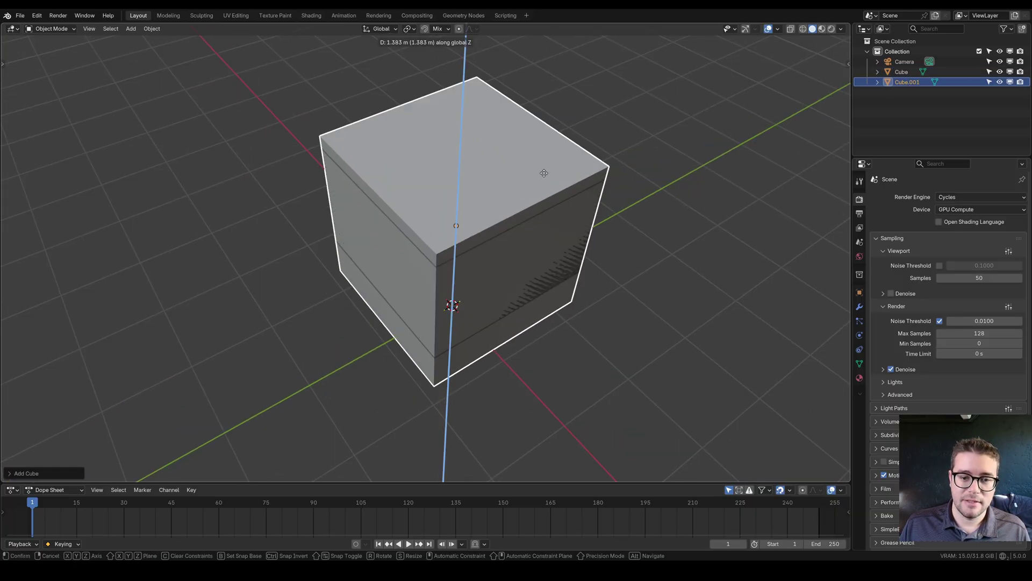
left_click(591, 118)
Scale the new cube down to fit within the box's opening and adjust its height along Z.
key("s")
left_click(524, 233)
key("g")
key("z")
left_click(490, 191)
key("g")
left_click(490, 191)
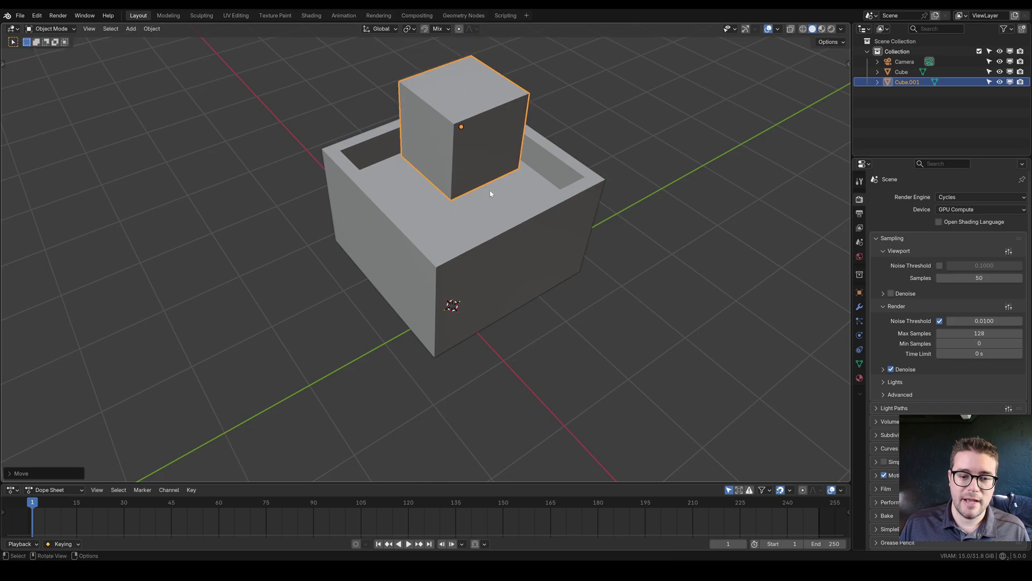
Shrink the small cube further and lower it along Z onto the inner floor of the box.
key("s")
left_click(536, 135)
key("g")
key("z")
left_click(479, 201)
middle_click_drag(479, 202, 535, 175)
Raise the box's bottom face along Z to turn the box into a shallow tray under the small cube.
left_click(540, 267)
key("Tab")
middle_click_drag(532, 284, 549, 249)
key("grave")
left_click(493, 215)
key("alt+z")
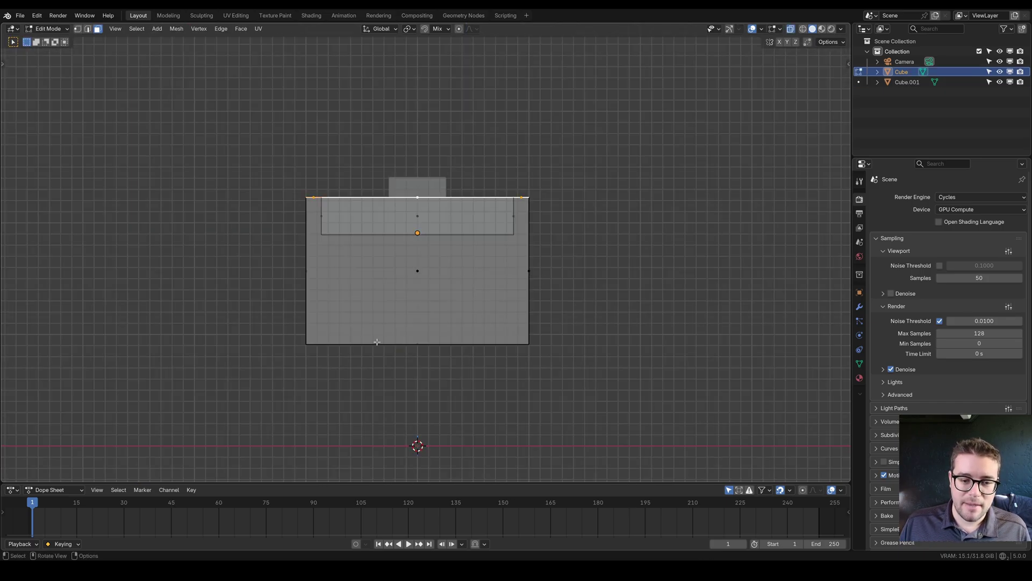
left_click_drag(289, 300, 585, 387)
key("g")
key("z")
left_click(583, 283)
middle_click_drag(522, 176, 488, 251)
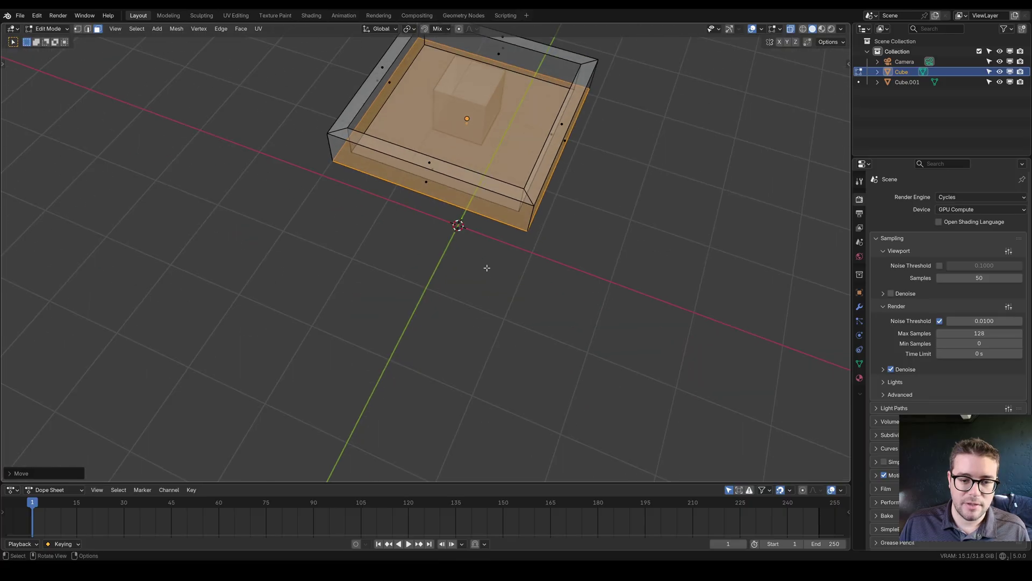
key("Tab")
middle_click_drag(493, 192, 471, 231, "shift")
key("alt+z")
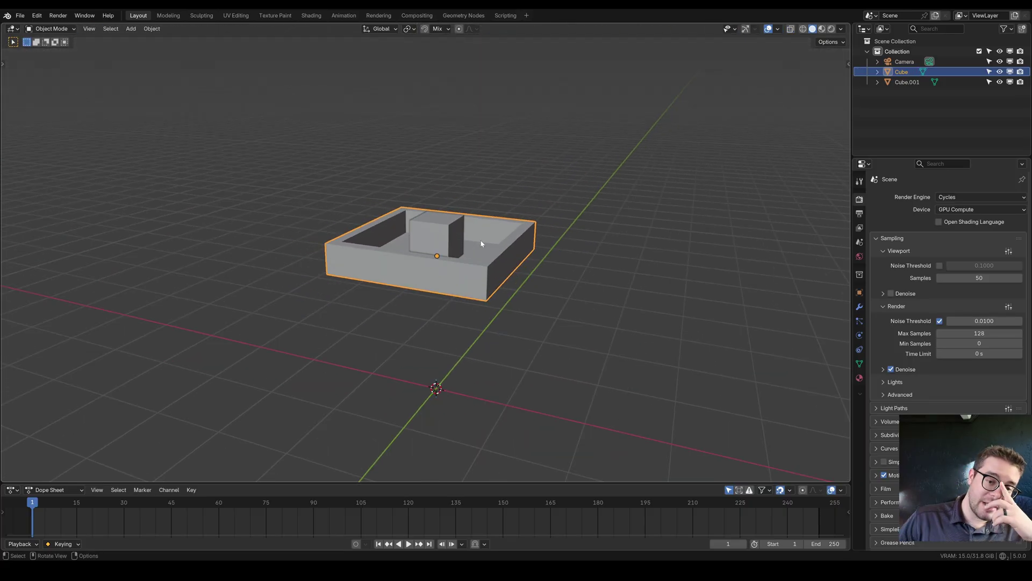
Replace the enlarged Dope Sheet with the Graph Editor and keyframe the tray's transforms at frame 1.
middle_click_drag(456, 253, 505, 248)
scroll(500, 256, "up", 1)
left_click_drag(453, 483, 452, 429)
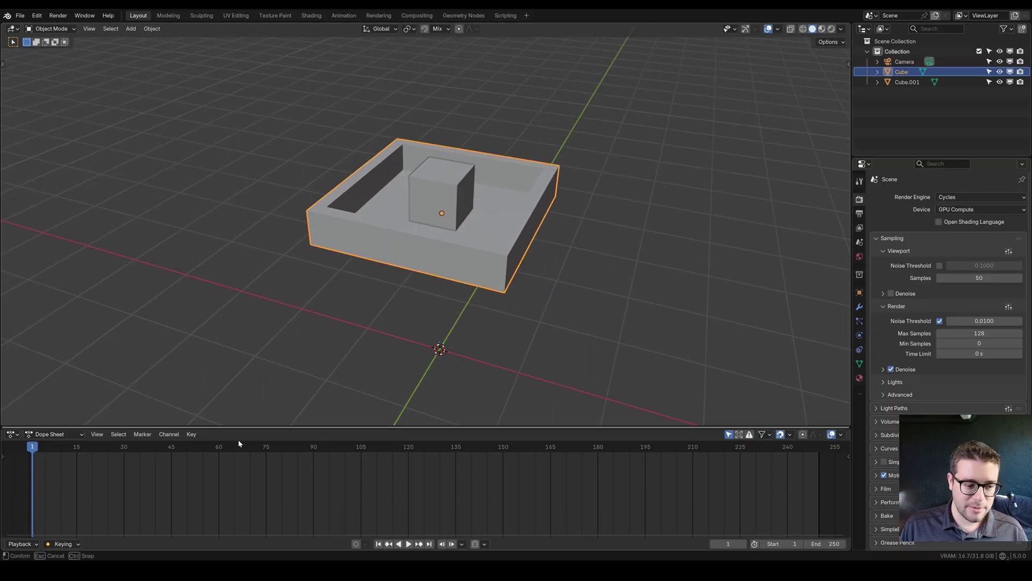
left_click(11, 434)
left_click(141, 482)
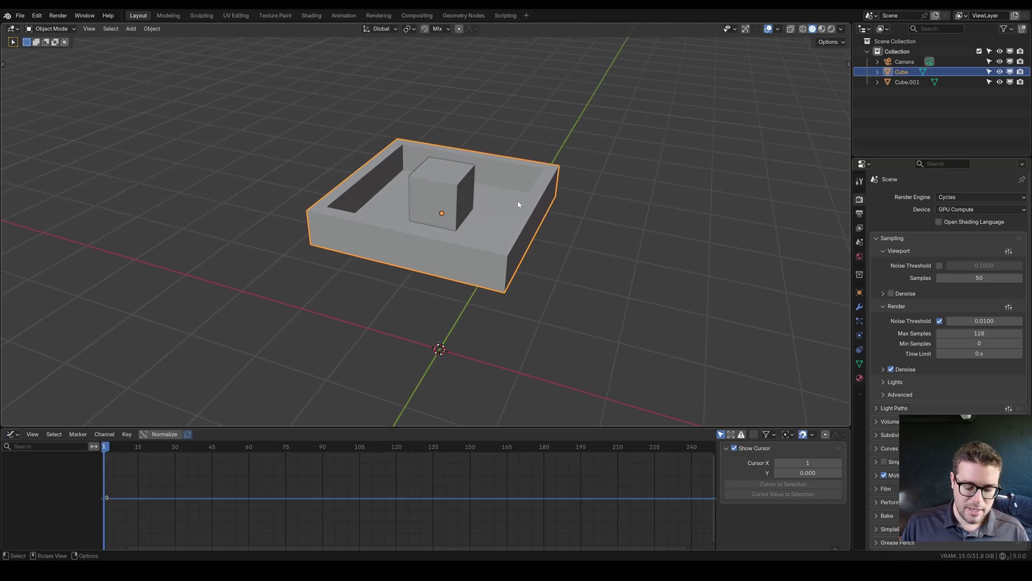
key("i")
left_click_drag(238, 430, 238, 391)
left_click(11, 436)
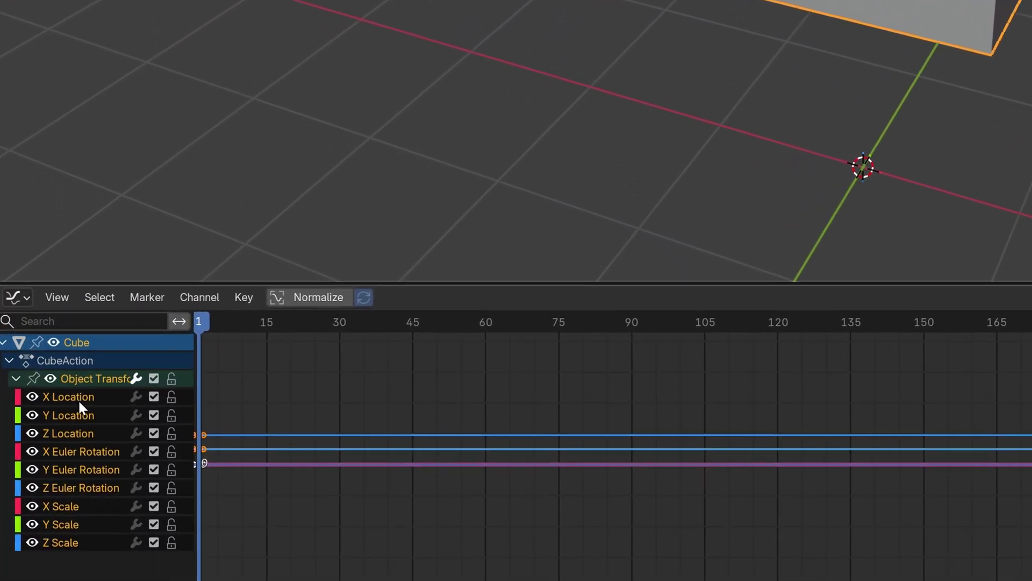
Delete all of the tray's animation channels except Z Location, and select that remaining channel.
left_click(44, 447)
left_click(49, 454, "shift")
key("x")
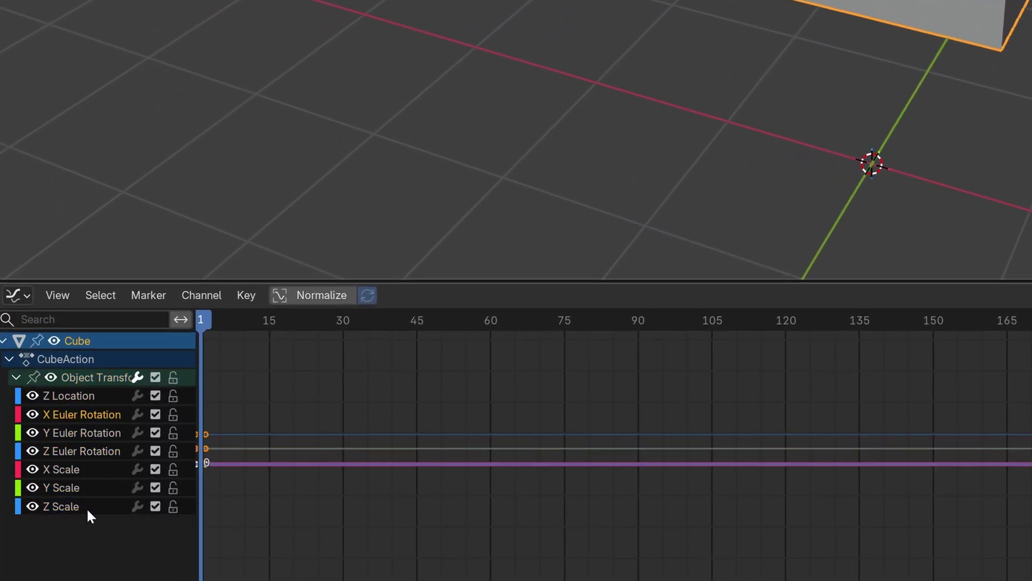
left_click(88, 510, "shift")
key("Delete")
left_click(90, 397)
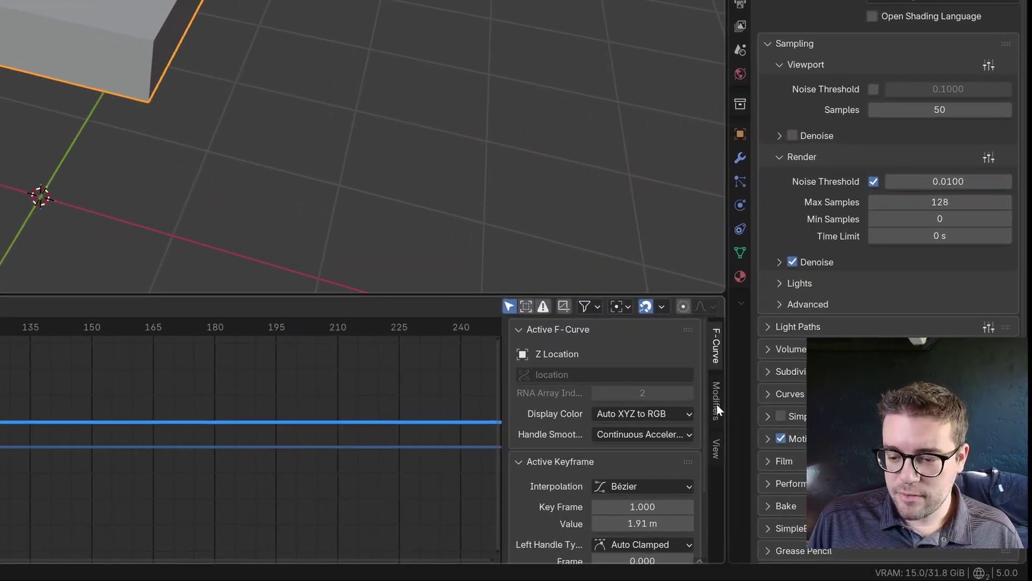
Add a Noise modifier to the tray's Z Location curve and play the animation.
left_click(845, 455)
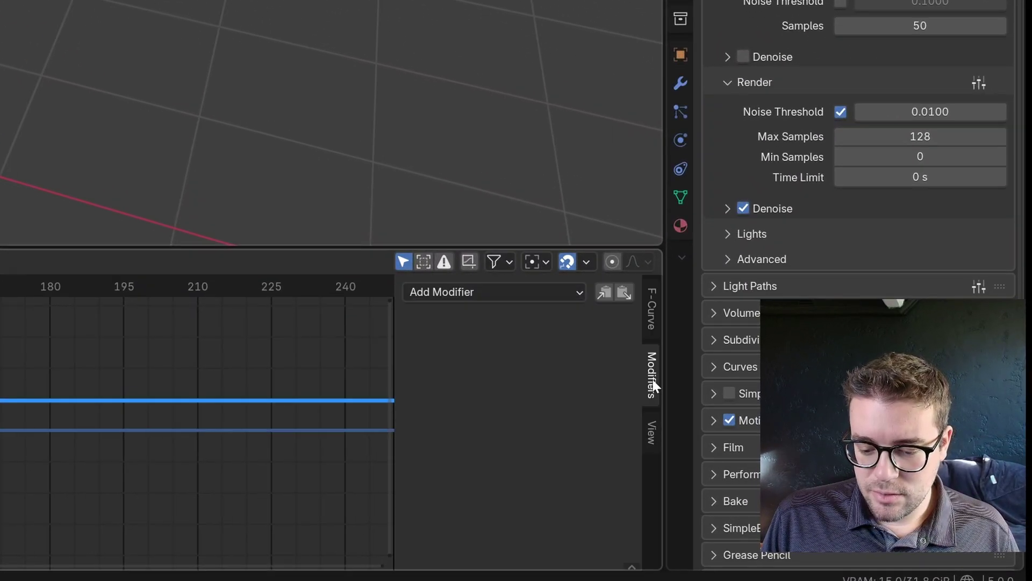
left_click(761, 411)
left_click(458, 402)
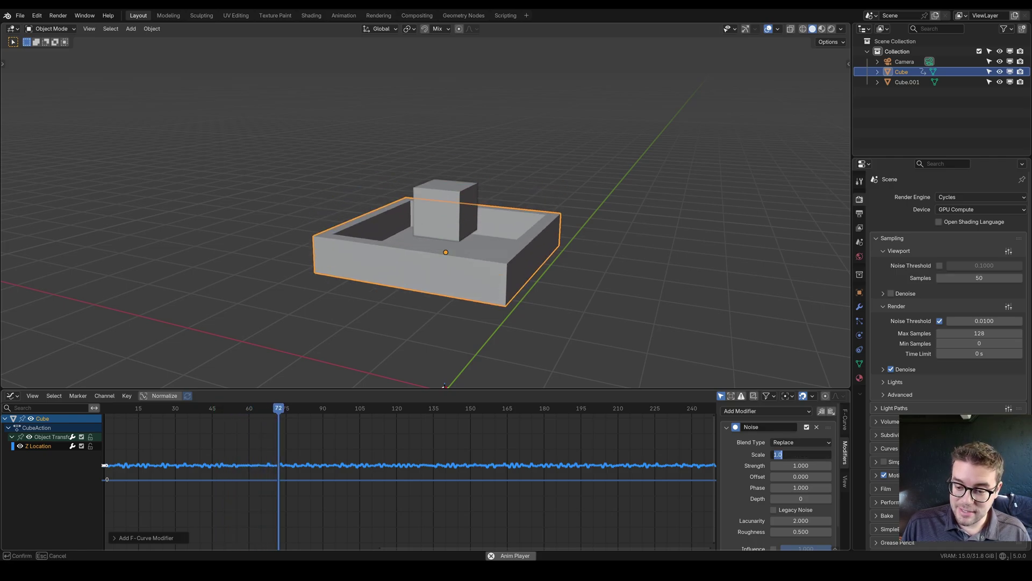
Try noise scale values of 25 and 10 on the tray's Z Location curve during playback.
left_click(801, 454)
type("25")
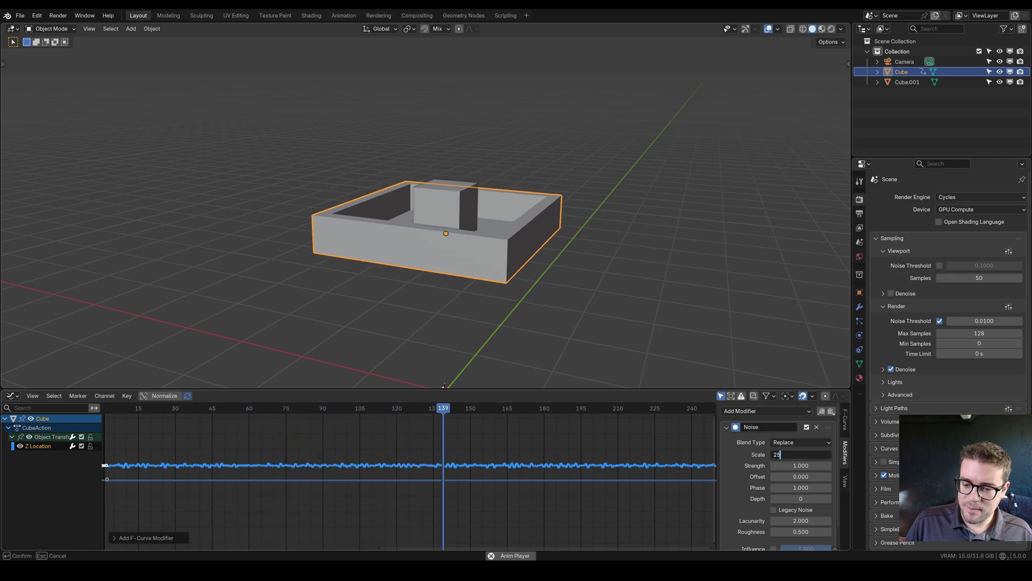
key("Return")
left_click(803, 454)
type("10")
key("Return")
Set the Noise modifier's strength to 0.5 and its scale to 5.
left_click(801, 465)
key("BackSpace")
type(".5")
key("Return")
left_click(804, 455)
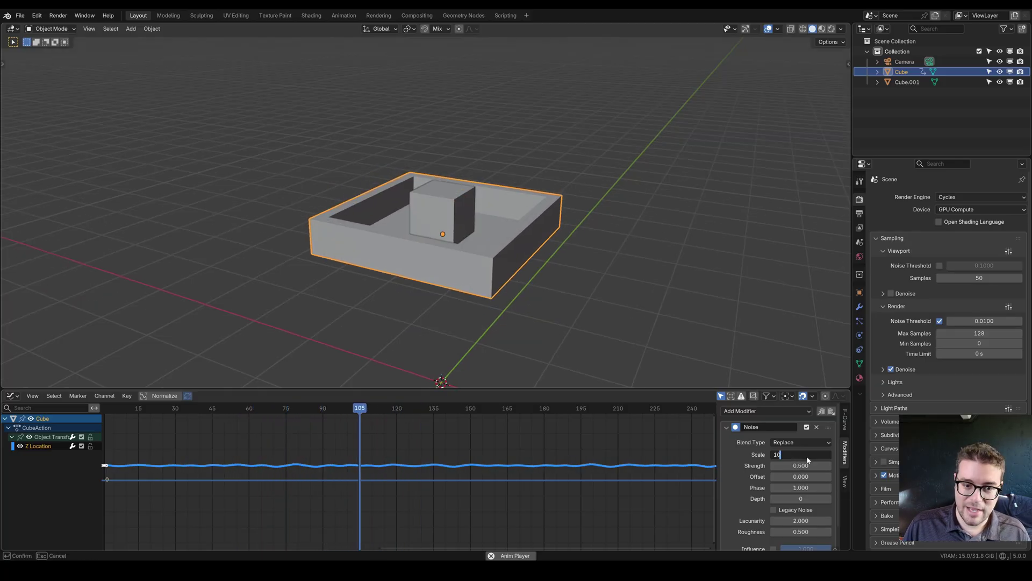
key("Return")
left_click(803, 454)
type("5")
key("Return")
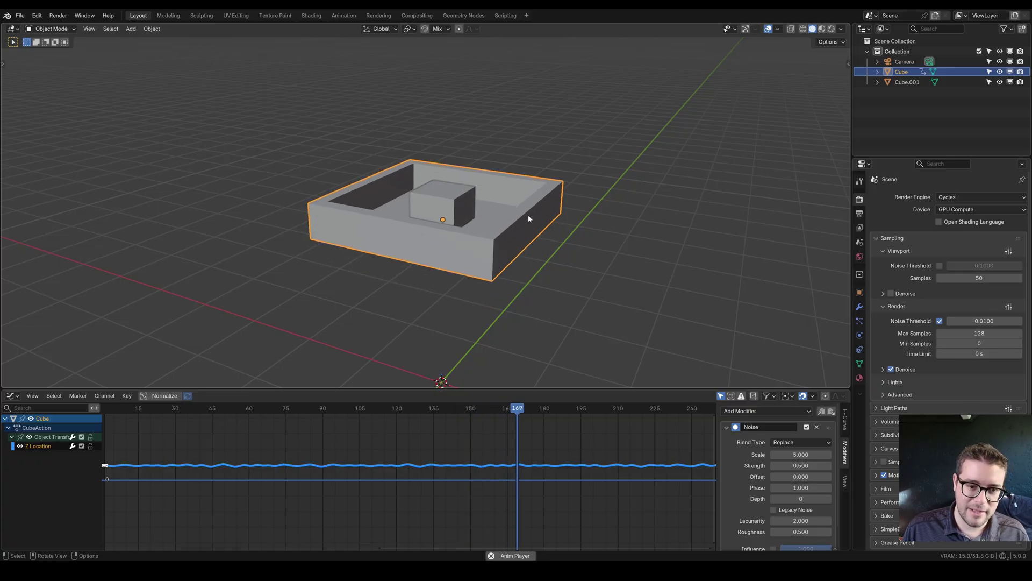
Stop playback, return to the first frame and parent the small cube to the tray.
key("space")
key("shift+Left")
left_click(442, 210)
left_click(514, 214, "shift")
key("ctrl+p")
left_click(515, 215)
Play the animation to examine how rigidly the parented cube follows the tray.
key("space")
key("alt+a")
middle_click_drag(491, 219, 458, 218)
middle_click_drag(481, 164, 472, 212, "shift")
scroll(473, 212, "down", 2)
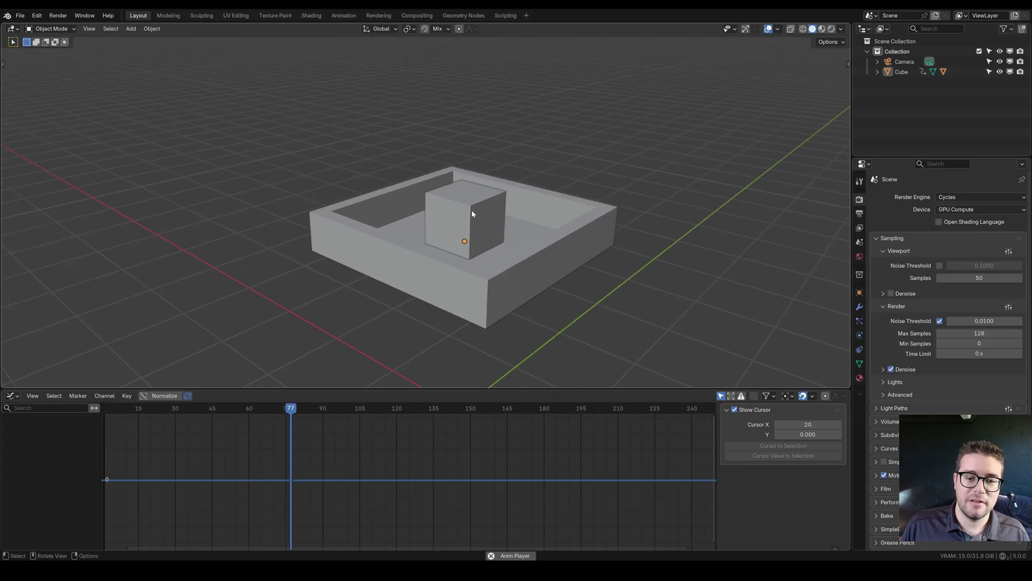
key("space")
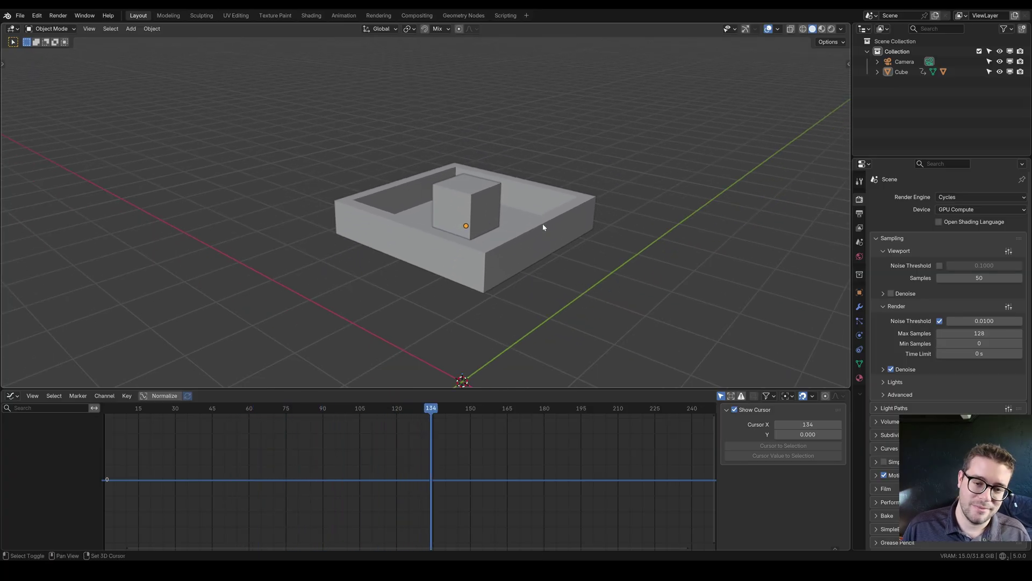
Return to the first frame and clear the small cube's parent.
key("shift+Left")
key("alt+p")
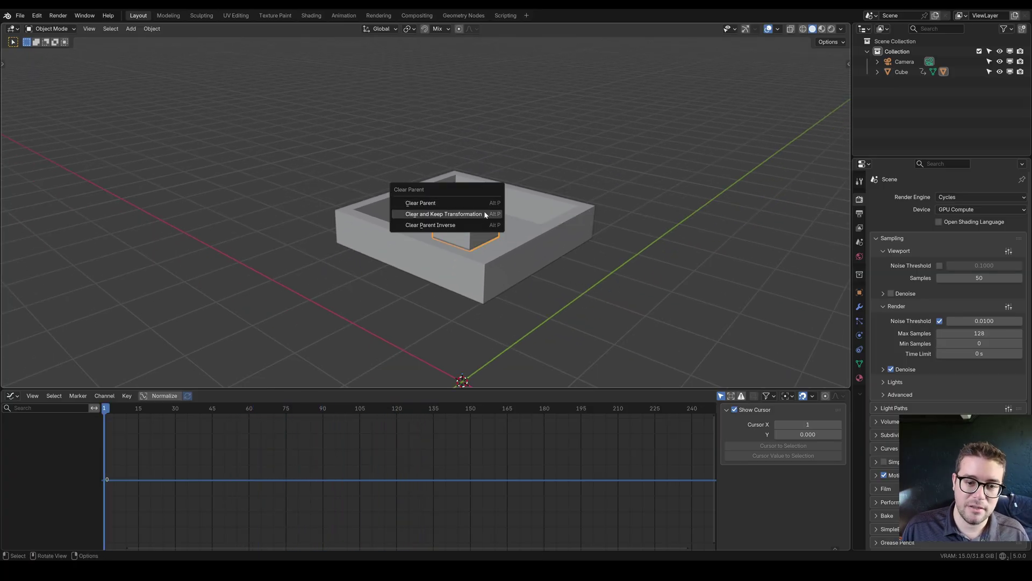
left_click(477, 203)
middle_click_drag(473, 210, 457, 206, "shift")
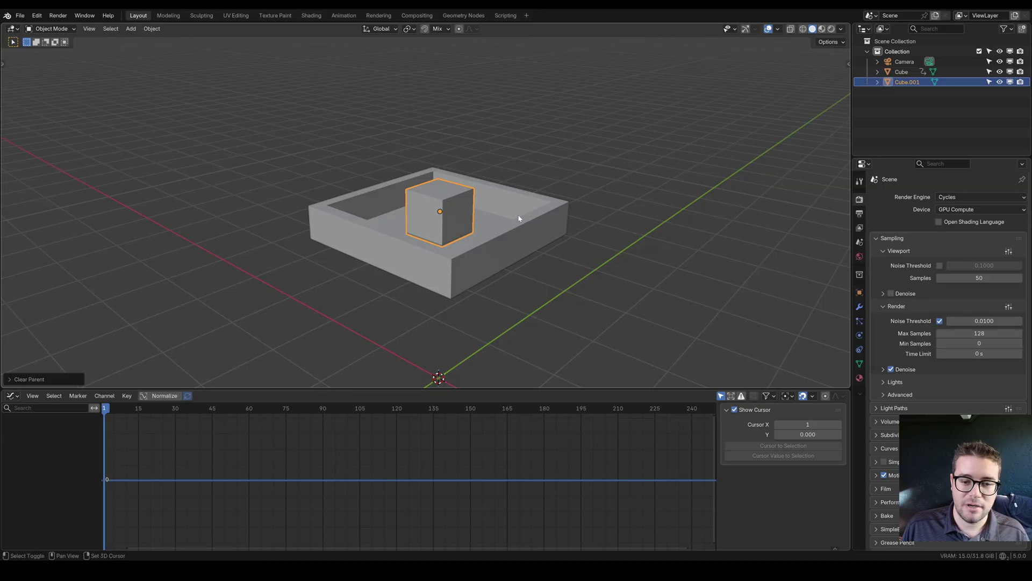
Set up a Spring Arm with the tray as the active object and the small cube as its child.
left_click(518, 219, "shift")
right_click(530, 230)
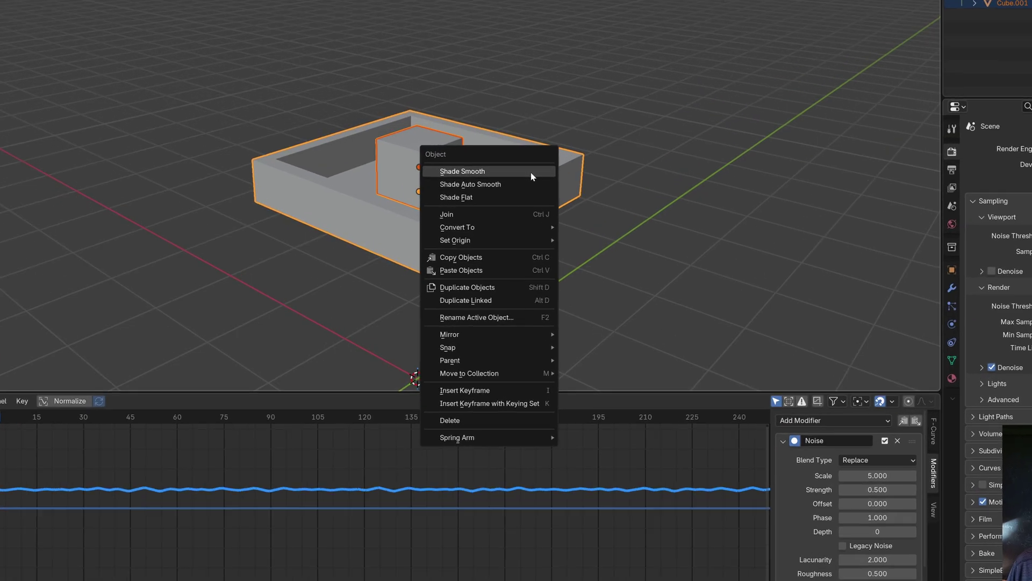
mouse_move(534, 423)
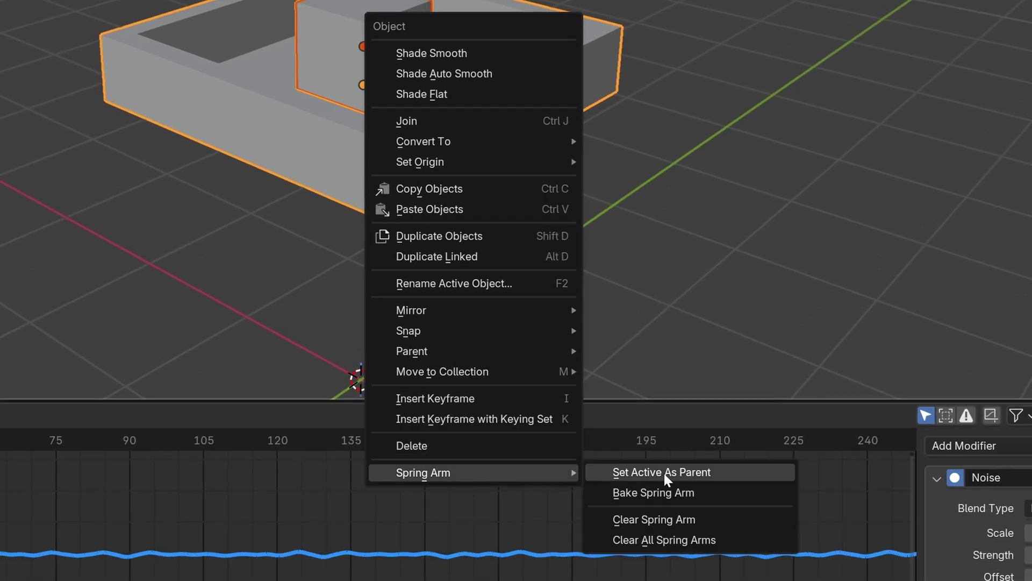
left_click(664, 472)
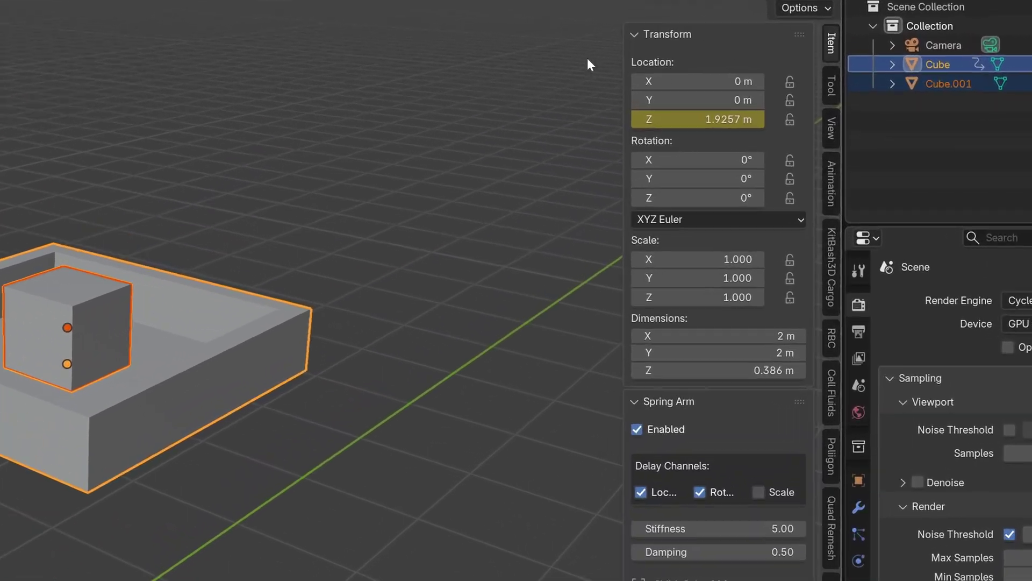
Limit the spring arm's delay to location with stiffness 10.00 and damping 0.10, and bake it.
left_click(726, 56)
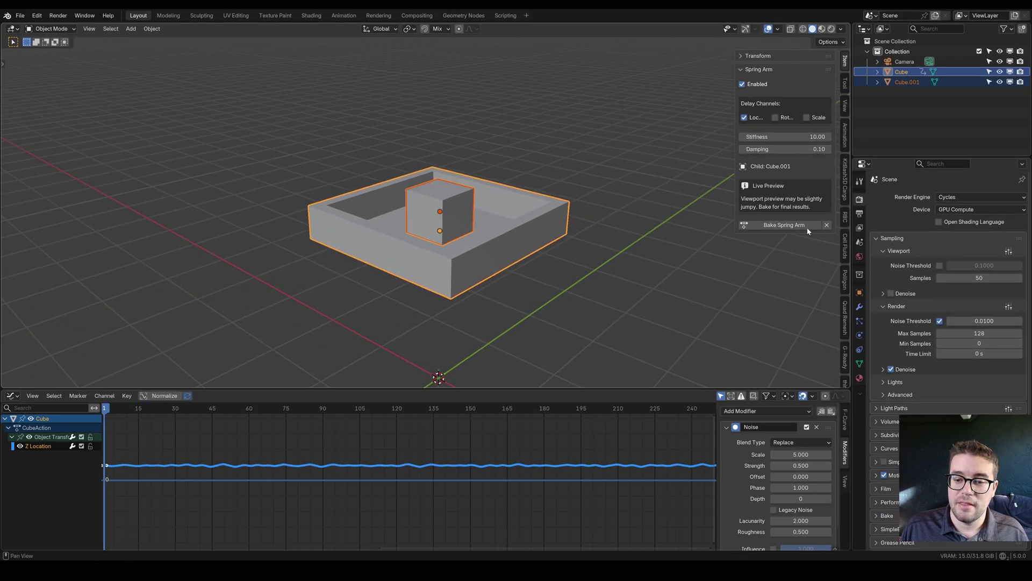
left_click(553, 221)
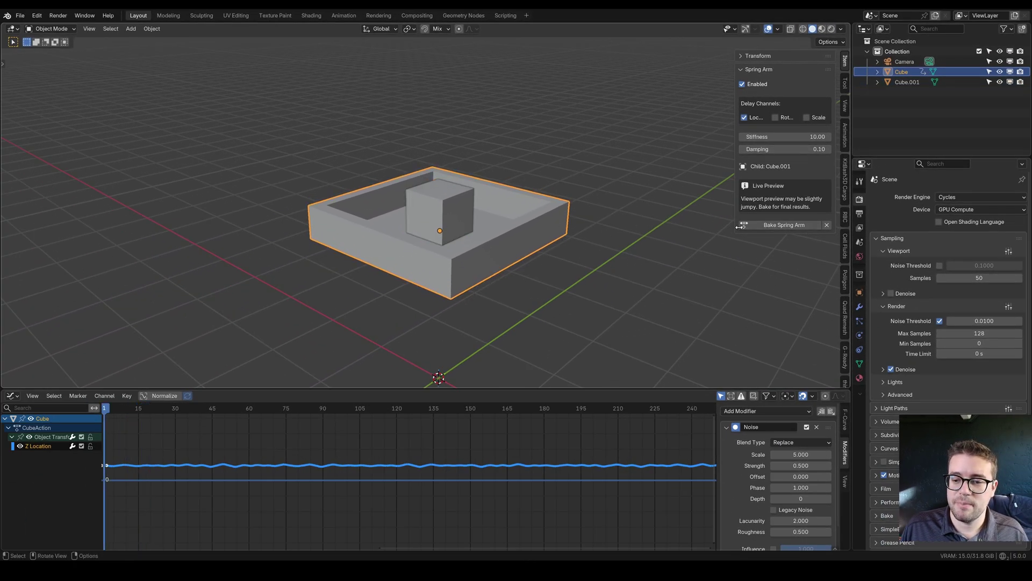
left_click(793, 230)
Play the baked animation from different angles to check the small cube's bounce, and return to the first frame.
key("space")
middle_click_drag(502, 233, 427, 179)
key("alt+a")
middle_click_drag(460, 230, 563, 221)
key("shift+Left")
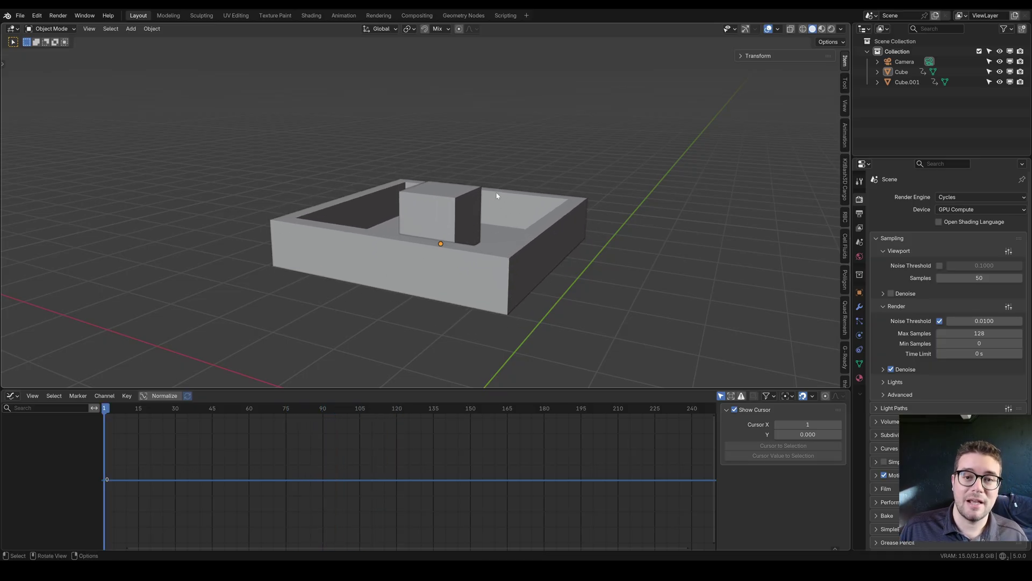
Delete all of the small cube's baked keyframes and select the tray again.
left_click(462, 201)
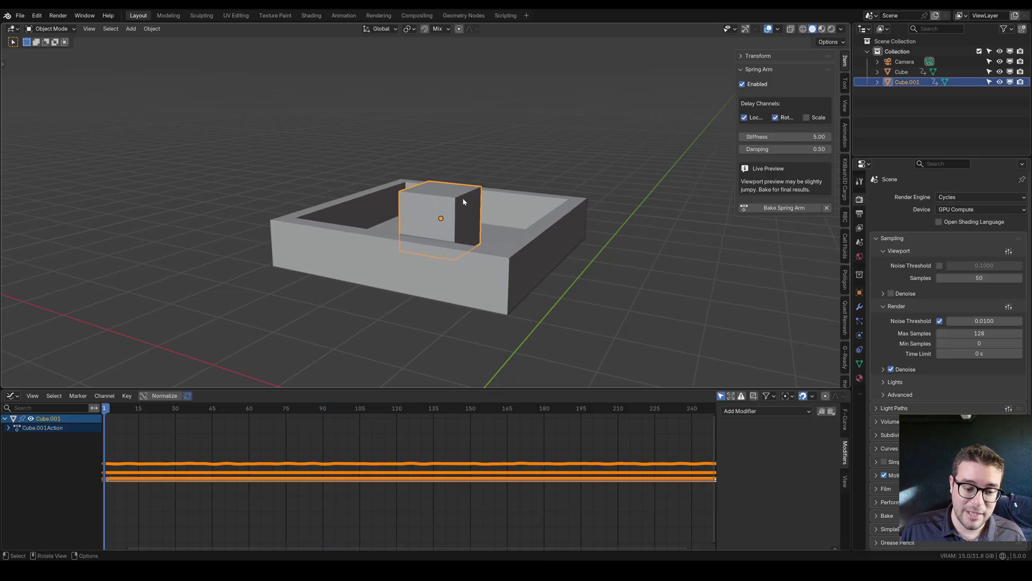
scroll(403, 449, "down", 4)
key("x")
left_click(406, 440)
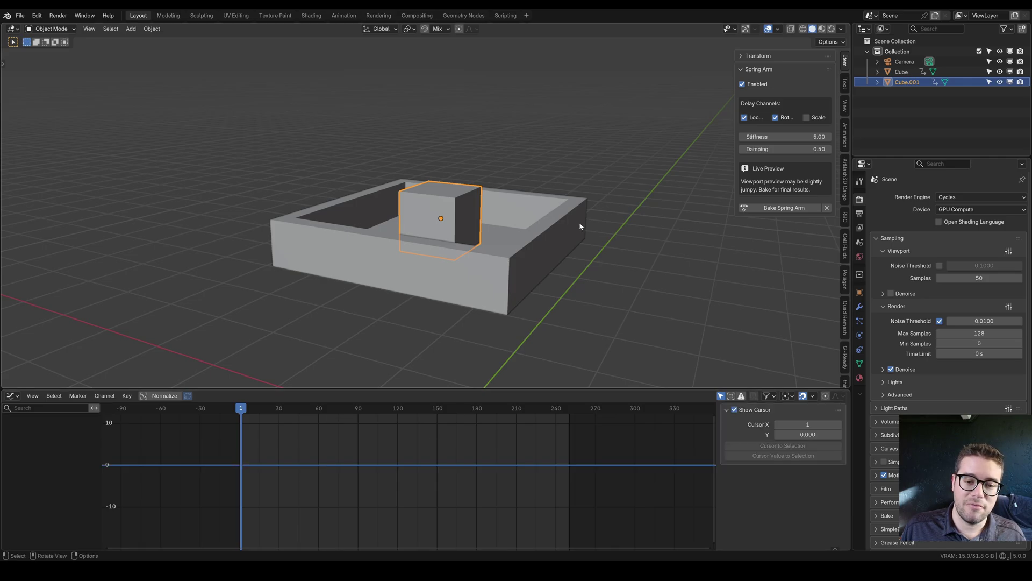
left_click(525, 245)
middle_click_drag(522, 243, 524, 237, "shift")
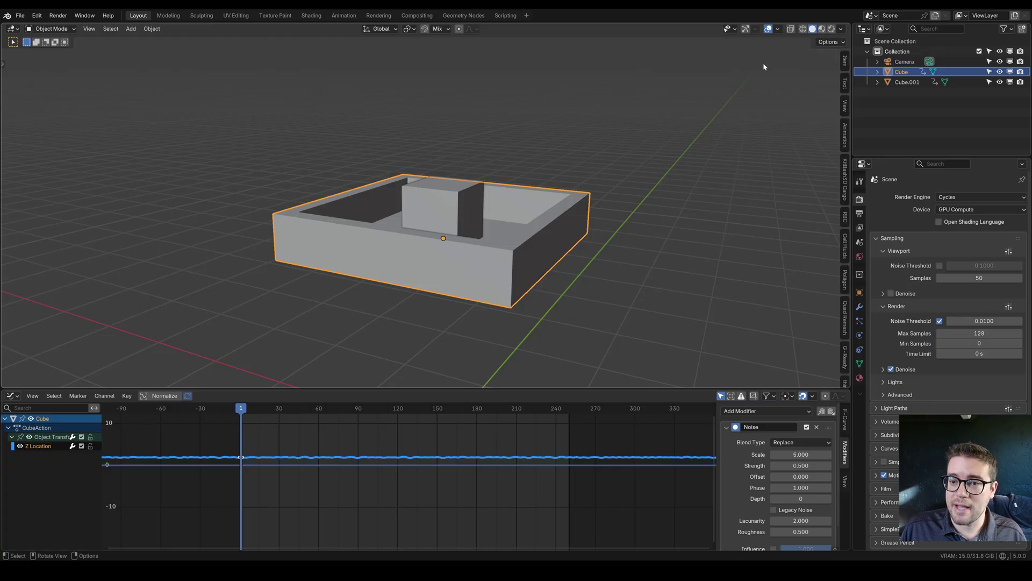
Keyframe the tray's rotation on the first frame and add a Noise modifier to its Z Euler Rotation curve.
left_click(743, 56)
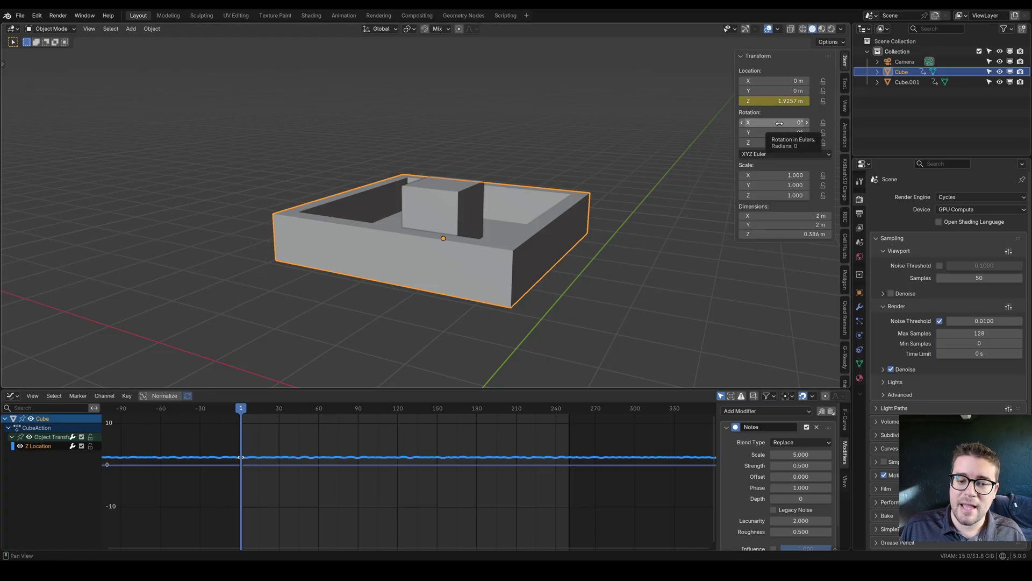
key("i")
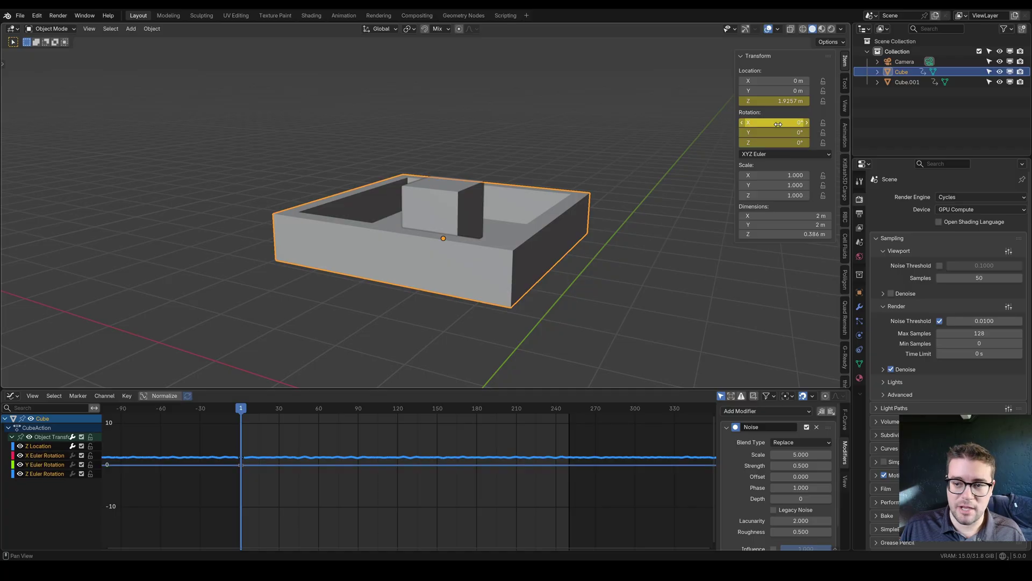
left_click(45, 475)
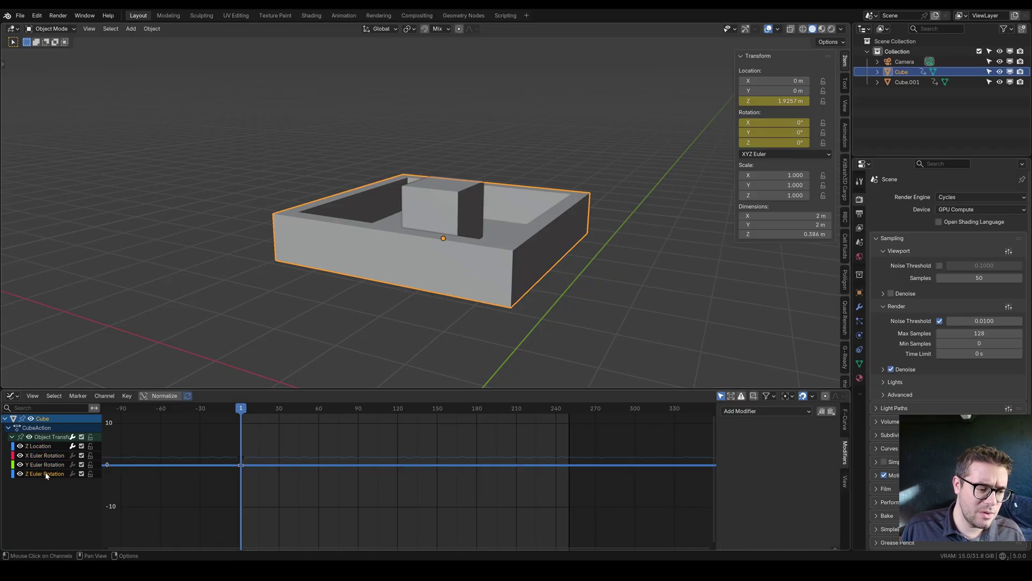
left_click(775, 413)
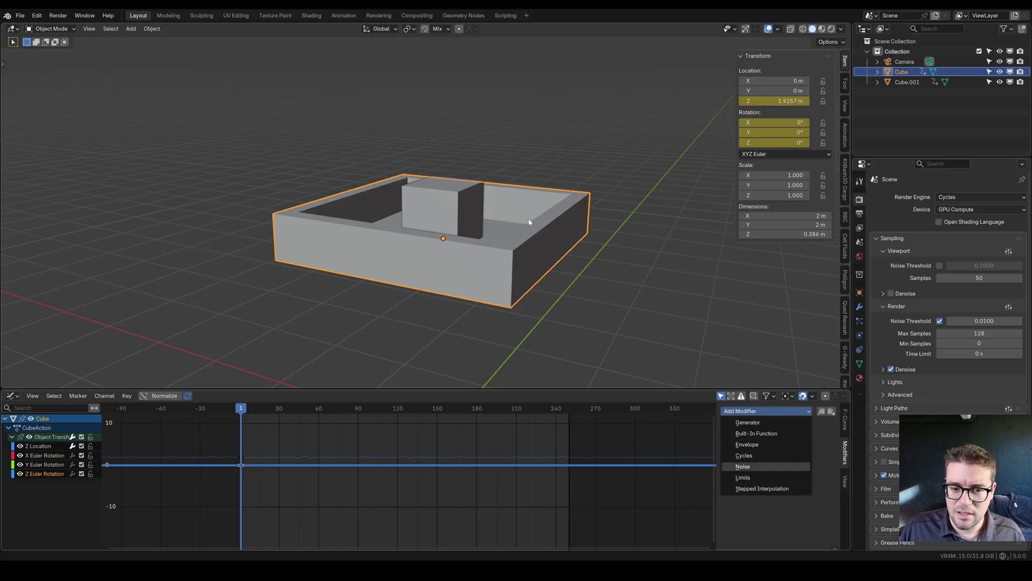
left_click(743, 466)
During playback, set the Z rotation noise to scale 10 and strength 0.8, and return to the first frame.
key("space")
left_click(801, 454)
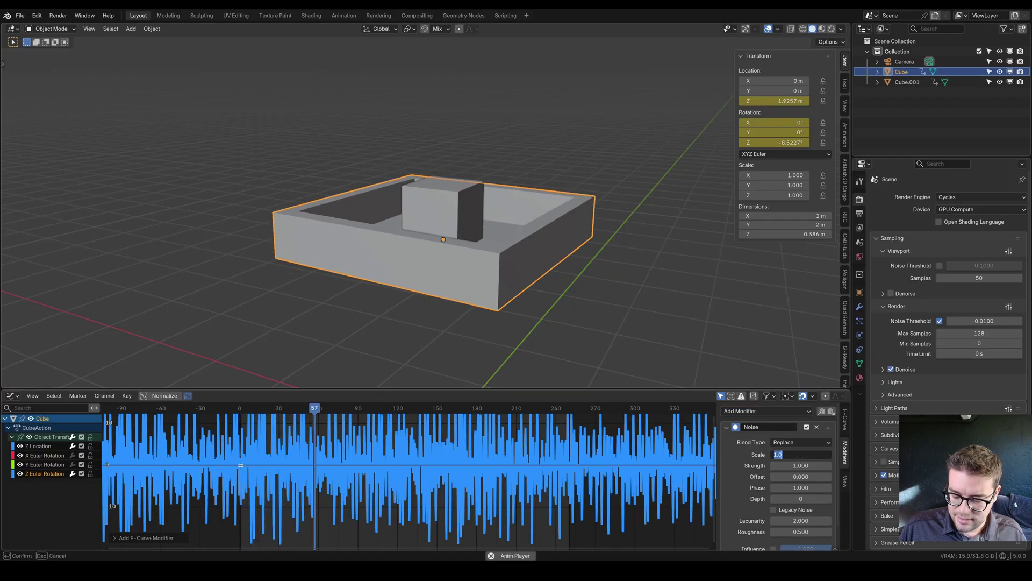
type("5")
key("Return")
left_click(801, 454)
type("10")
key("Tab")
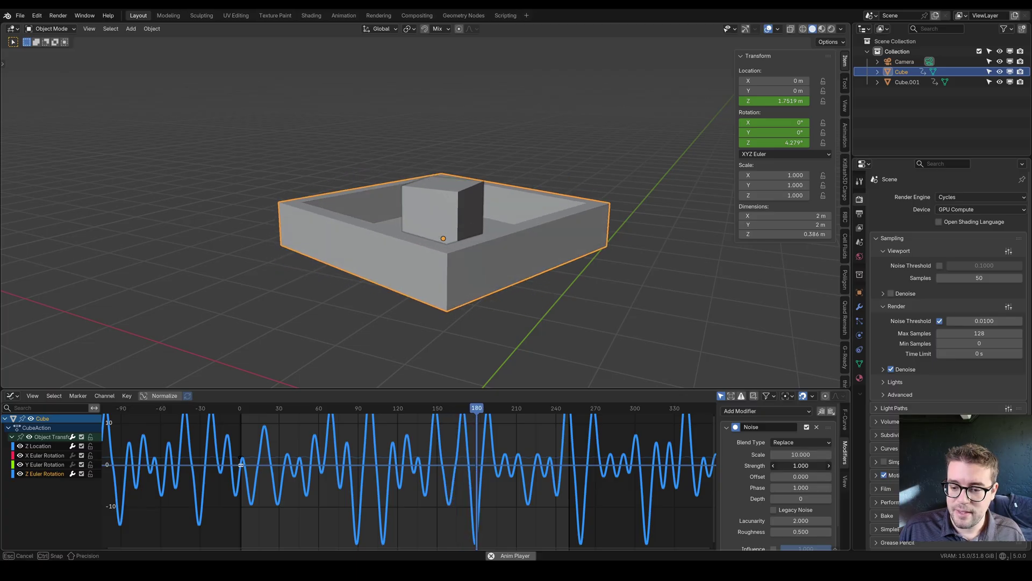
type("0.8")
key("Return")
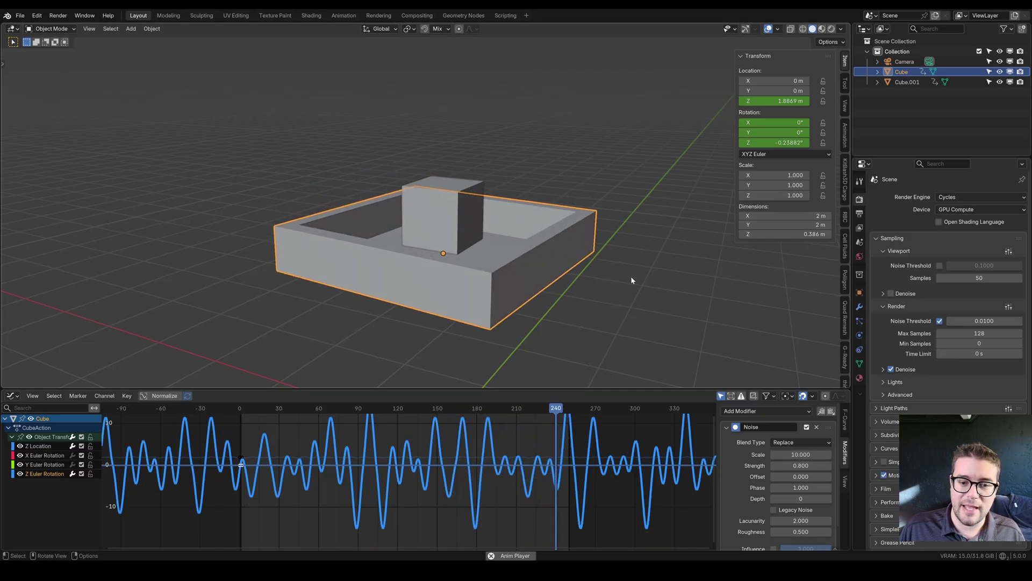
middle_click_drag(616, 277, 555, 217)
key("space")
key("shift+Left")
Set up a Spring Arm with the tray as active parent of the small cube, delaying both location and rotation.
left_click(478, 224)
left_click(536, 224, "shift")
right_click(537, 224)
mouse_move(542, 247)
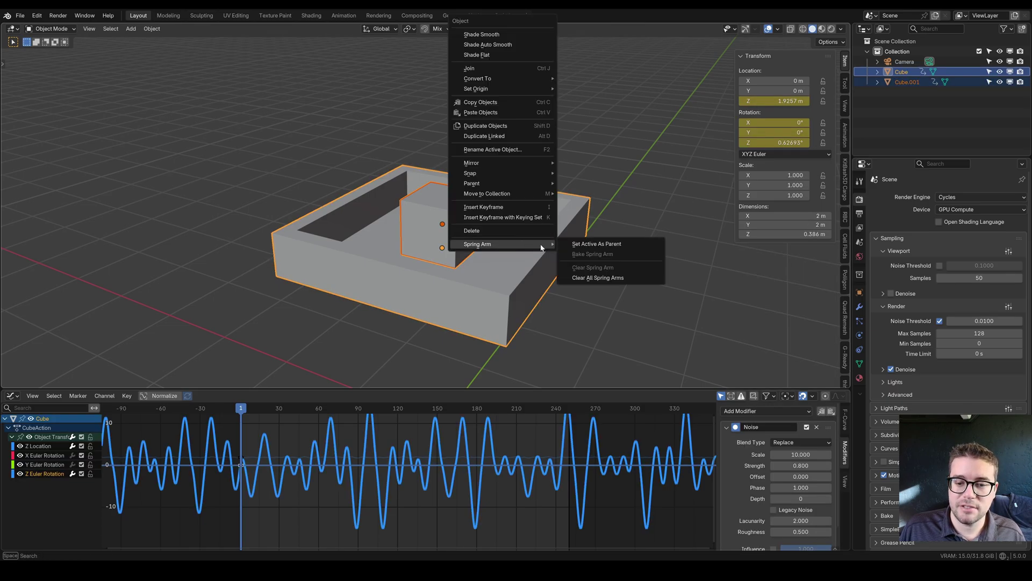
left_click(601, 245)
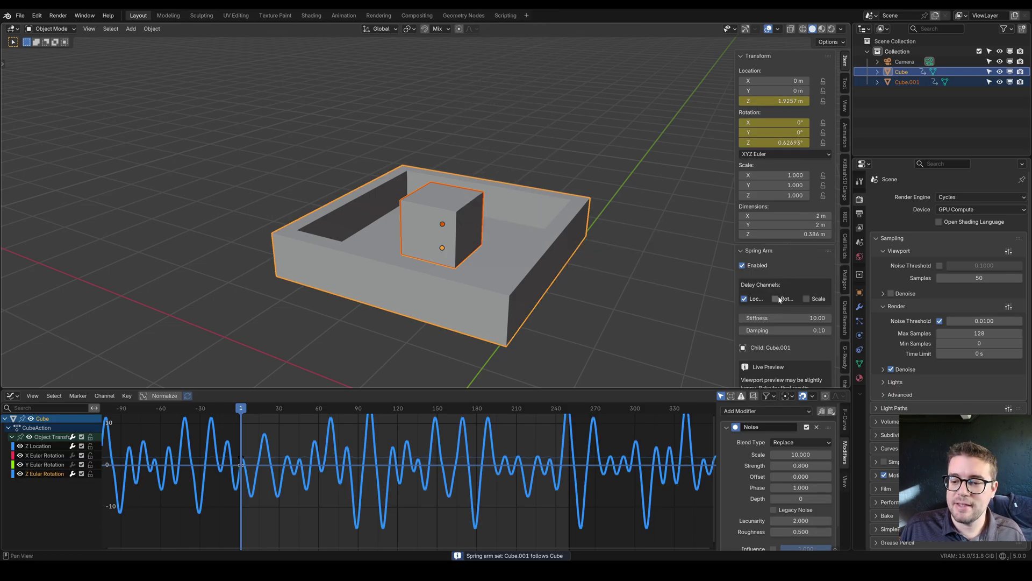
middle_click_drag(583, 227, 547, 207)
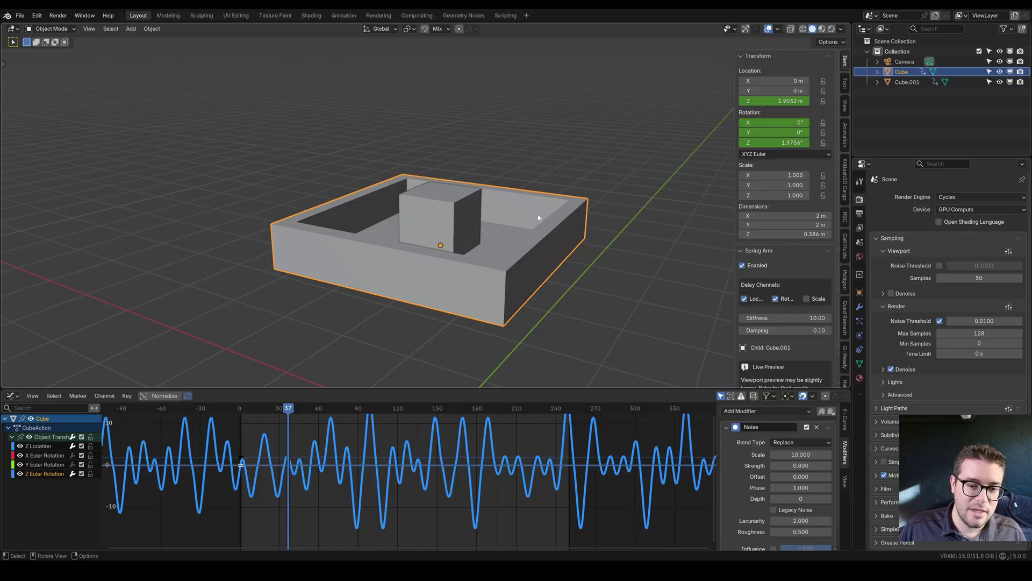
key("Escape")
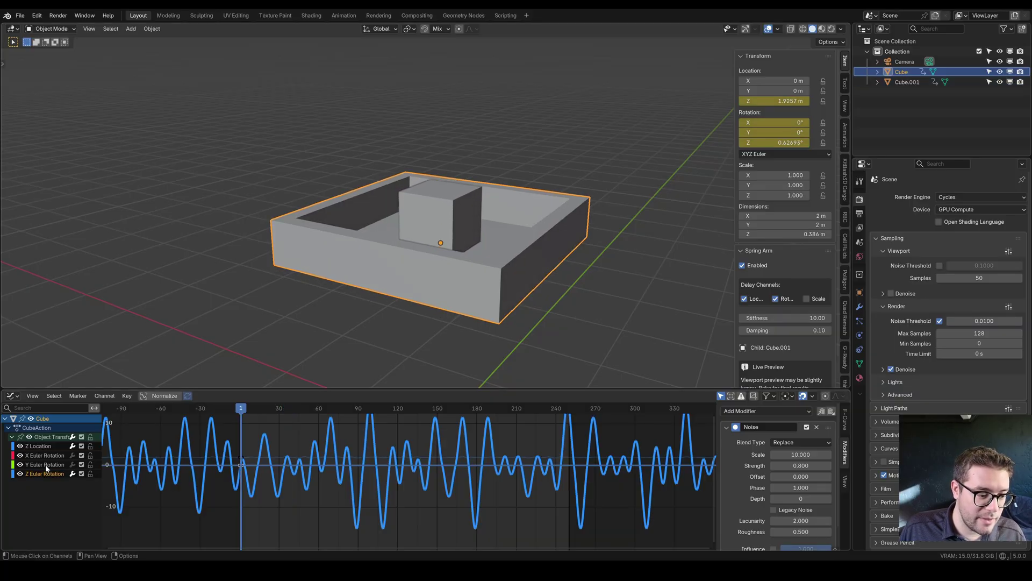
Add a Noise modifier to the tray's Y Euler Rotation curve with scale 8 and strength 0.5.
left_click(46, 464)
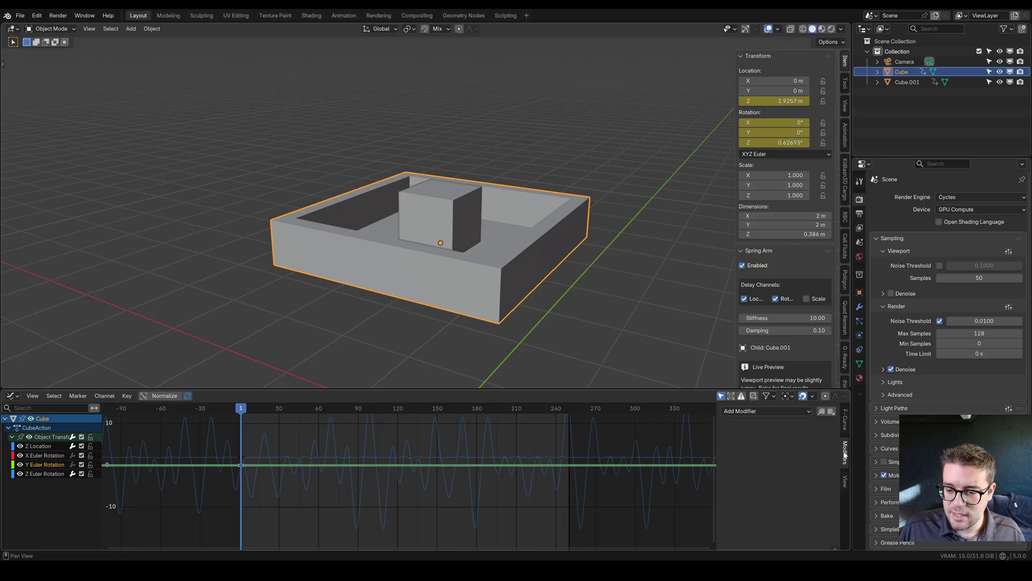
left_click(765, 412)
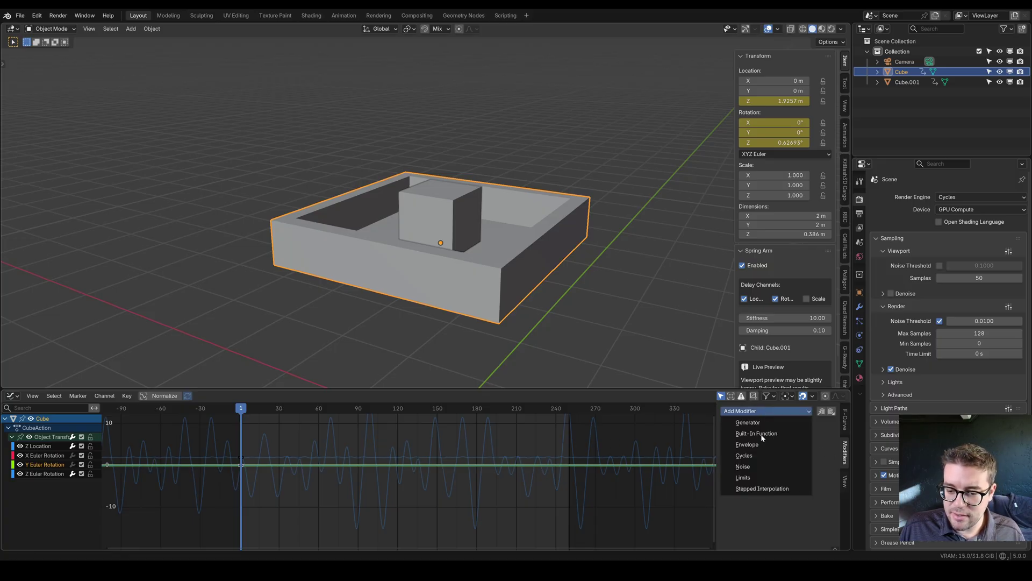
left_click(758, 466)
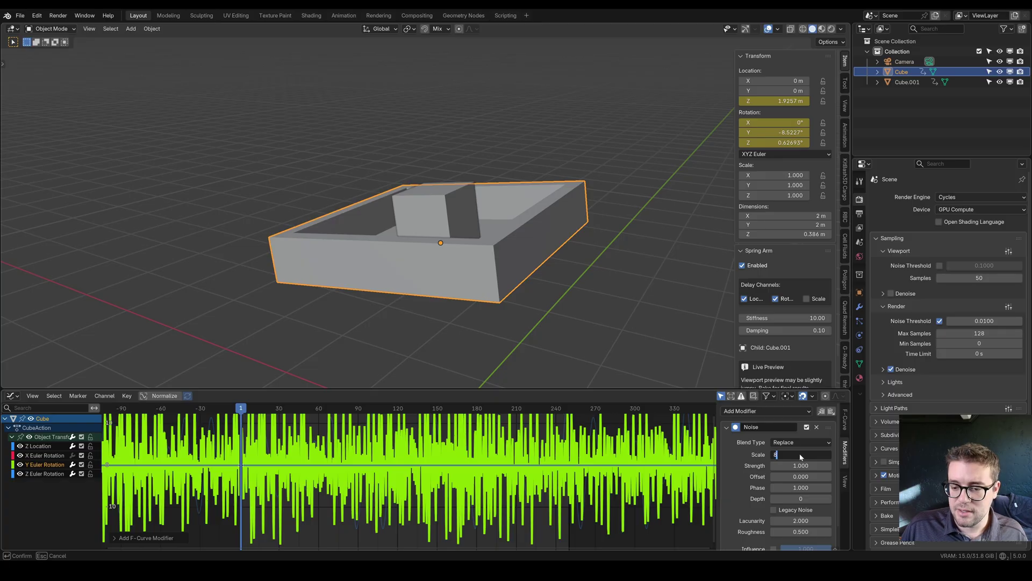
key("Return")
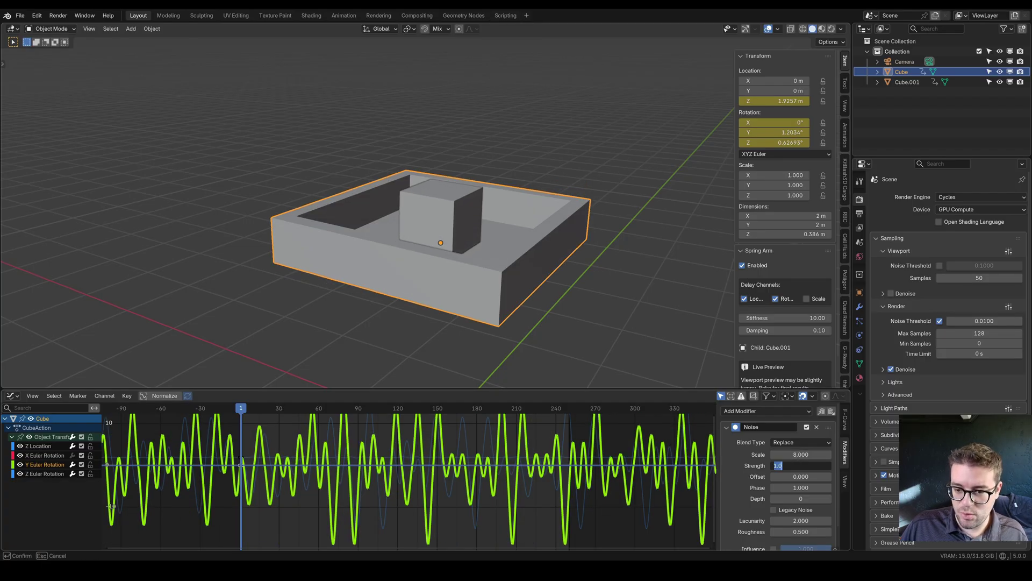
type("0.5")
key("Return")
Preview the tray's tilting motion briefly, return to the first frame and bake the spring arm.
key("space")
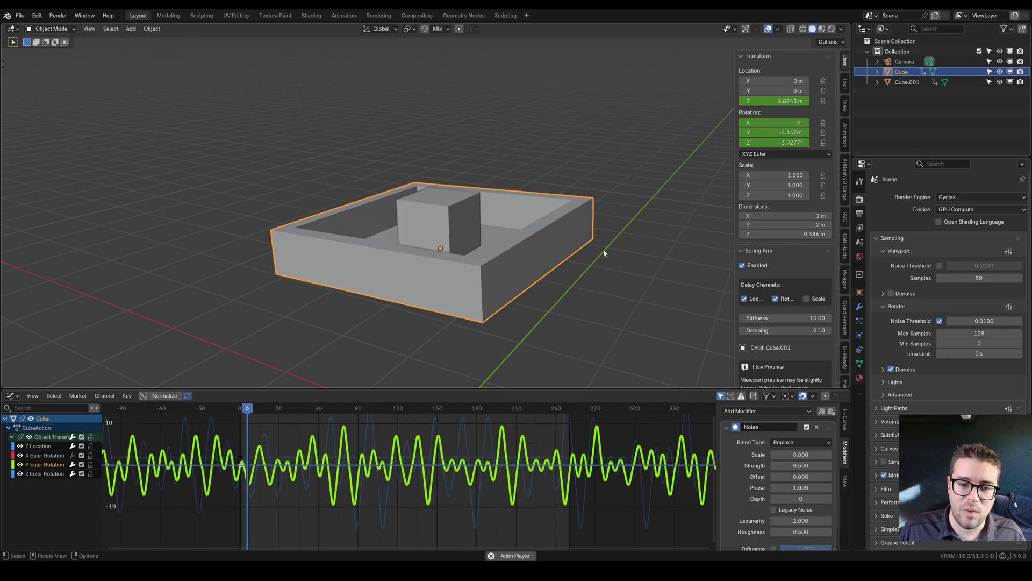
key("space")
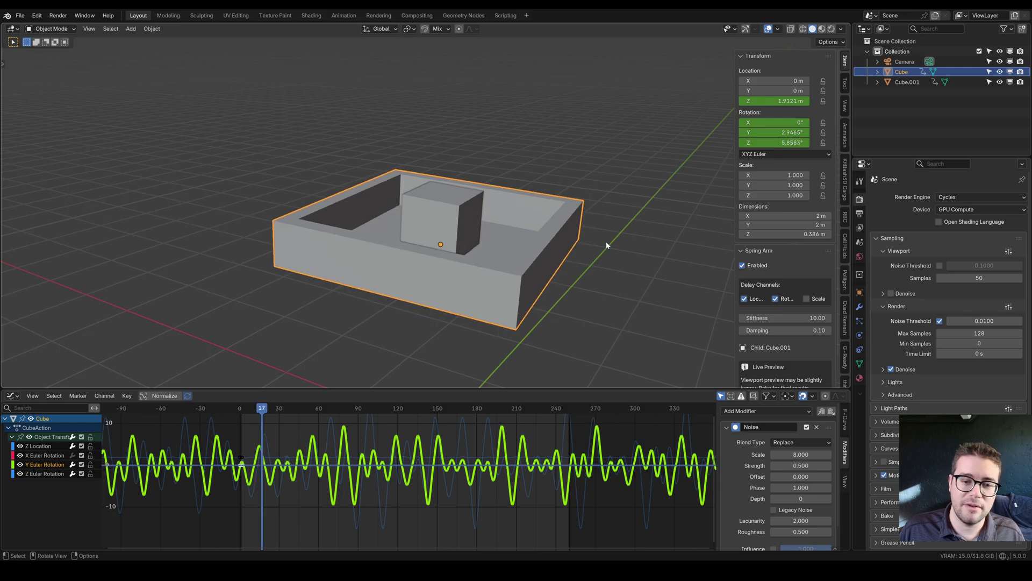
key("shift+Left")
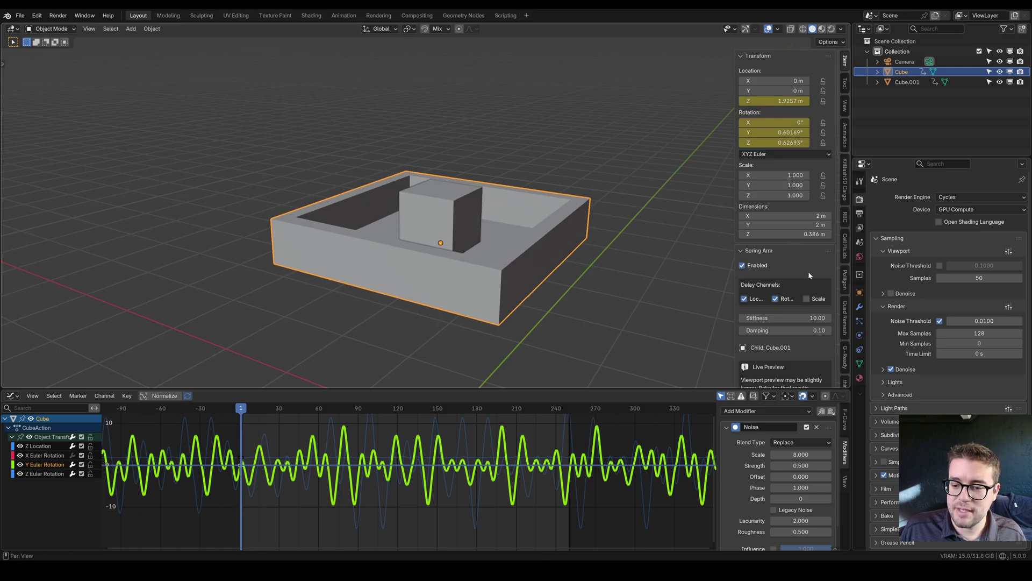
scroll(807, 276, "down", 2)
left_click(788, 378)
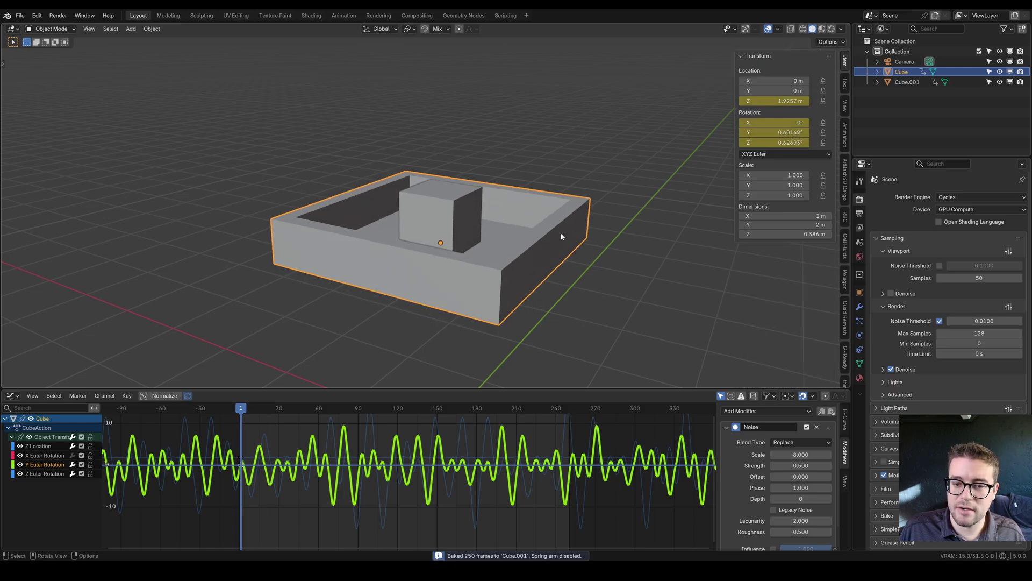
Play the baked animation with nothing selected and check the small cube's motion from different angles.
key("space")
key("alt+a")
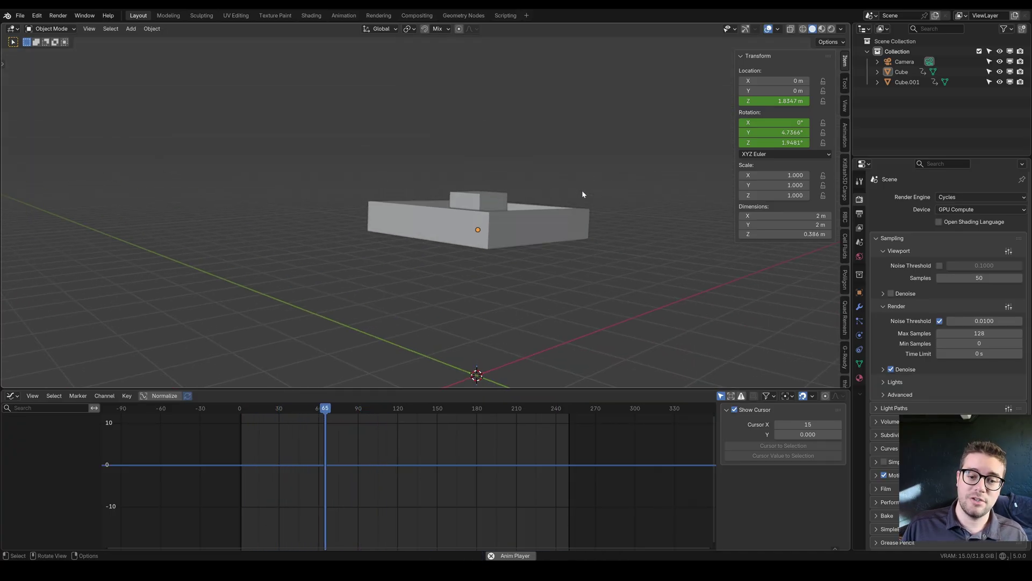
scroll(479, 214, "up", 3)
middle_click_drag(479, 214, 489, 210)
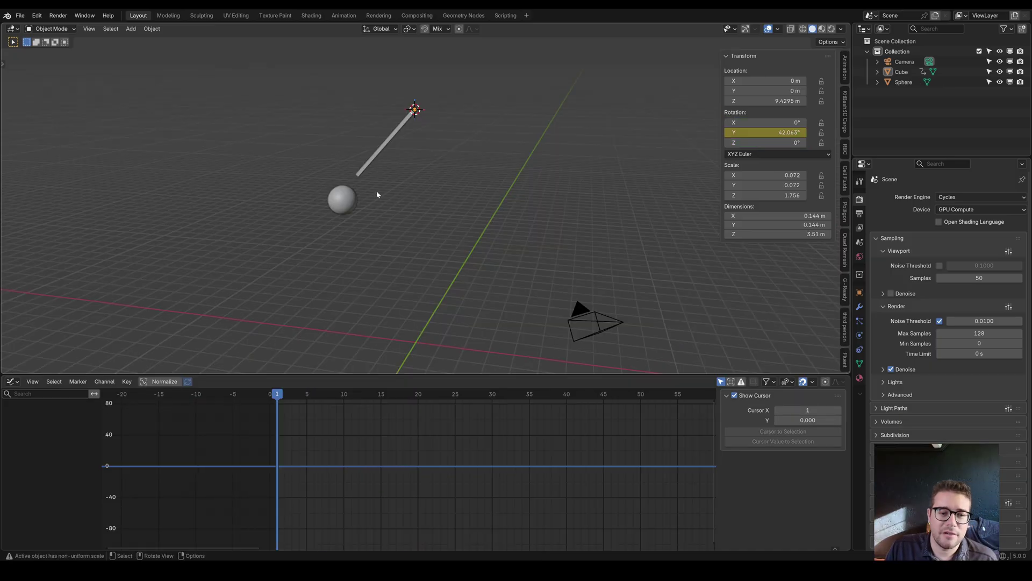
In the pendulum scene, select the rod, play its swing and scrub through its keyframes between frames 15 and 30.
scroll(387, 167, "up", 4)
left_click(412, 122)
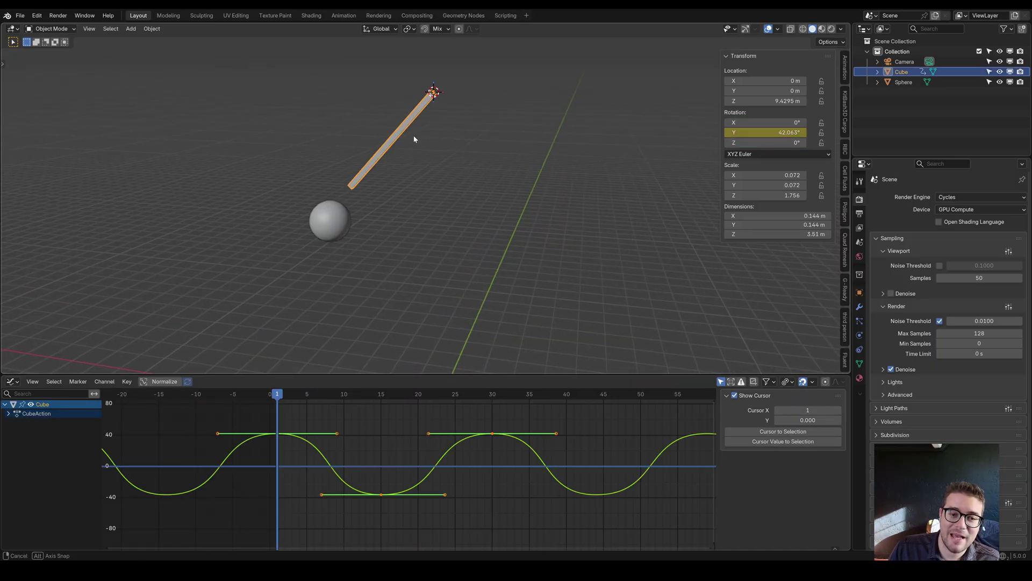
scroll(418, 128, "up", 1)
key("space")
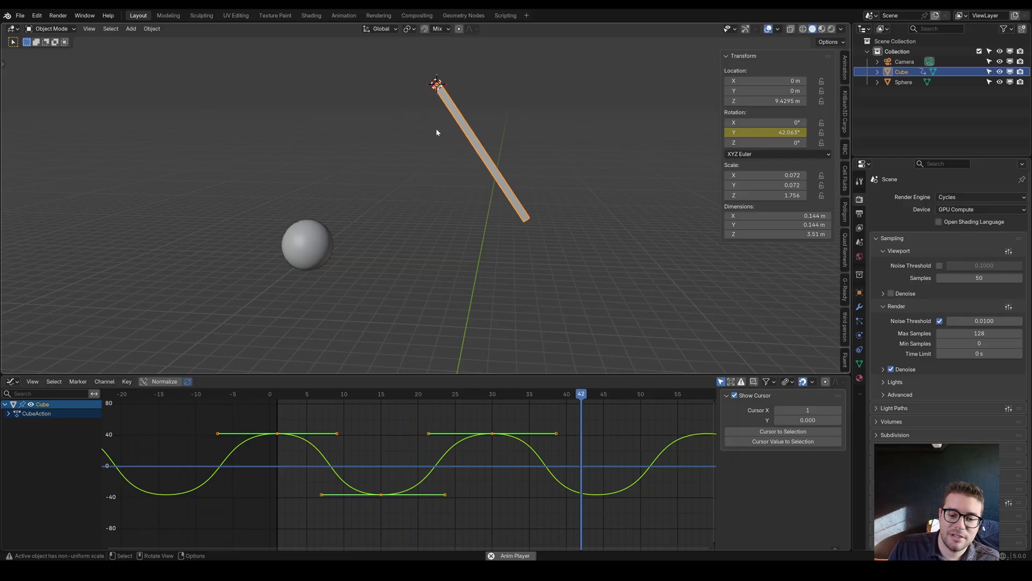
scroll(485, 456, "down", 5)
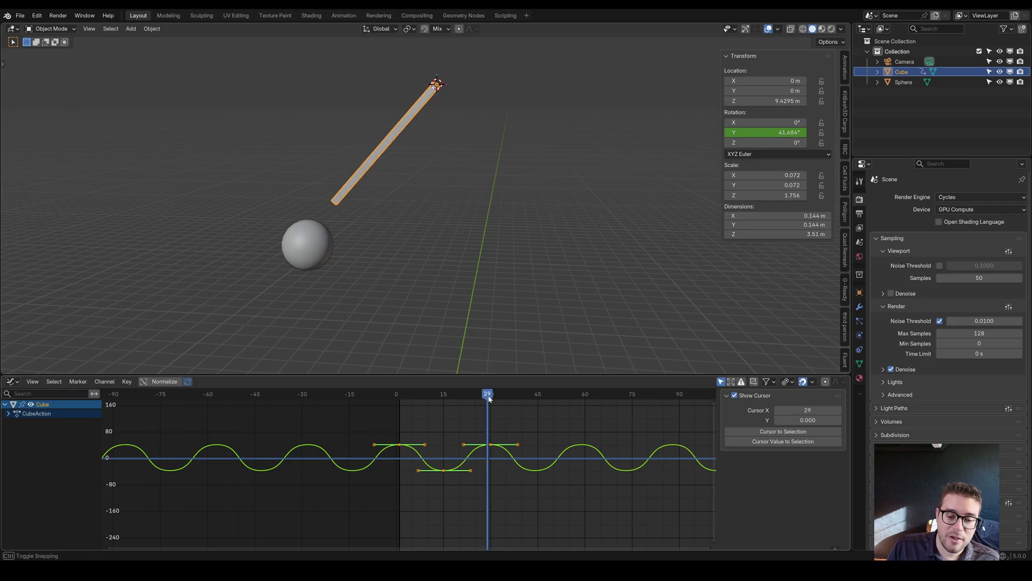
left_click_drag(542, 412, 393, 484)
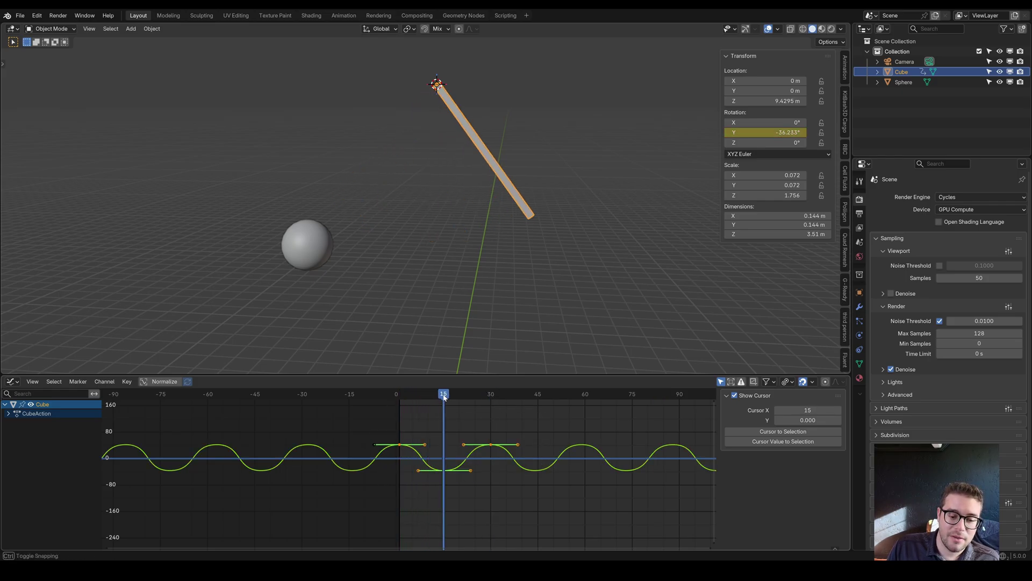
left_click_drag(444, 397, 491, 397)
Select all of the rod's rotation keyframes and clear their cyclic extrapolation.
left_click_drag(375, 415, 519, 489)
key("shift+e")
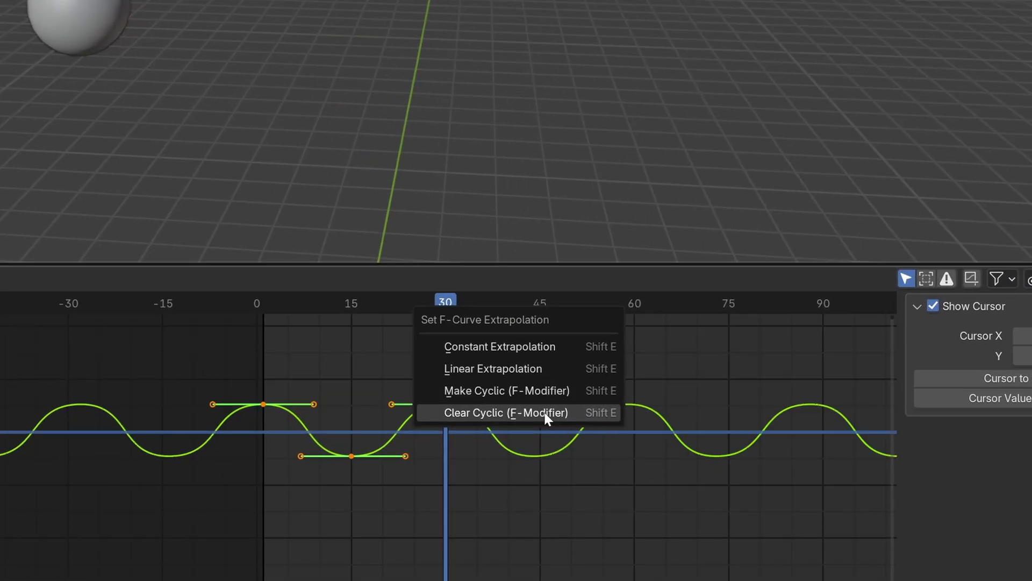
left_click(544, 412)
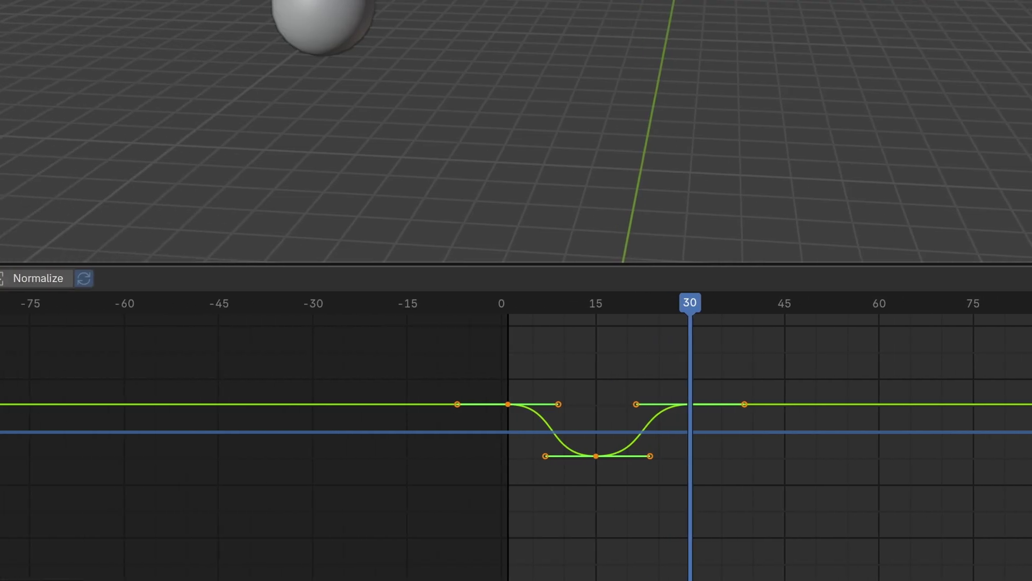
left_click(26, 278)
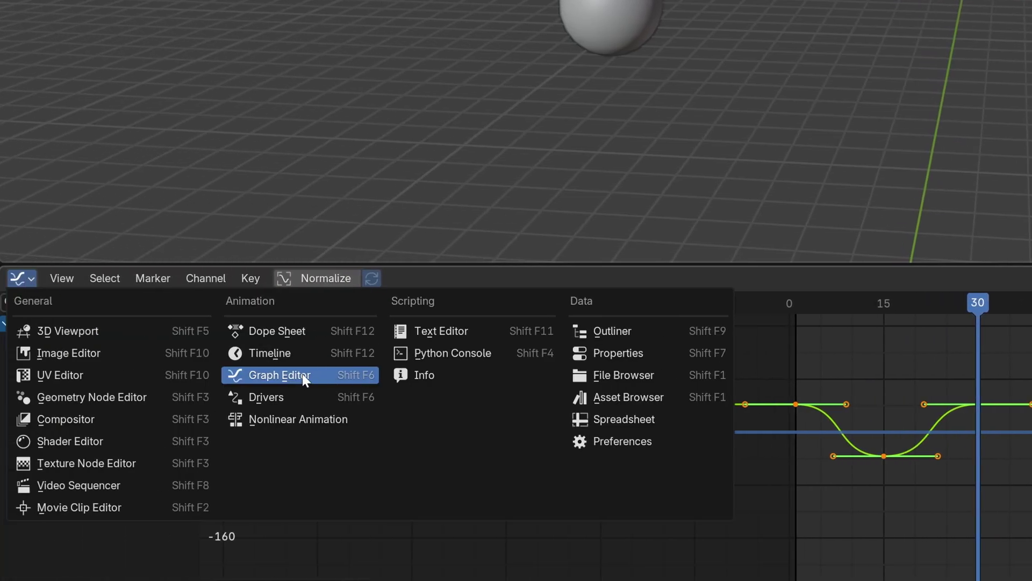
left_click(302, 375)
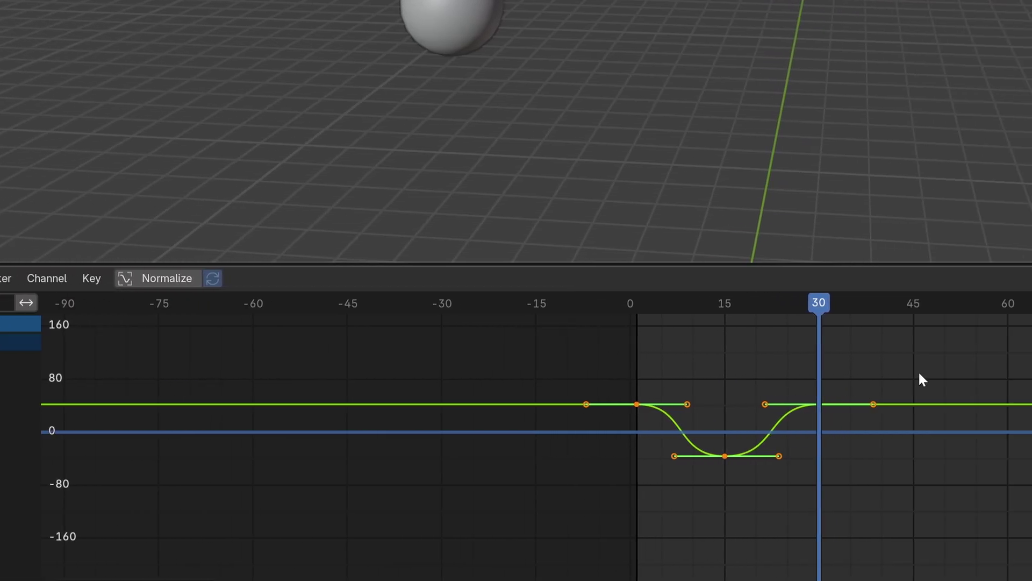
Make the rod's rotation curve cyclic with the F-Modifier extrapolation and play the looping swing.
key("shift+e")
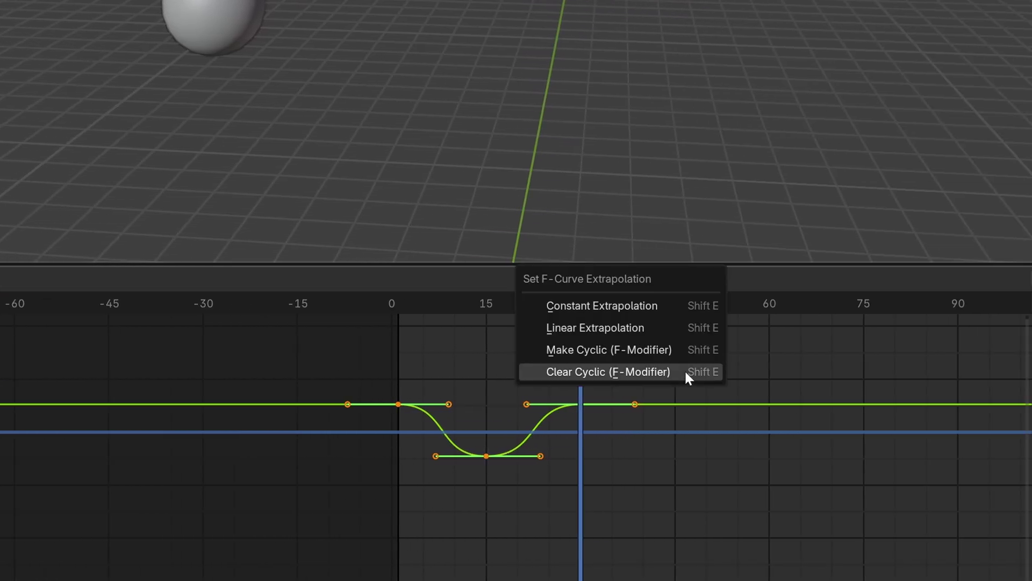
left_click(652, 350)
scroll(538, 404, "down", 4)
scroll(573, 377, "down", 3)
scroll(574, 378, "up", 5)
key("space")
mouse_move(429, 166)
middle_mouse_down()
mouse_move(439, 171)
mouse_move(447, 156)
middle_mouse_up()
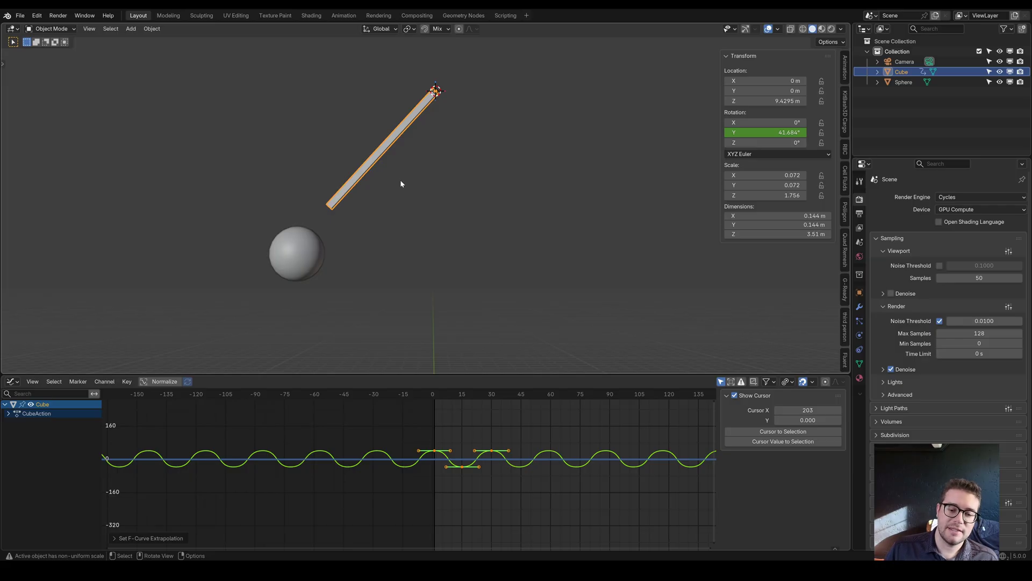
key("Escape")
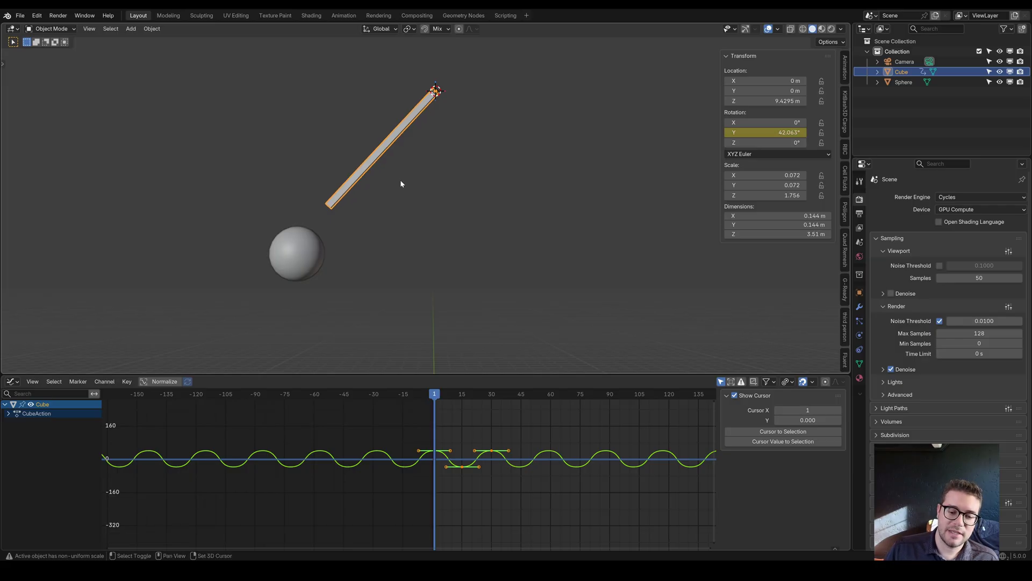
Set up a Spring Arm with the swinging rod as the active parent and the sphere as its child.
left_click(291, 250)
middle_click_drag(367, 221, 354, 209)
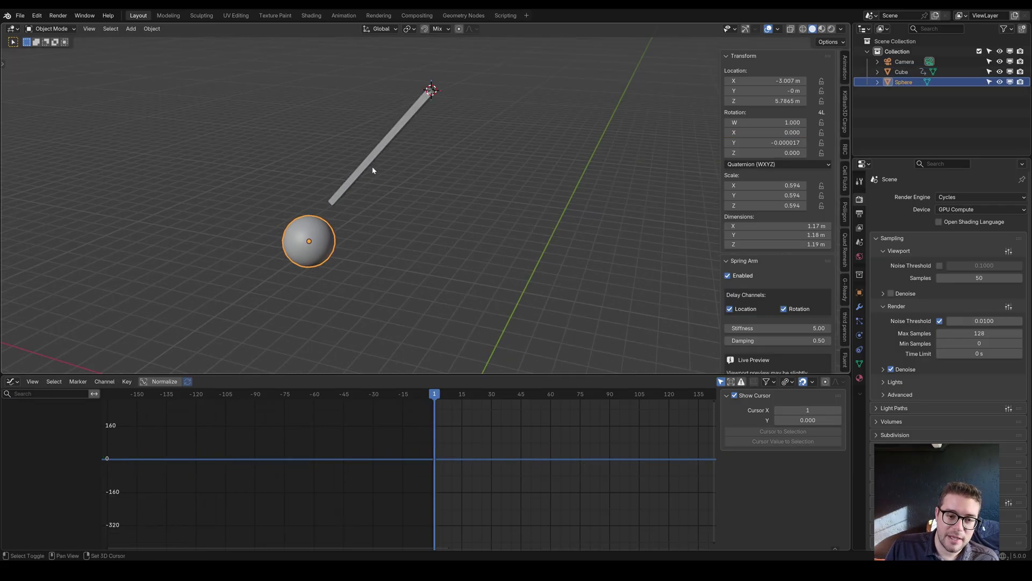
left_click(349, 180, "shift")
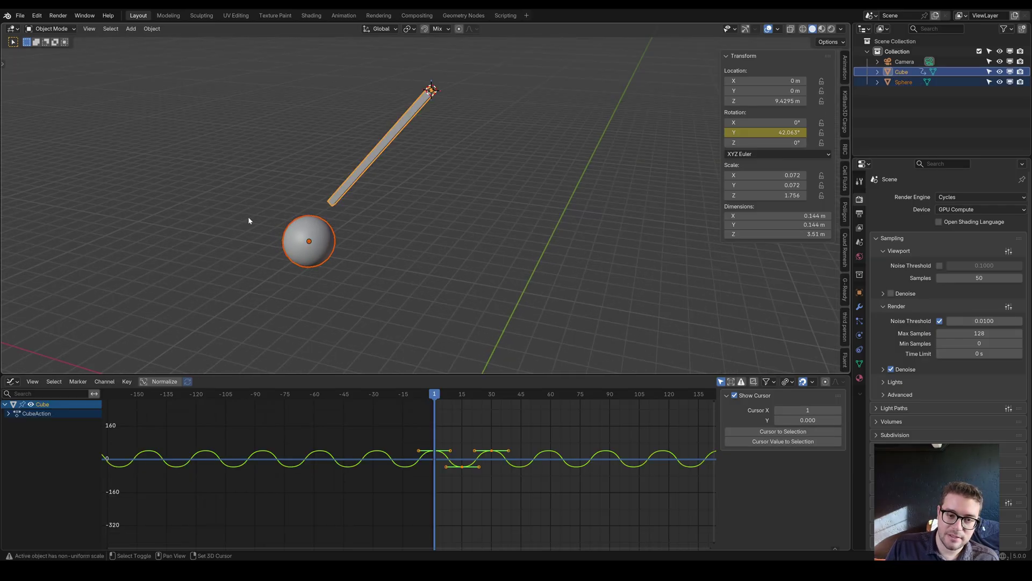
right_click(392, 192)
mouse_move(382, 243)
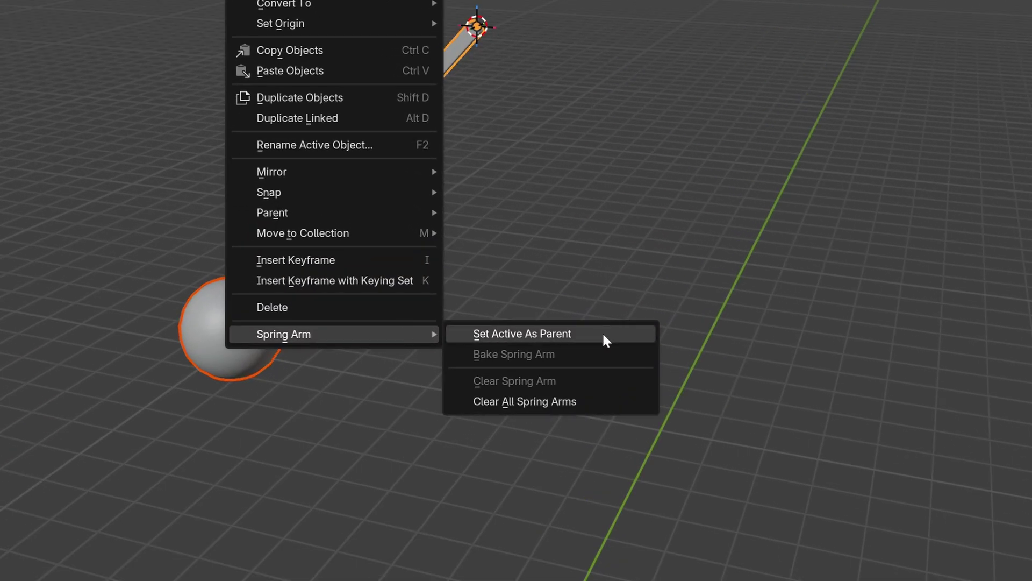
left_click(604, 334)
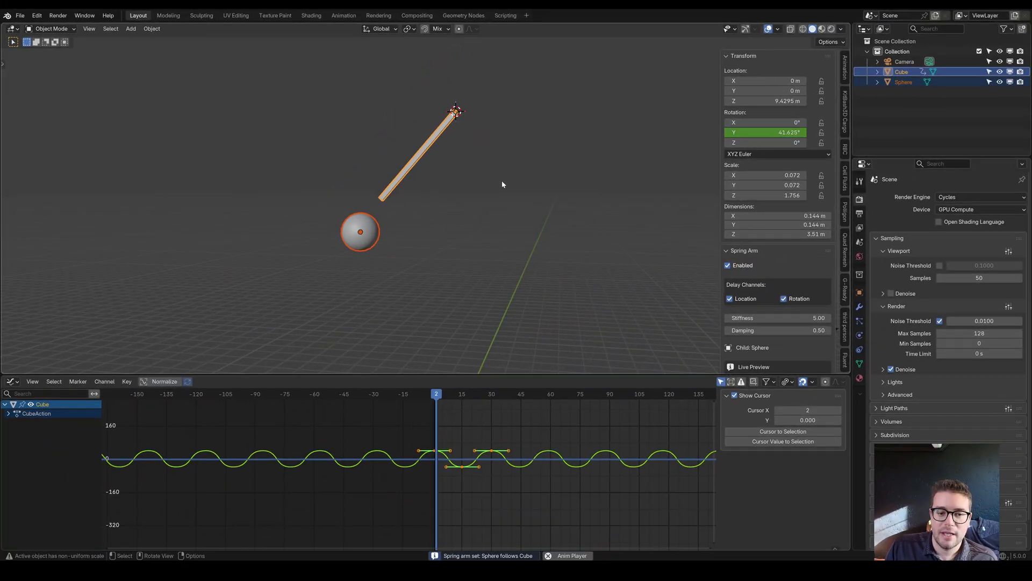
Stop the swing playback, collapse the Transform section and examine the rod's Spring Arm settings in the sidebar.
key("space")
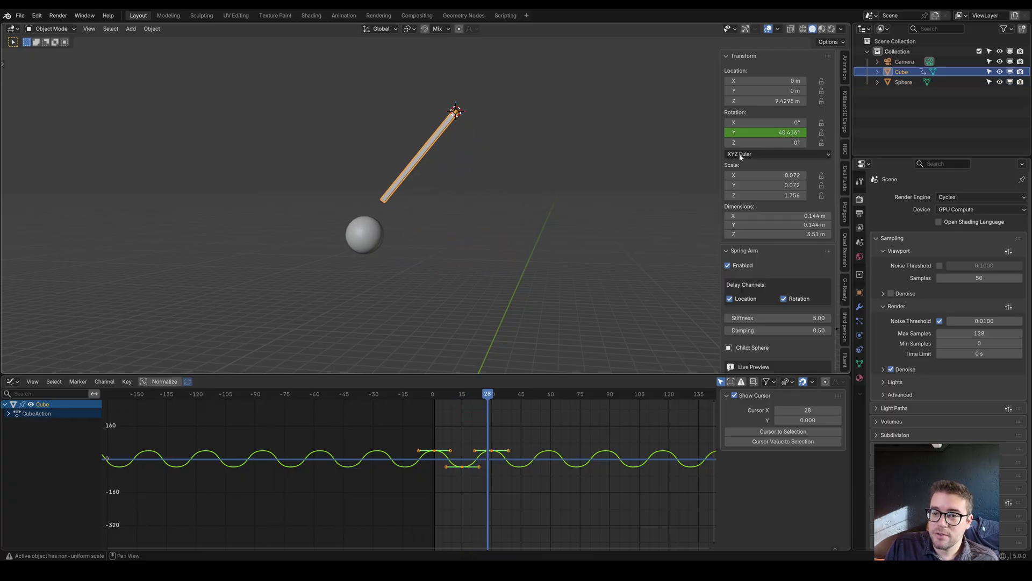
left_click(727, 56)
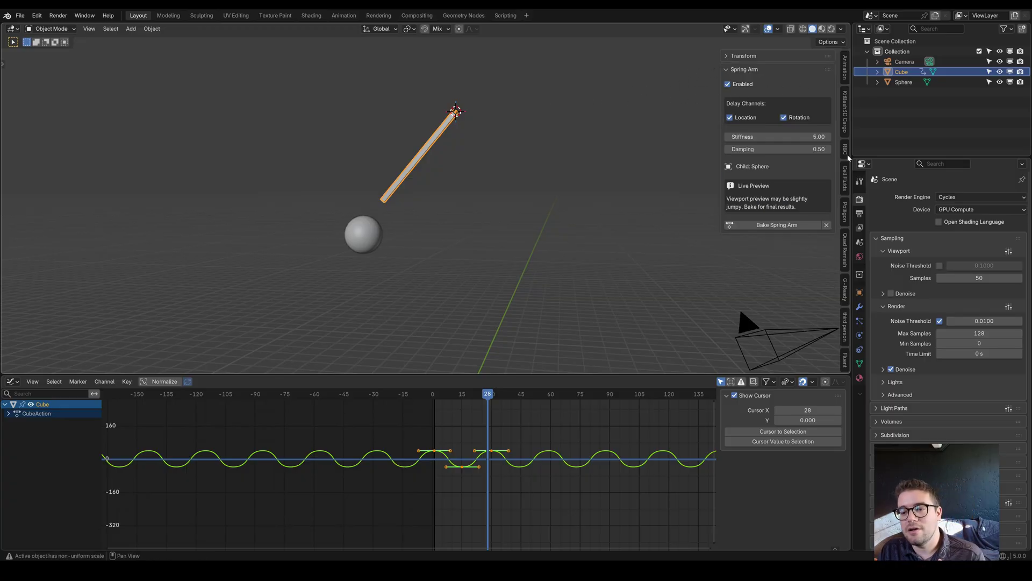
scroll(846, 153, "up", 3)
left_click(845, 58)
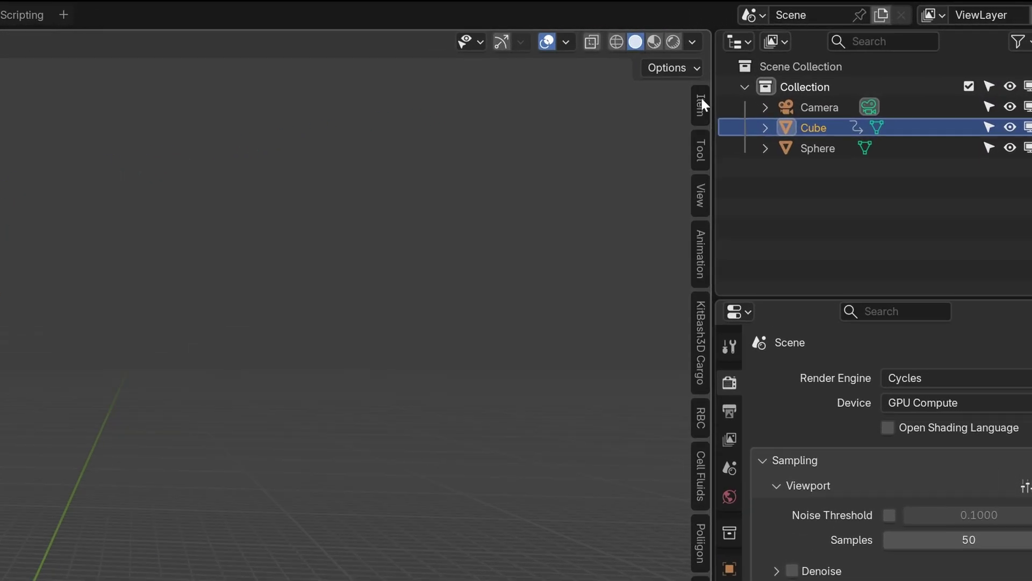
left_click(700, 105)
scroll(695, 369, "down", 5)
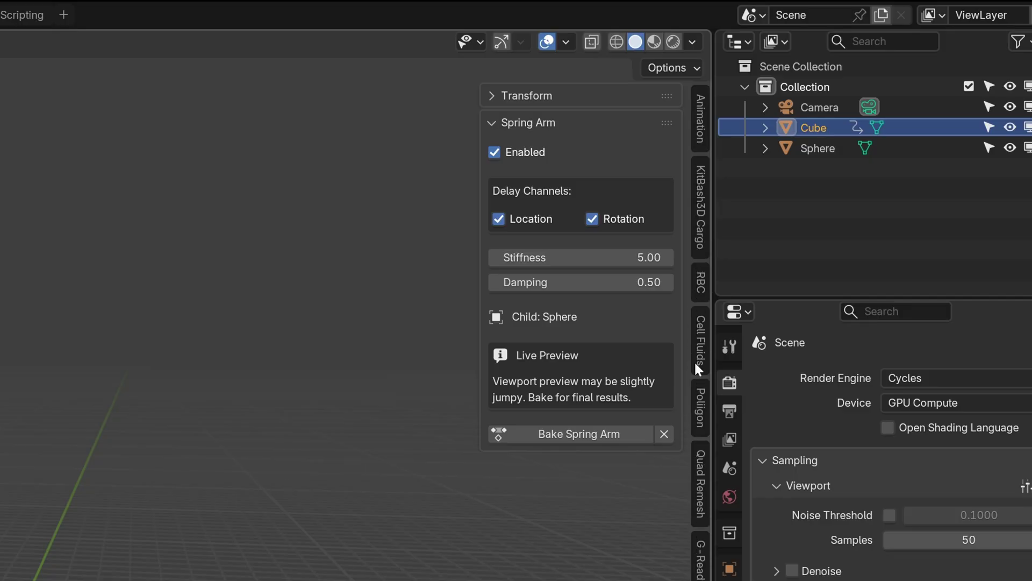
scroll(696, 370, "up", 5)
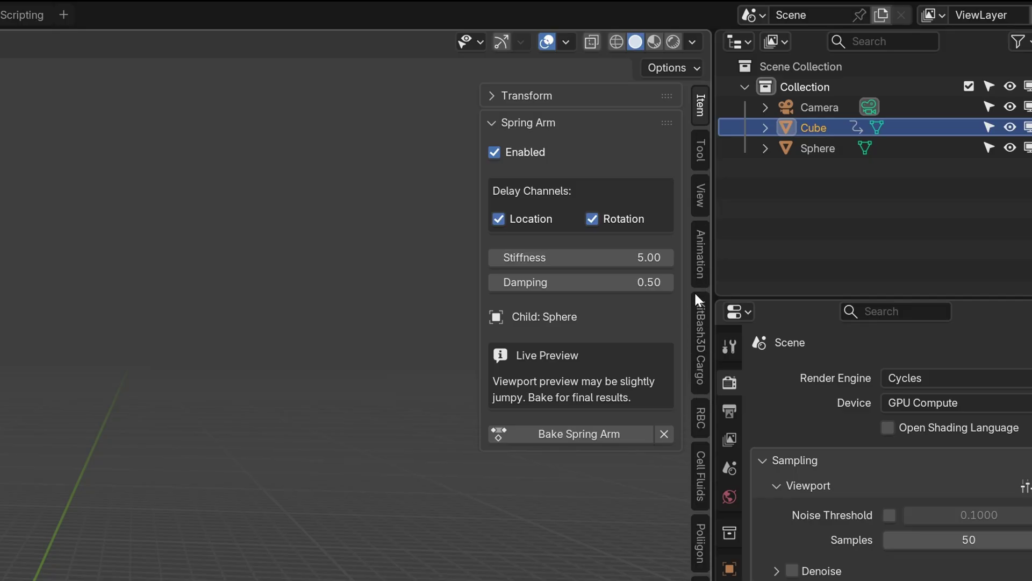
scroll(699, 567, "down", 5)
scroll(699, 567, "up", 5)
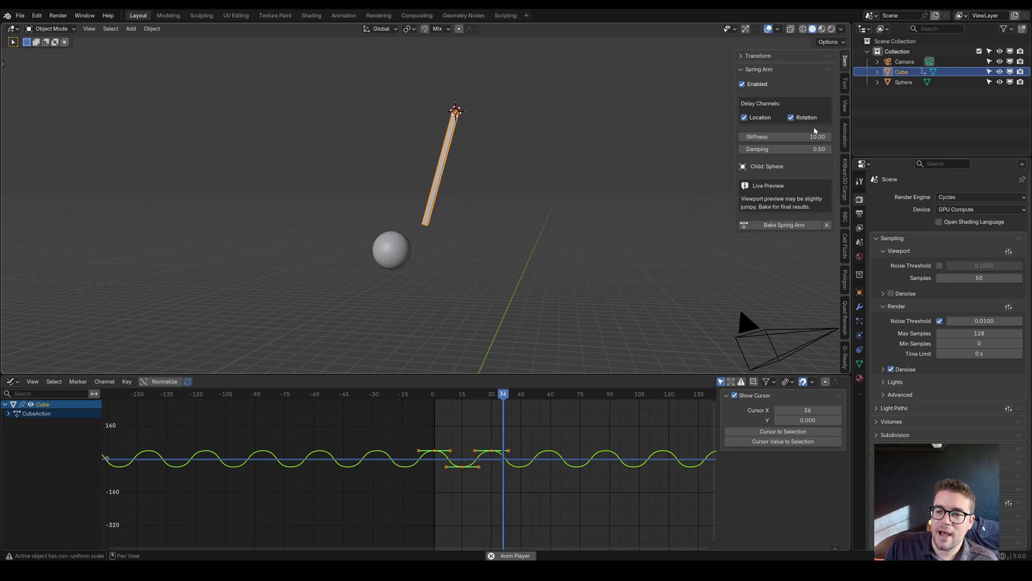
Bake the sphere's Spring Arm with a stiffness of 10.00 after previewing the swing and returning to the start frame.
key("space")
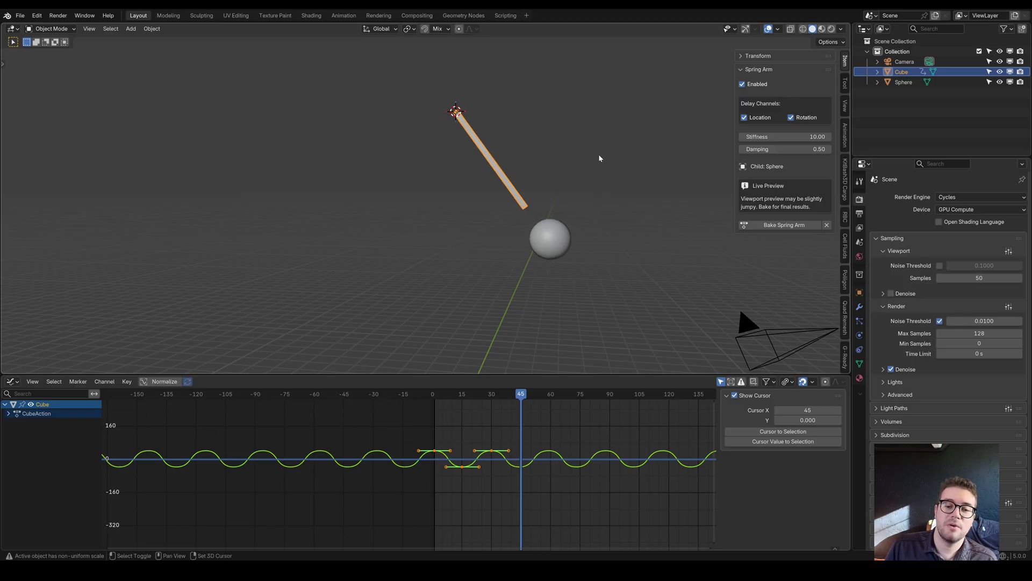
key("shift+Left")
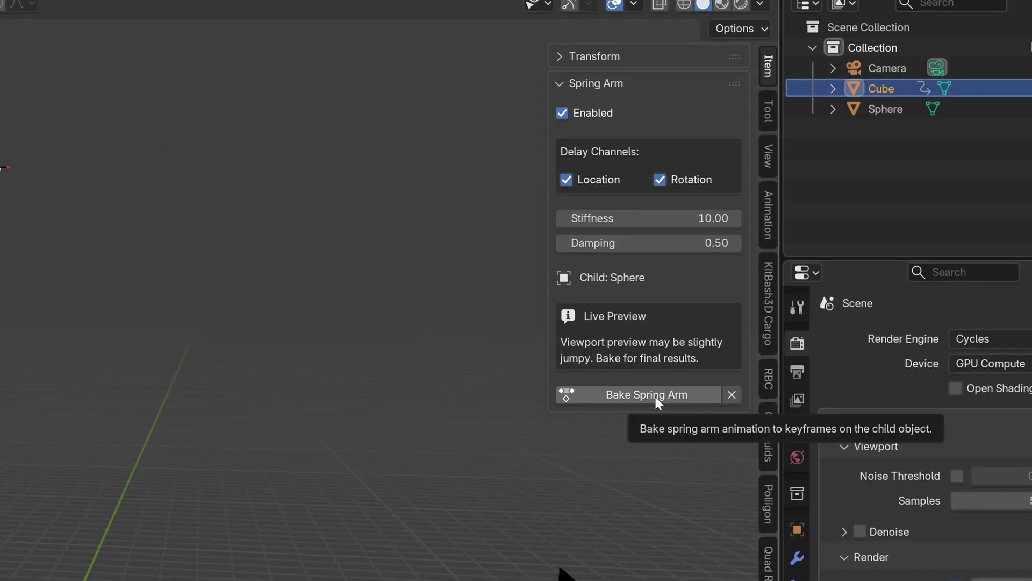
left_click(789, 226)
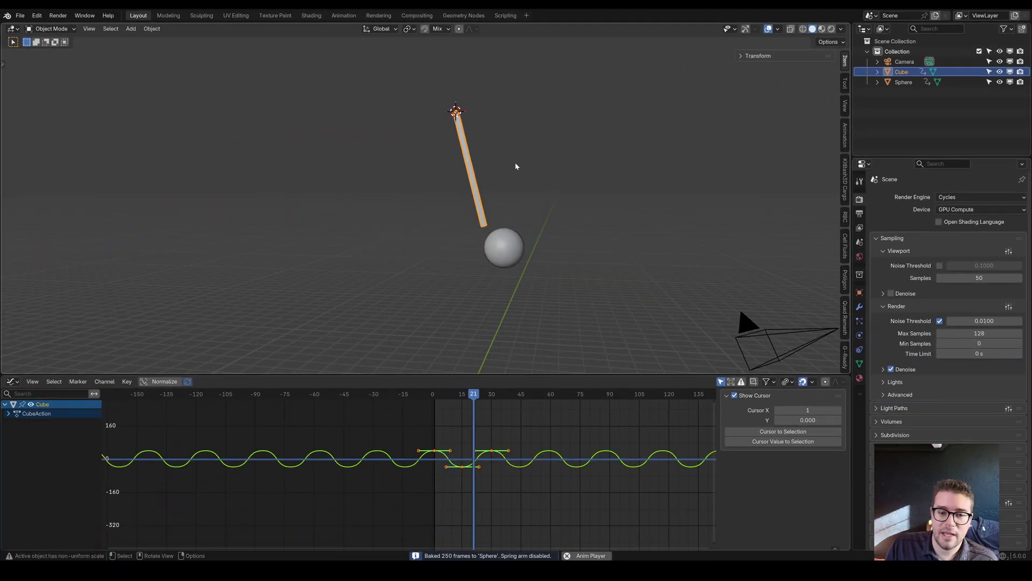
Deselect the rod, play the baked swing and inspect the sphere's delayed motion from several angles.
left_click(476, 182)
middle_click_drag(476, 186, 436, 209)
scroll(487, 219, "up", 4)
scroll(476, 195, "down", 4)
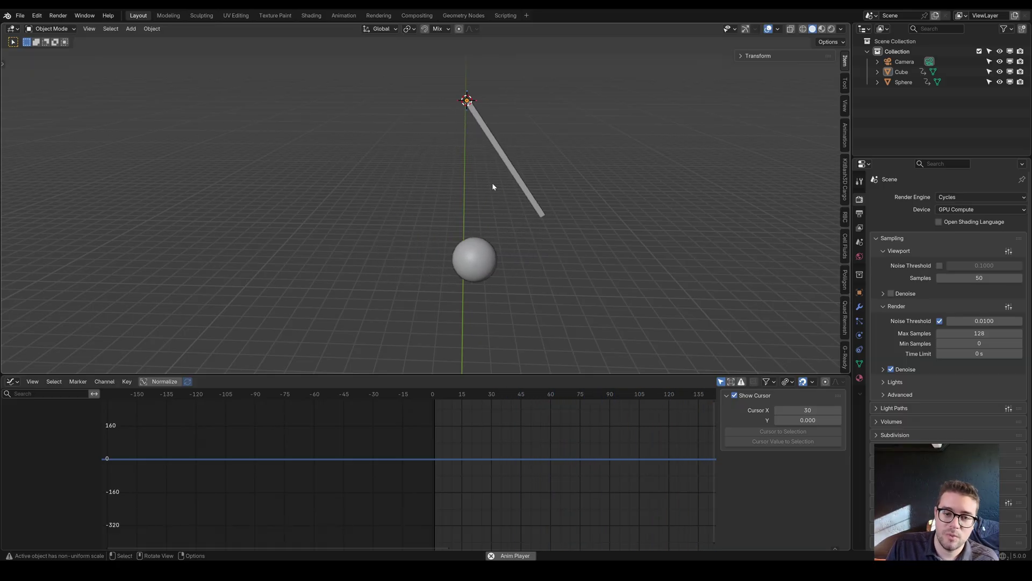
middle_click_drag(486, 178, 472, 168)
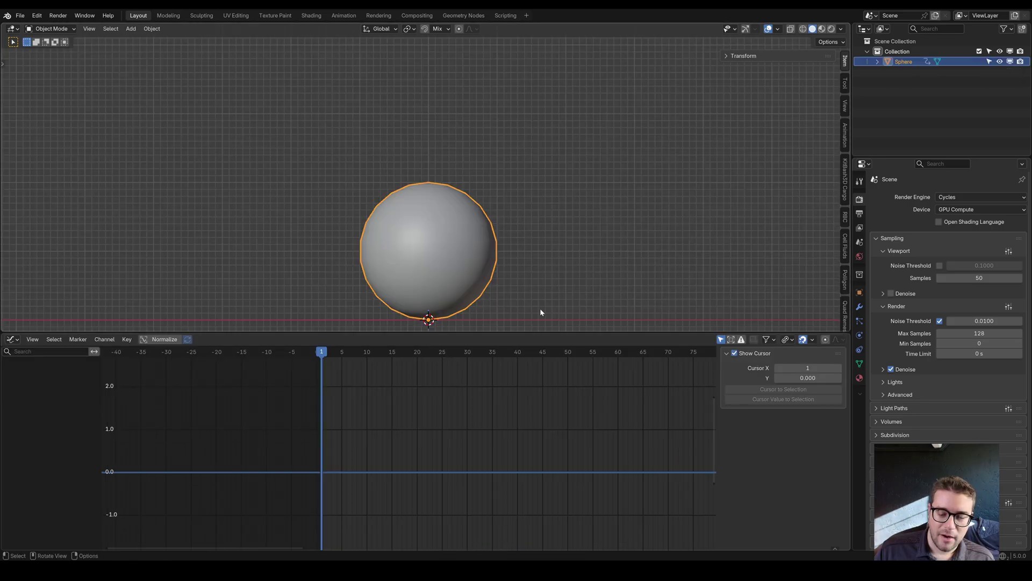
scroll(504, 240, "down", 3)
middle_click_drag(505, 240, 469, 261)
scroll(508, 209, "down", 2)
middle_click_drag(508, 210, 493, 230, "shift")
scroll(491, 225, "up", 2)
In front view, duplicate the sphere upward along Z, rest the copy on the original and scale it to about 0.715.
key("KP_1")
scroll(493, 259, "up", 1)
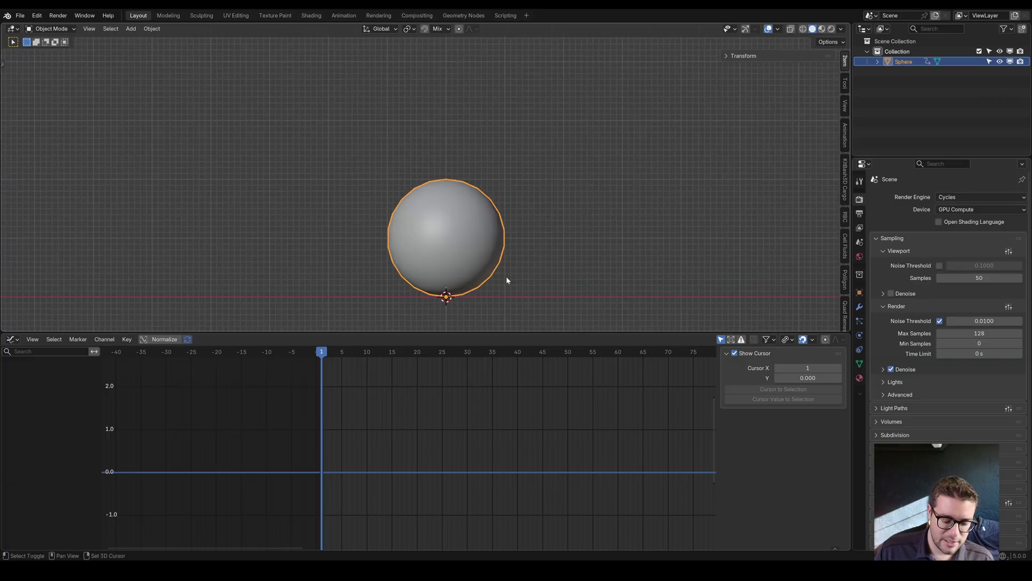
key("shift+d")
key("z")
left_click(449, 180)
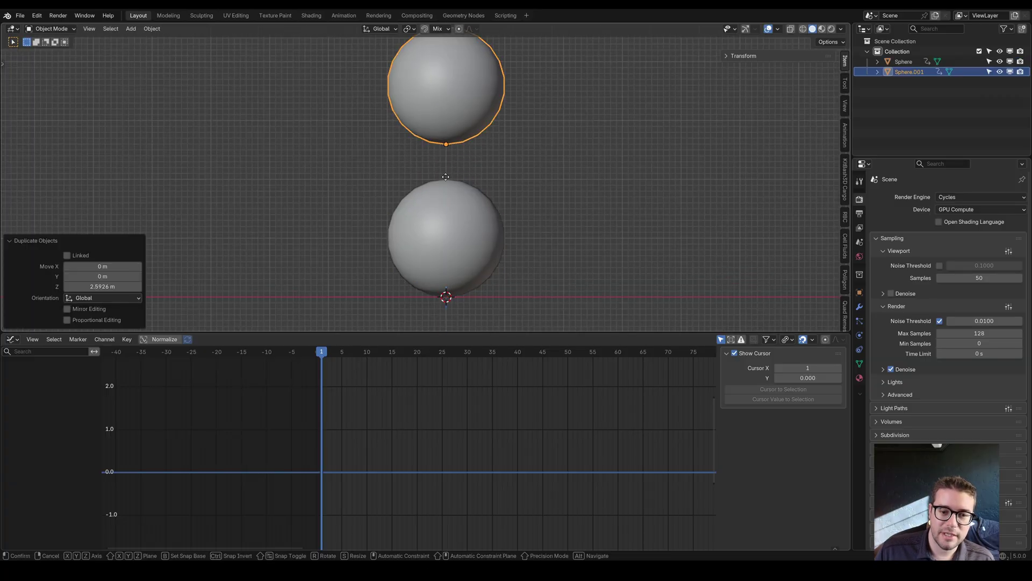
key("g")
key("z")
left_click(583, 153)
key("s")
left_click(544, 152)
Duplicate the smaller sphere upward along Z, rest the copy on top of it and scale it to about 0.591.
scroll(473, 175, "up", 5, "shift")
key("shift+d")
key("z")
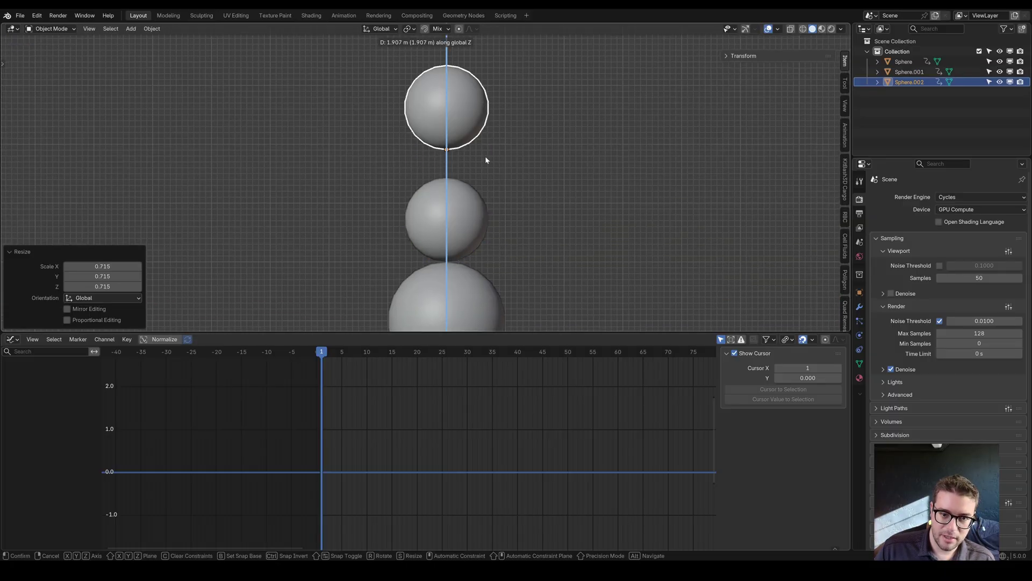
left_click(472, 159)
key("g")
key("z")
left_click(529, 174)
key("s")
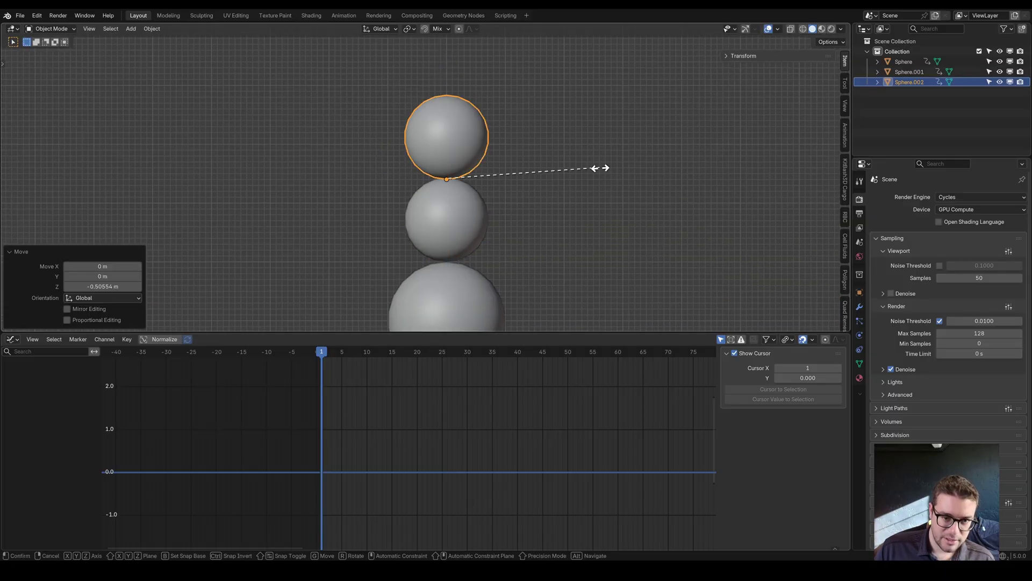
left_click(527, 175)
Select all three stacked spheres and apply their scale.
scroll(562, 135, "down", 1)
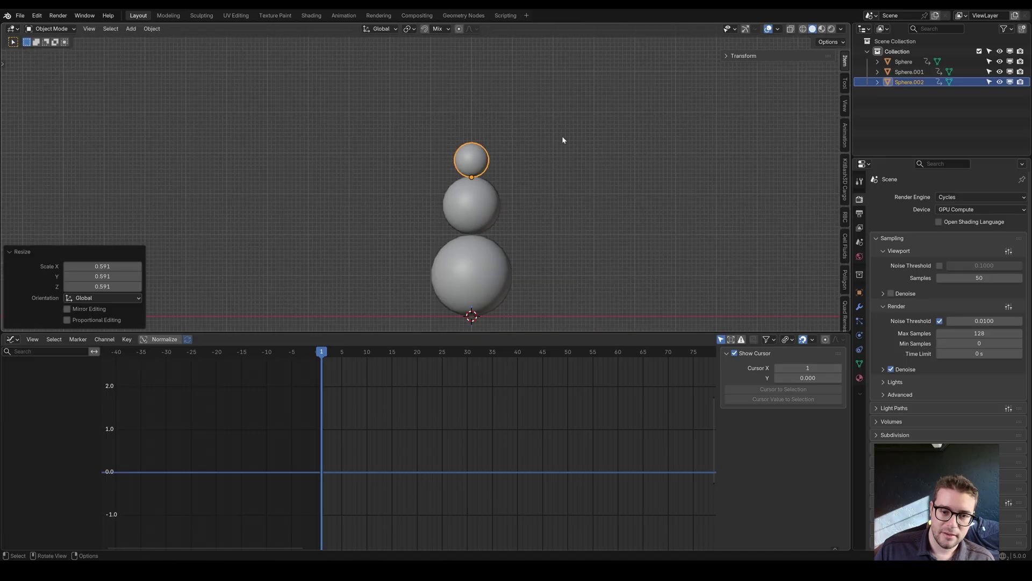
left_click_drag(562, 136, 446, 294)
key("ctrl+a")
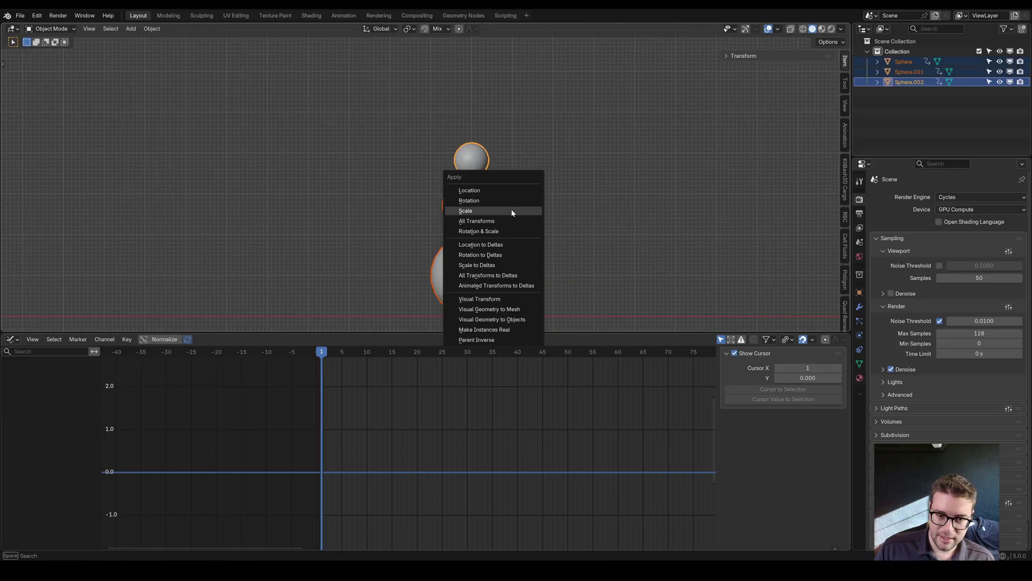
left_click(508, 214)
Select the bottom sphere and insert location, rotation and scale keyframes at frame 1.
mouse_move(482, 200)
middle_mouse_down()
mouse_move(459, 238)
mouse_move(450, 206)
mouse_move(480, 213)
middle_mouse_up()
left_click(487, 219)
scroll(487, 219, "up", 3)
scroll(478, 222, "down", 3)
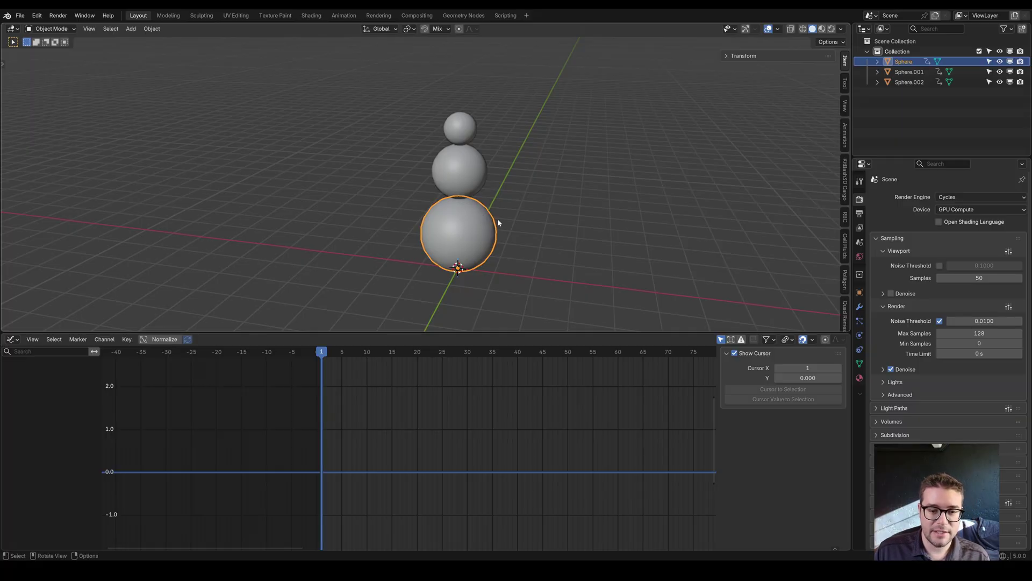
key("i")
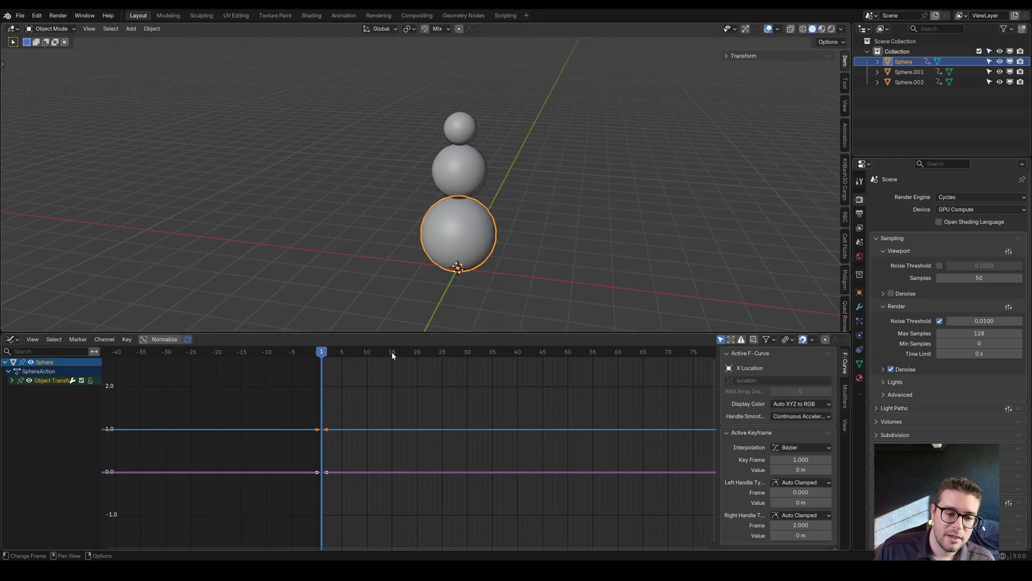
At frame 10, scale the bottom sphere up to about 1.507 and keyframe it.
left_click(367, 354)
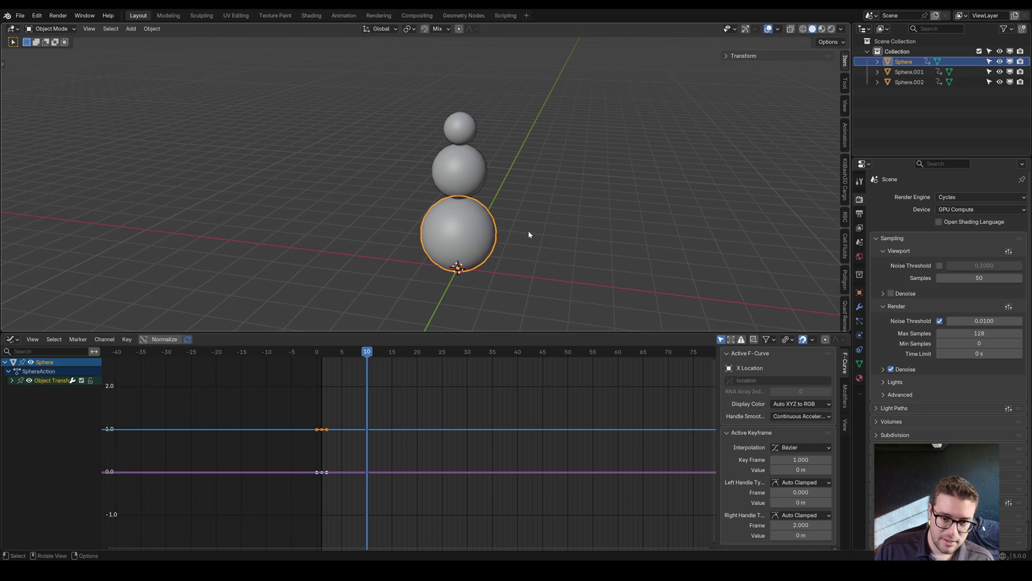
type("s2")
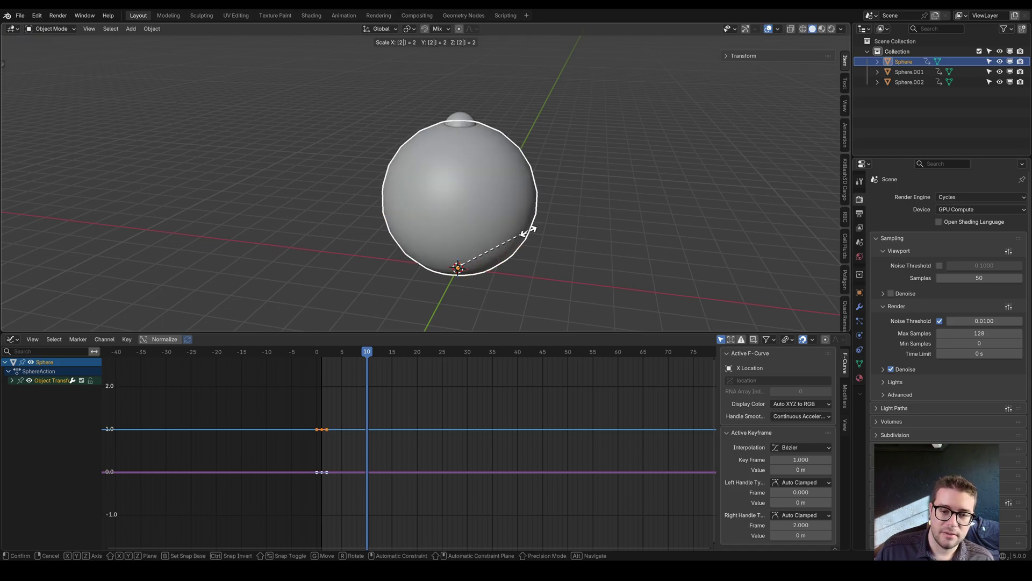
key("Escape")
key("s")
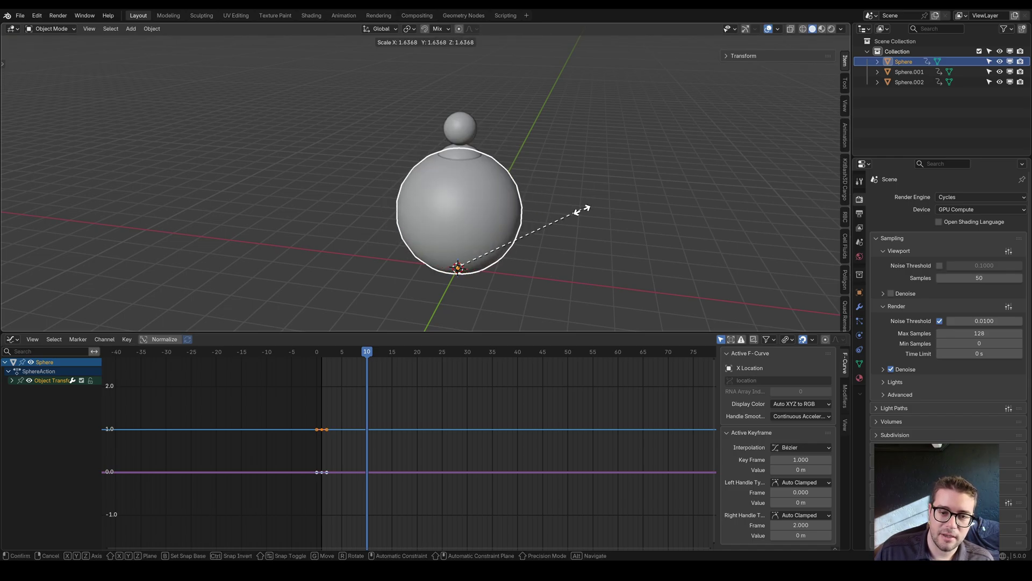
left_click(570, 211)
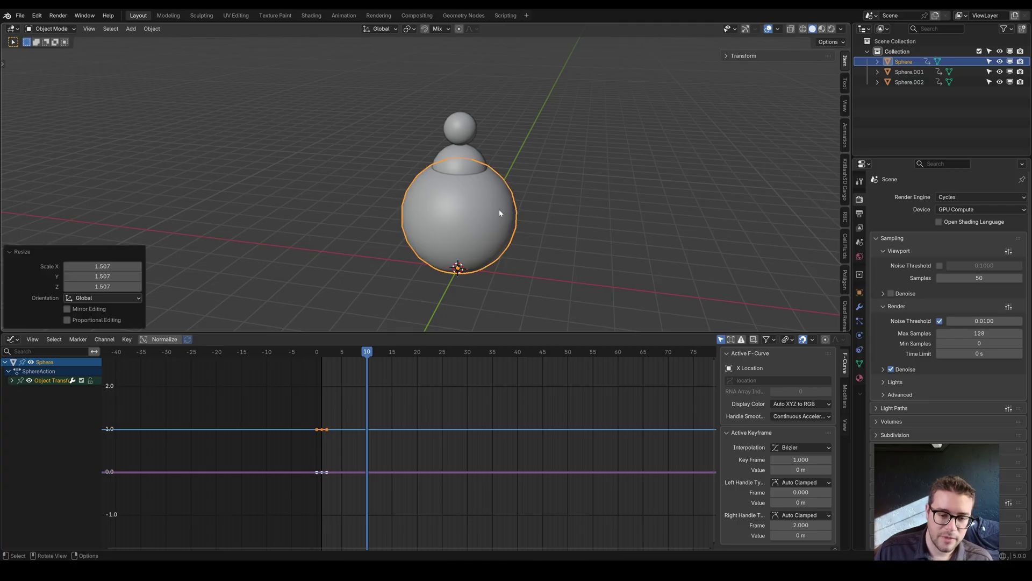
key("i")
Copy the bottom sphere's frame 1 keyframes and paste them at frame 20.
left_click_drag(307, 402, 334, 481)
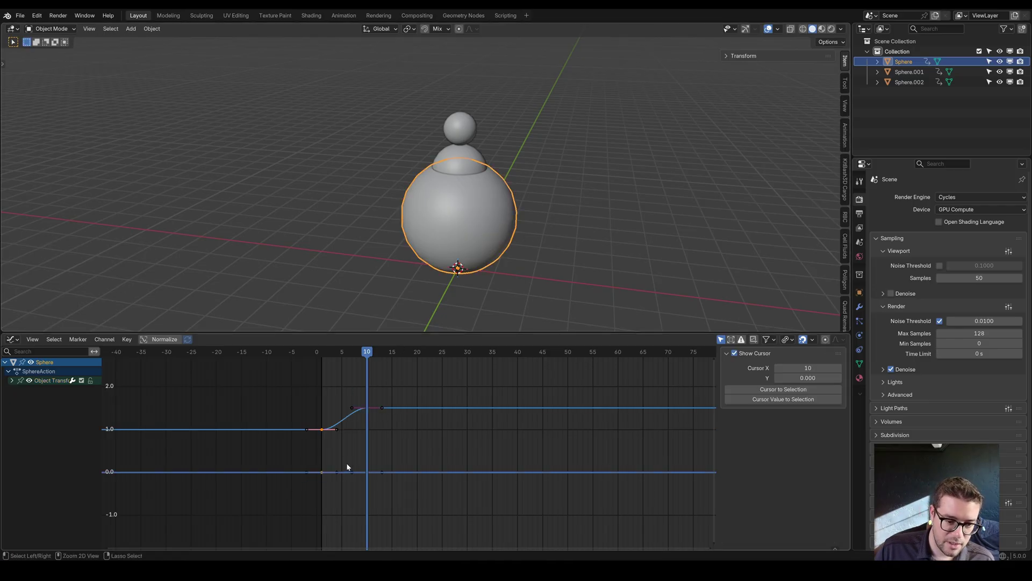
left_click(419, 353)
key("ctrl+v")
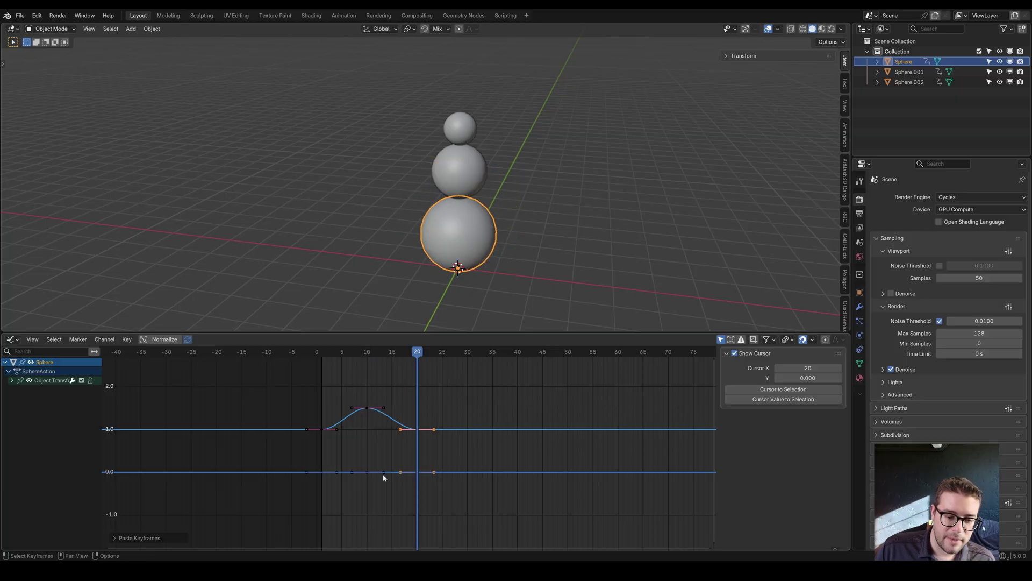
Expand the bottom sphere's Object Transforms channels and delete all location and Euler rotation channels, keeping only X, Y and Z Scale.
left_click(309, 466)
left_click(12, 381)
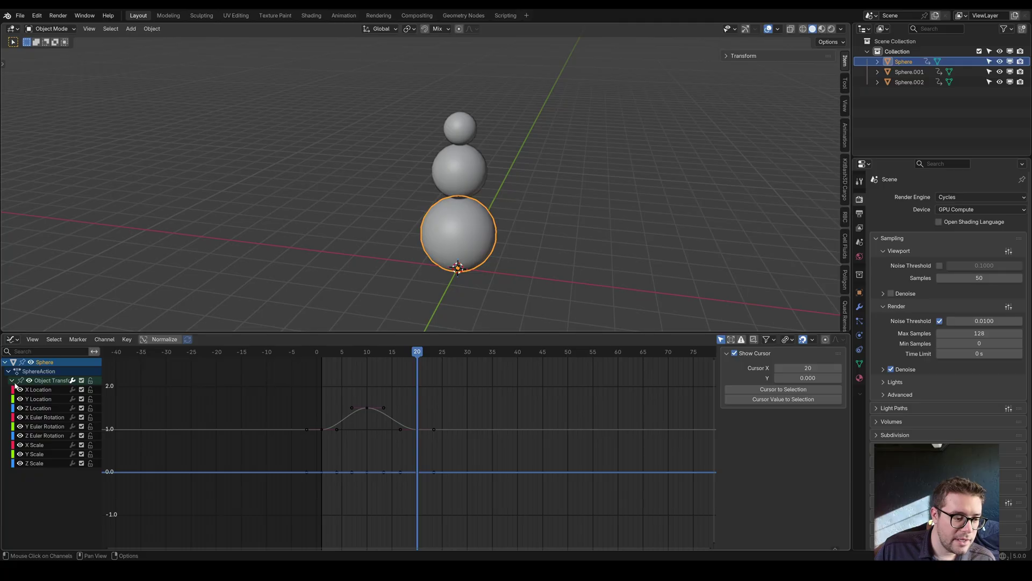
left_click(52, 389)
key("x")
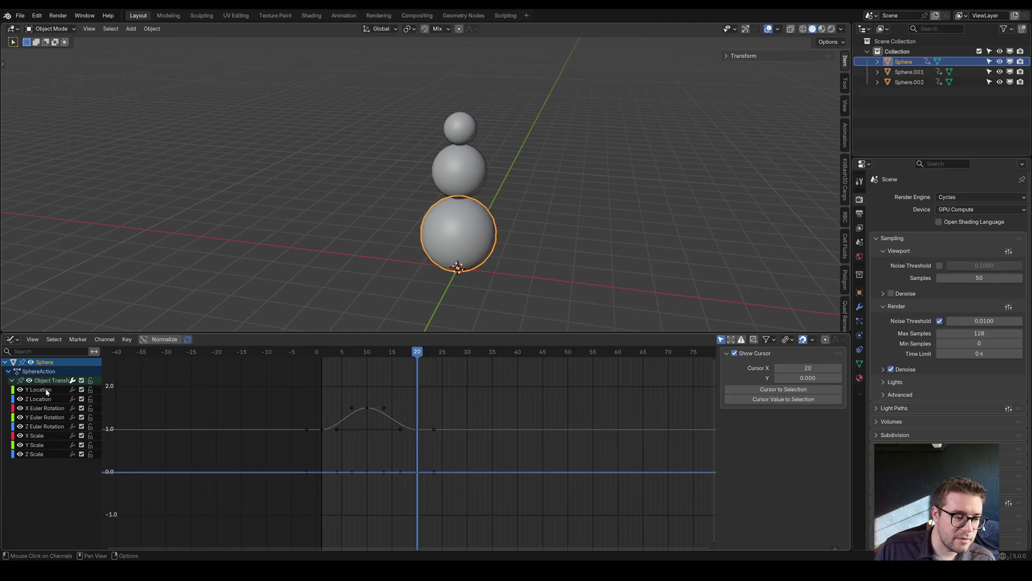
left_click(47, 391)
key("x")
left_click(47, 390)
key("x")
left_click(49, 392)
key("x")
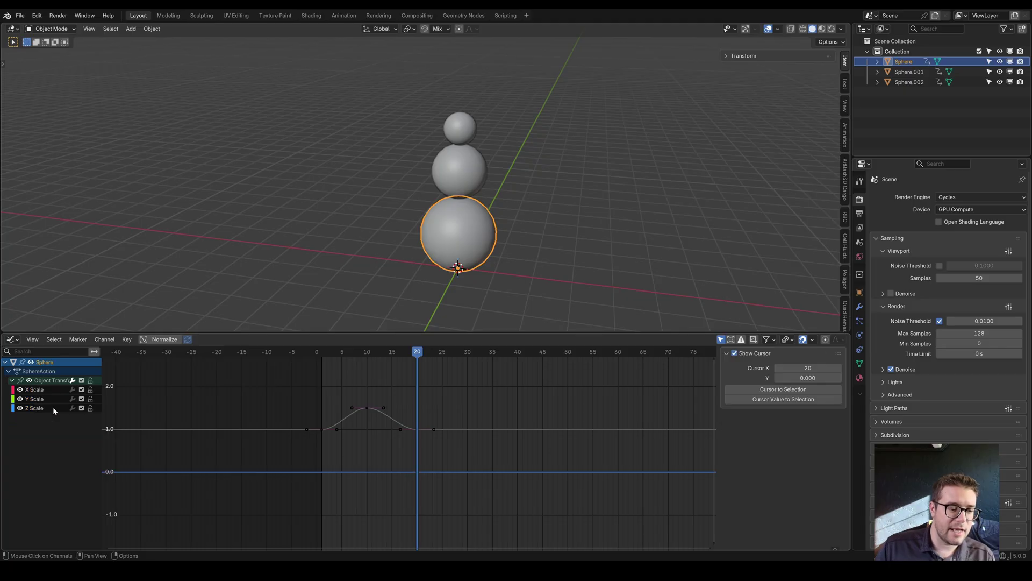
Select all of the sphere's scale keyframes, make them cyclic with the F-Modifier extrapolation and play the pulsing loop.
left_click_drag(486, 370, 303, 463)
key("shift+e")
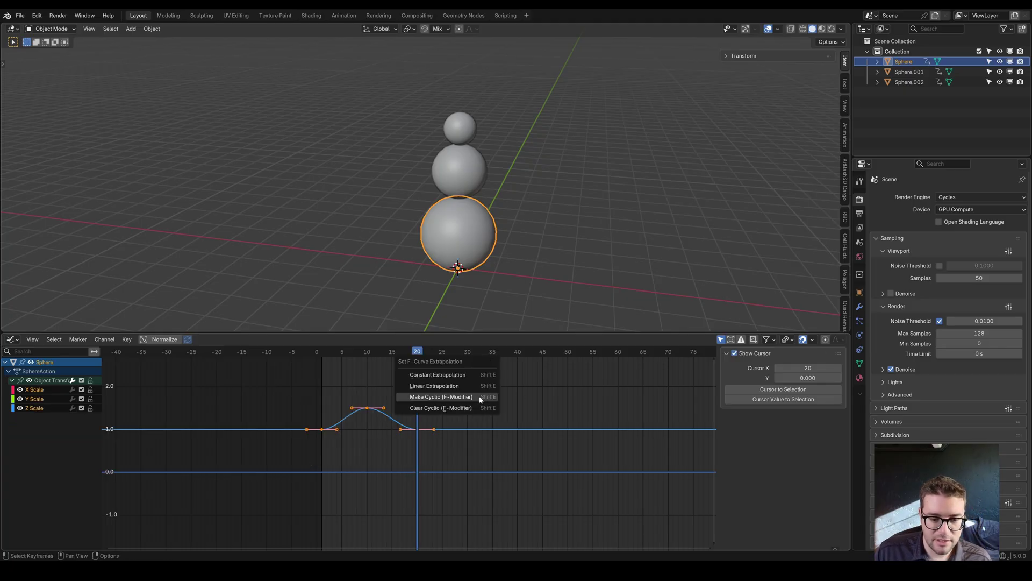
left_click(470, 399)
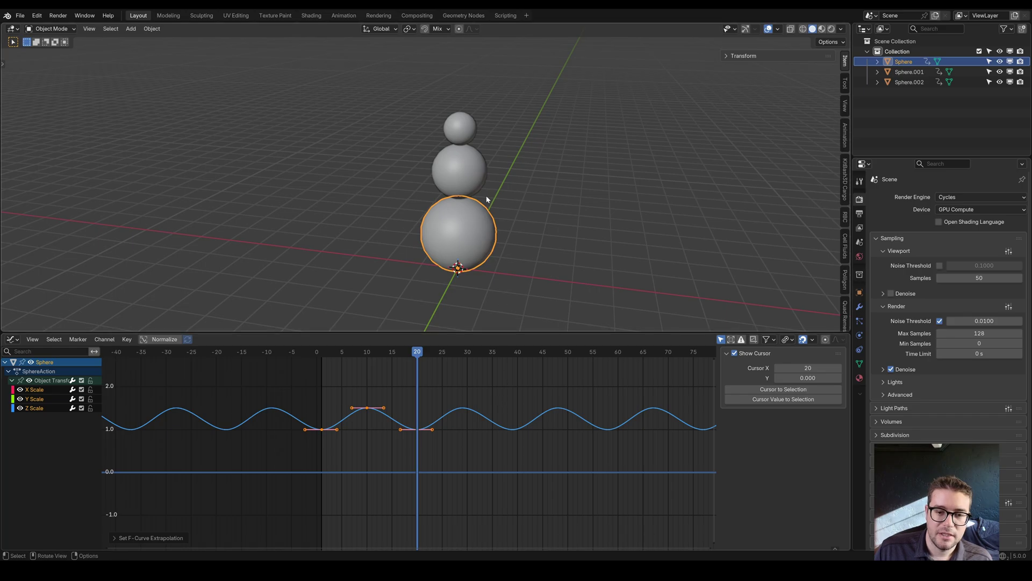
key("space")
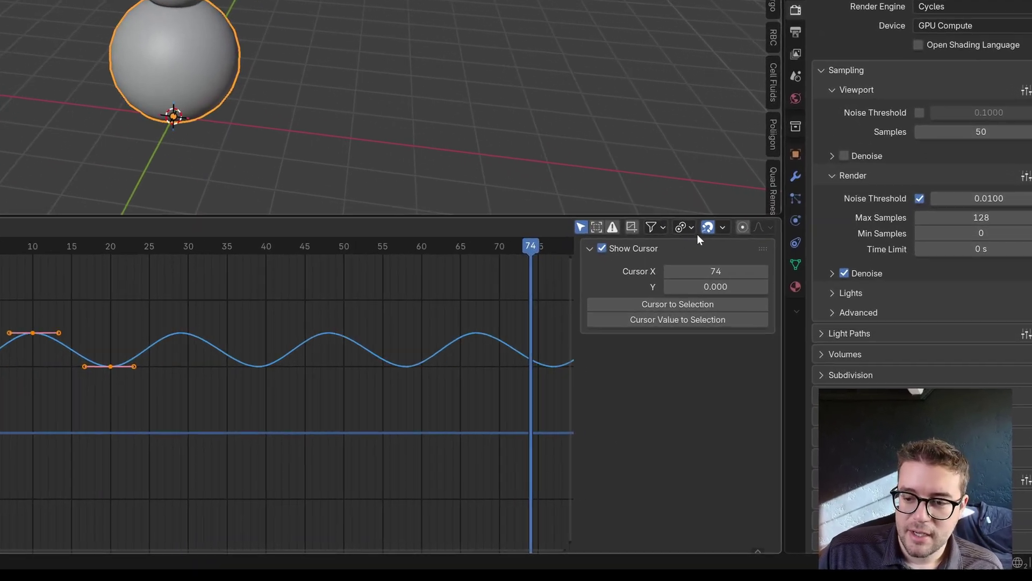
Set the Graph Editor pivot to Individual Centers, stretch the bottom sphere's scale keyframe handles along X to about double length, and play the loop.
left_click(789, 340)
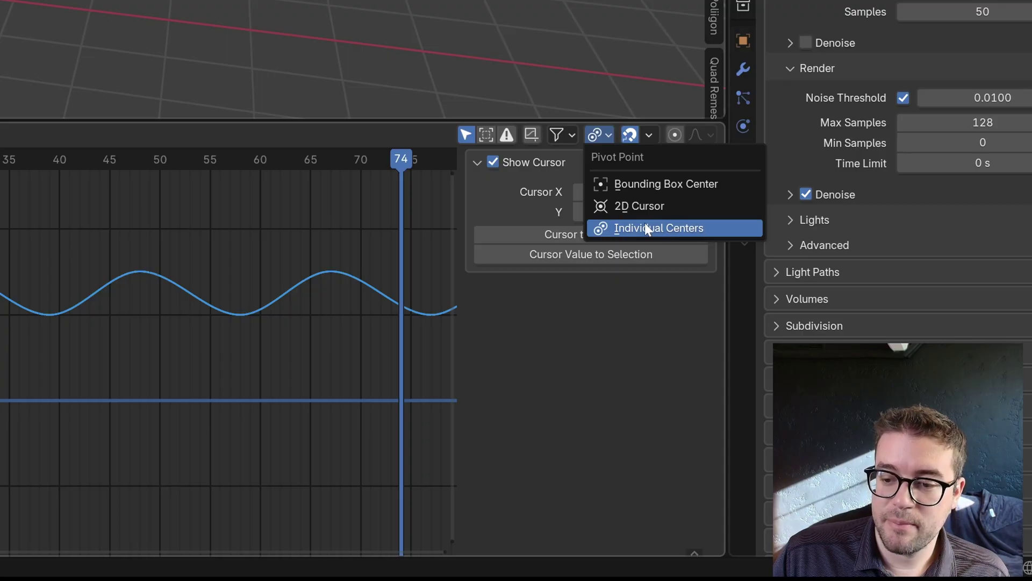
left_click(679, 225)
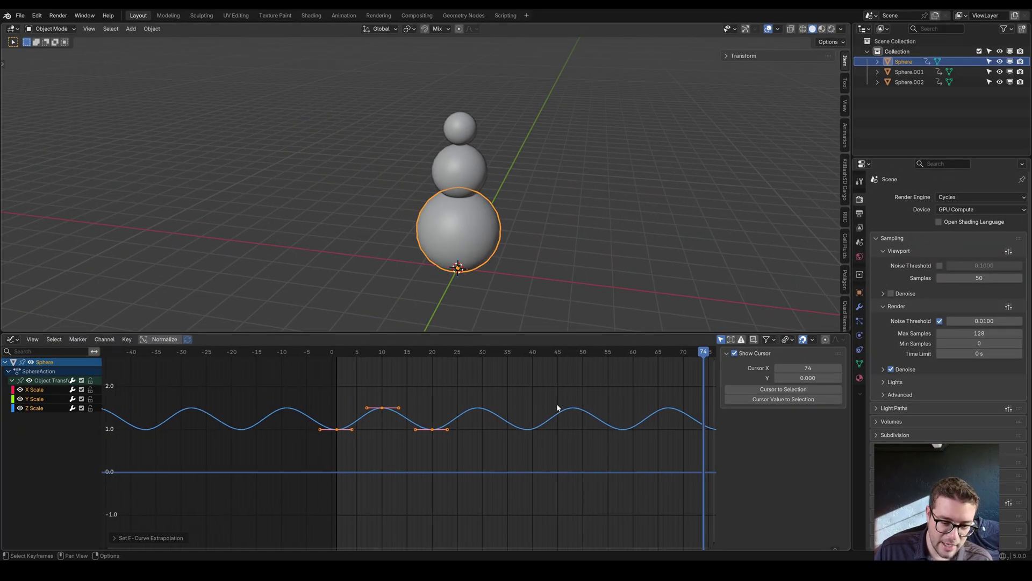
key("s")
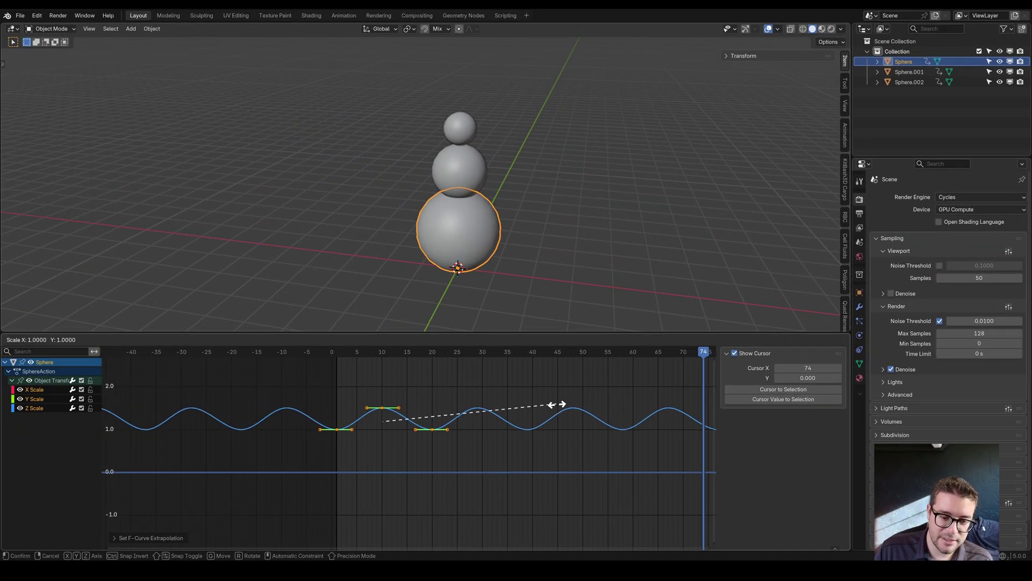
key("x")
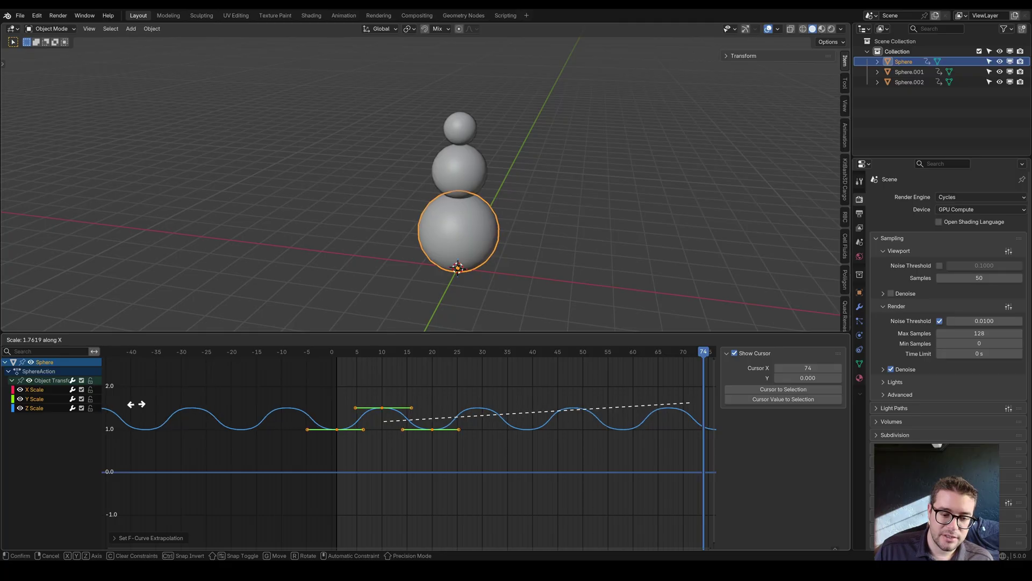
left_click(137, 404)
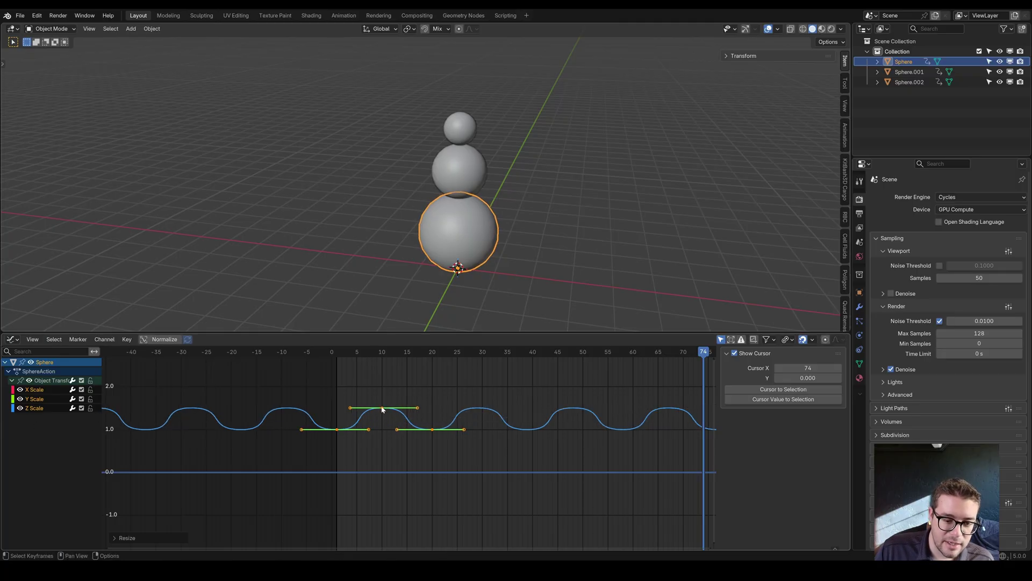
left_click(393, 412)
left_click(449, 400)
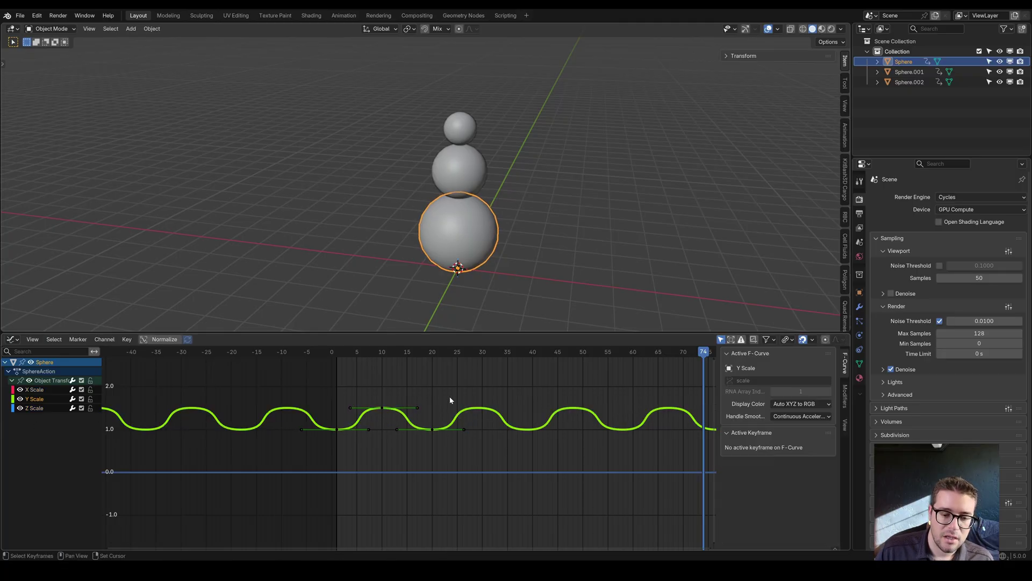
key("space")
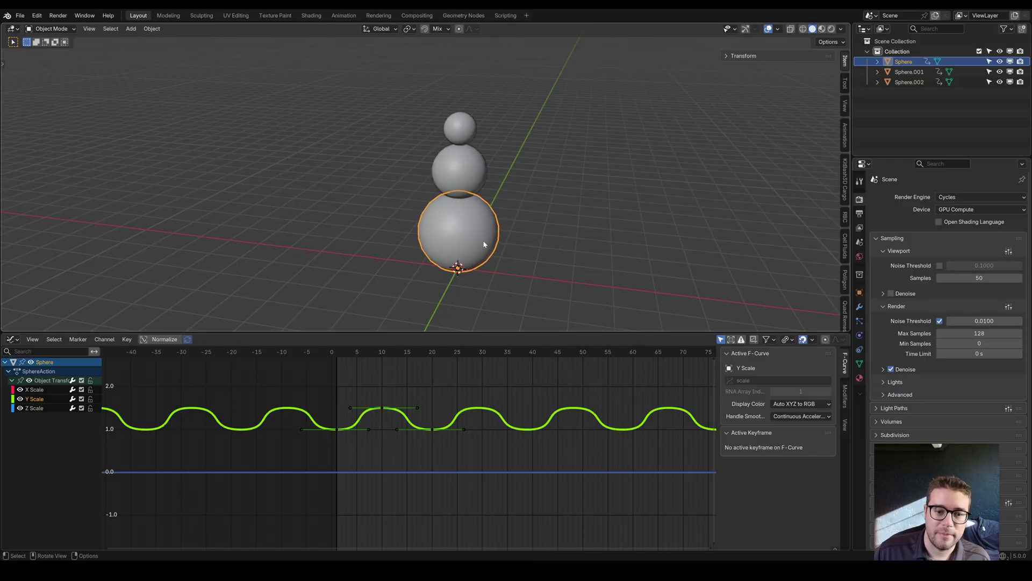
At frame 1, make the bottom sphere the middle sphere's Spring Arm parent with only Scale delayed, and preview the motion.
key("shift+Left")
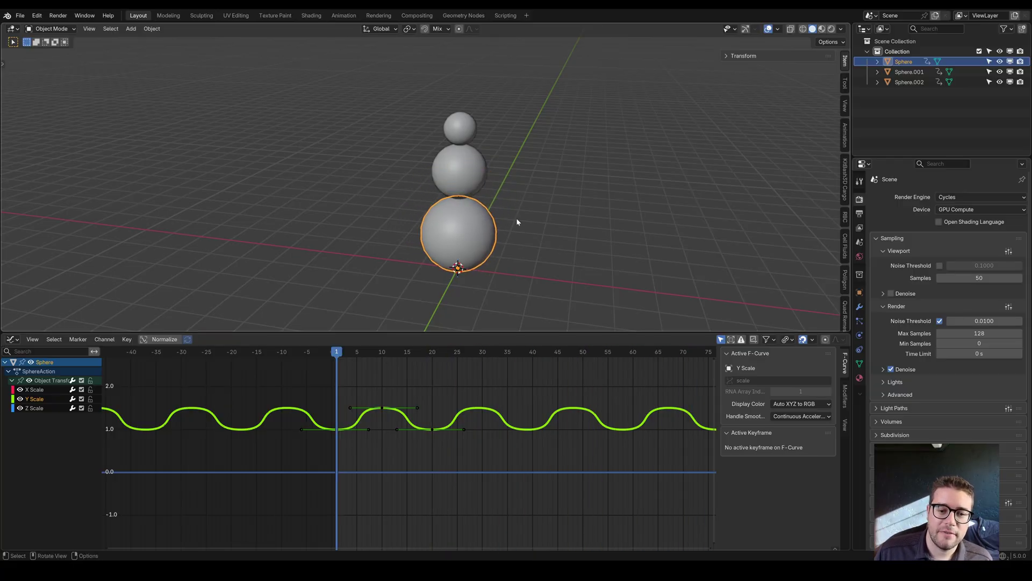
left_click(467, 177)
left_click(482, 226, "shift")
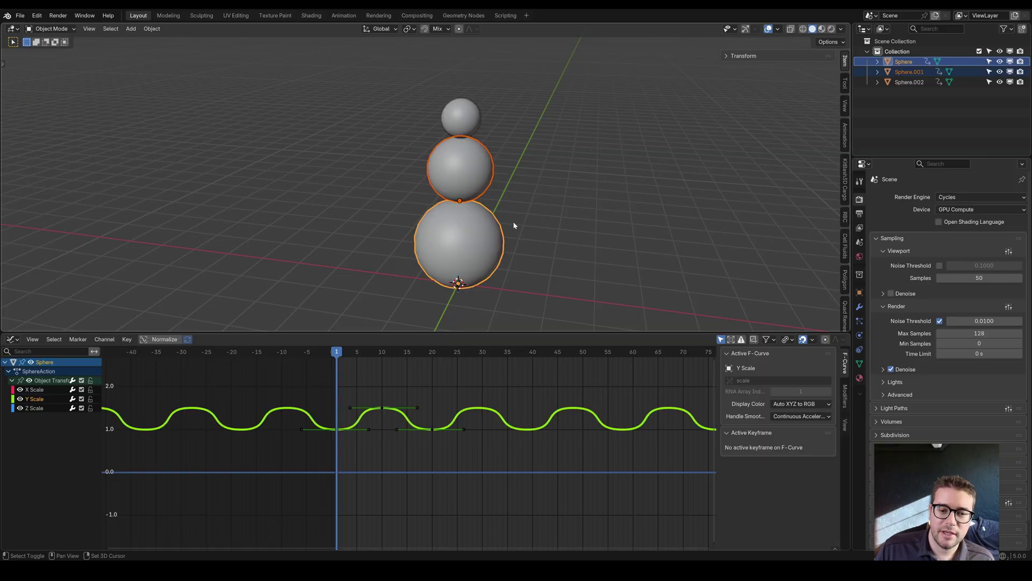
right_click(513, 221)
mouse_move(359, 299)
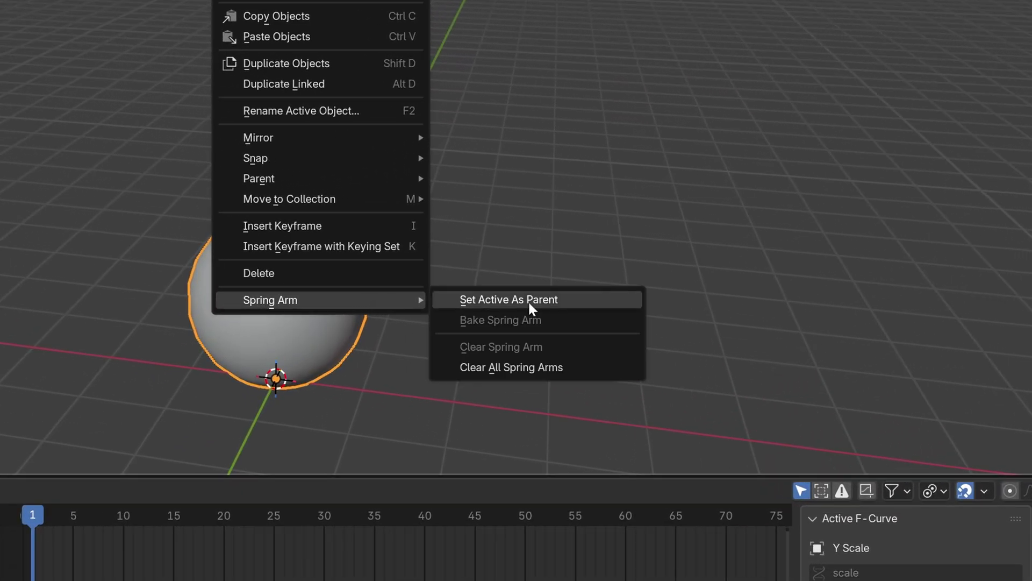
left_click(529, 303)
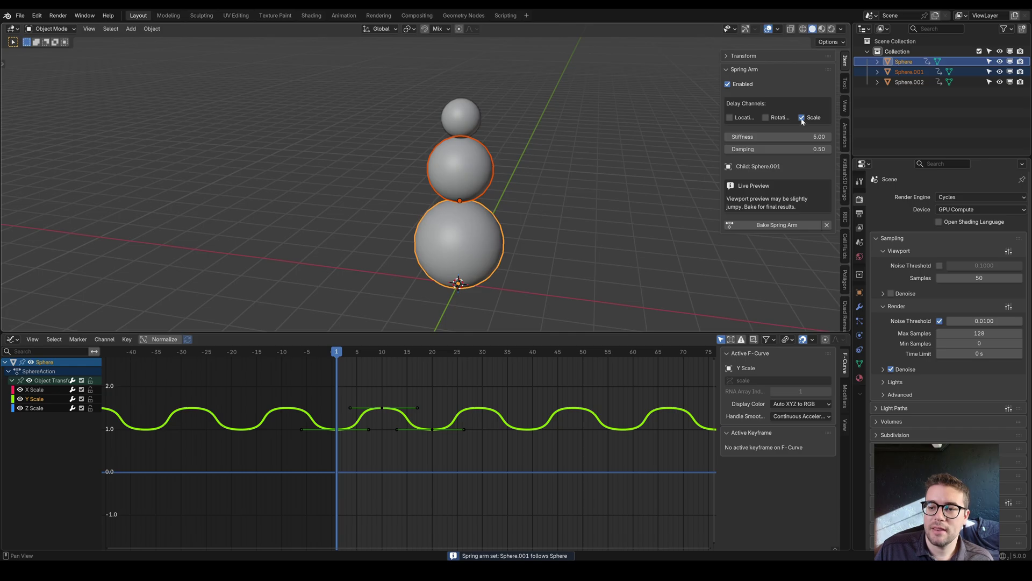
key("space")
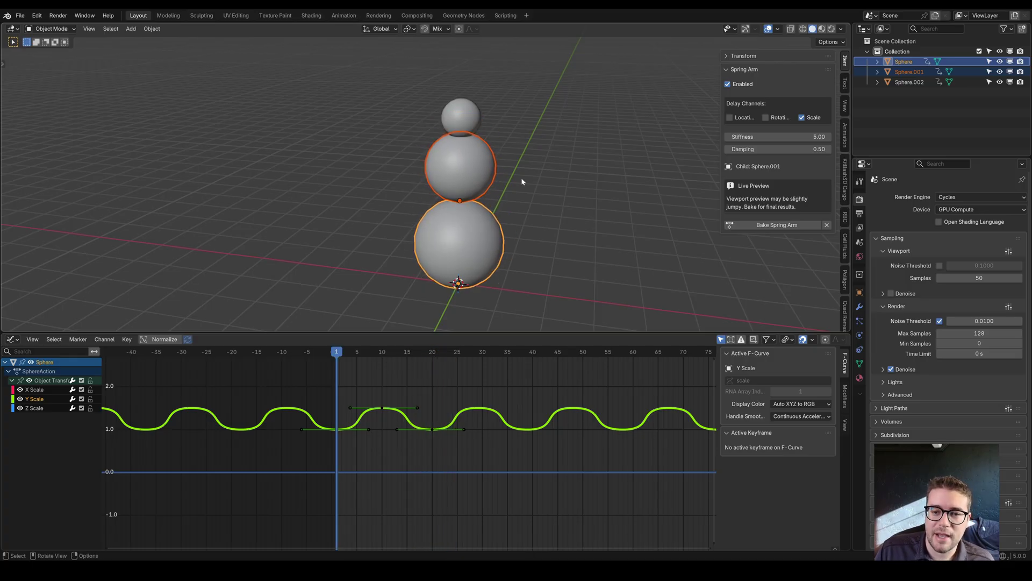
Make the middle sphere the Spring Arm parent of the top sphere, delaying only the Scale channel.
left_click(468, 124)
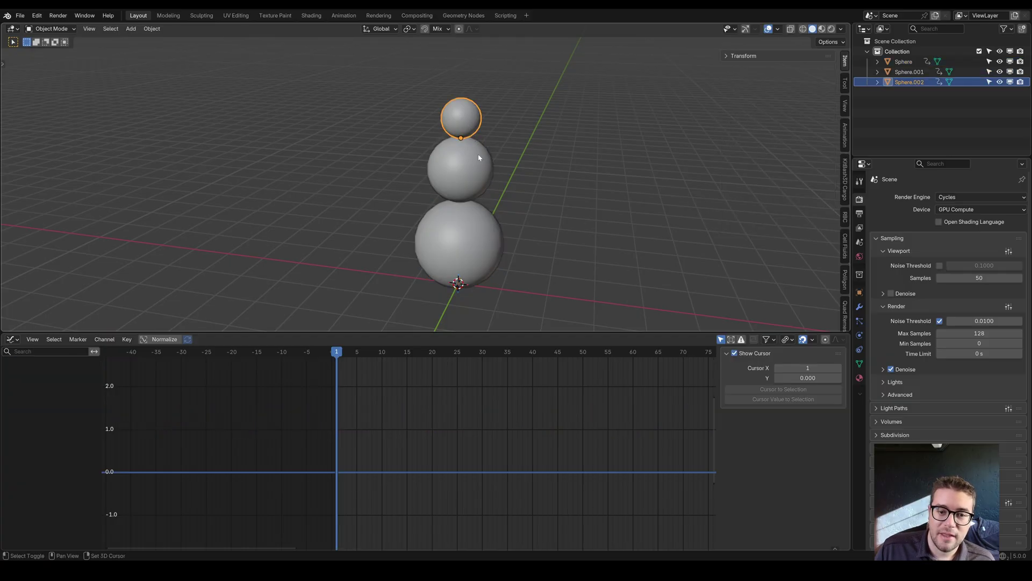
left_click(478, 156, "shift")
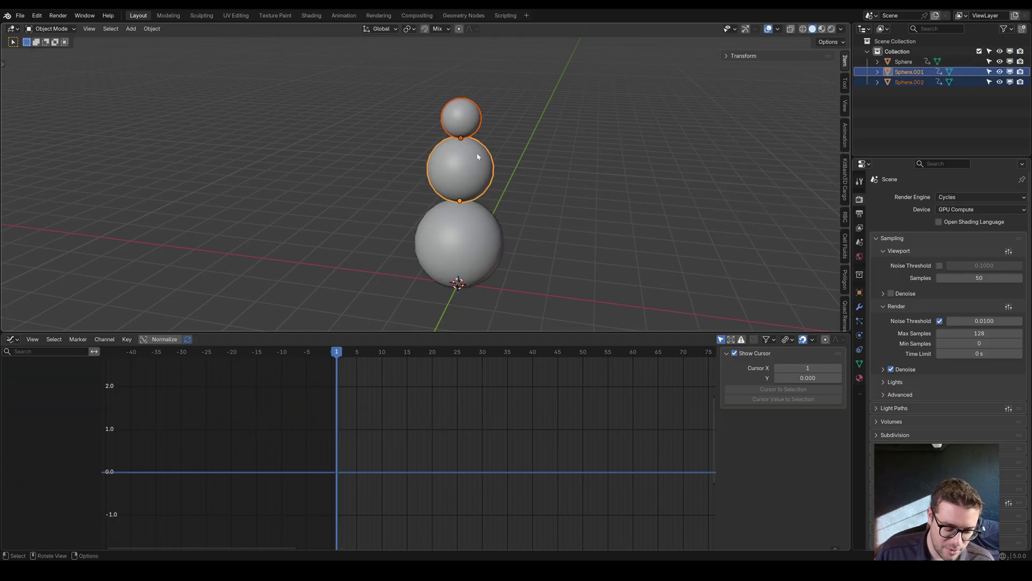
right_click(514, 164)
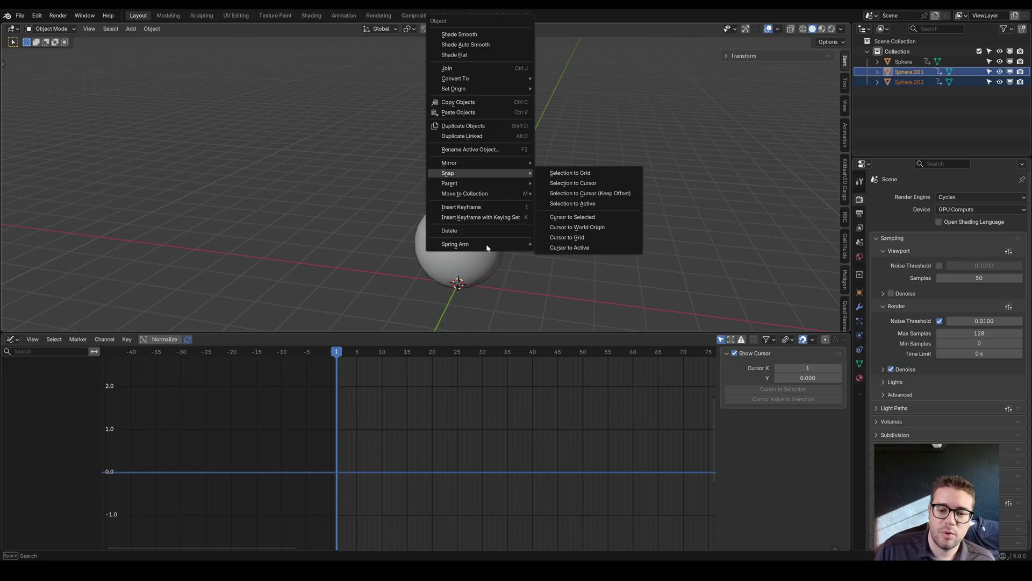
mouse_move(511, 241)
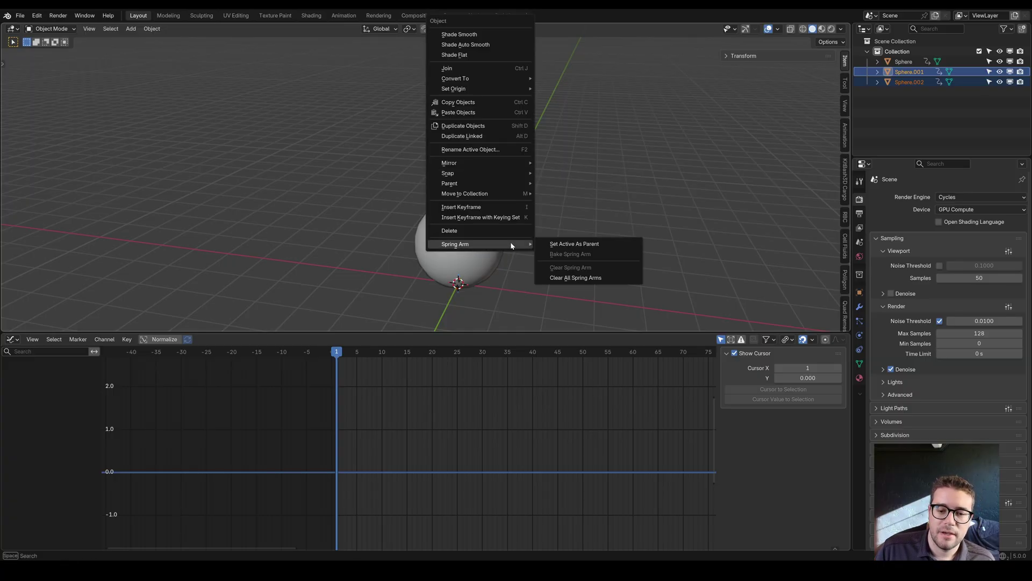
left_click(563, 245)
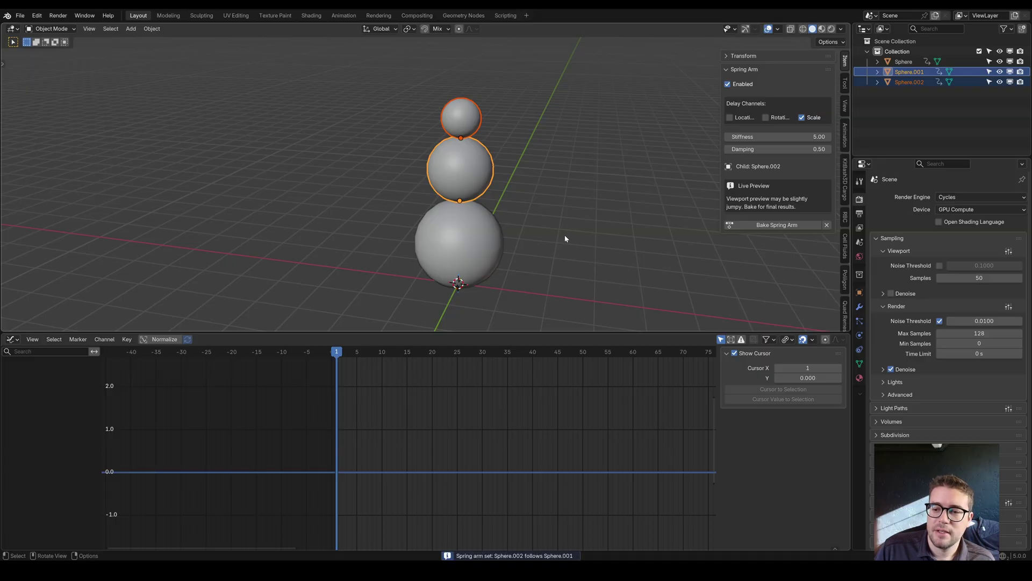
Bake the Spring Arm on the bottom sphere, followed by the one on the middle sphere.
left_click(486, 228)
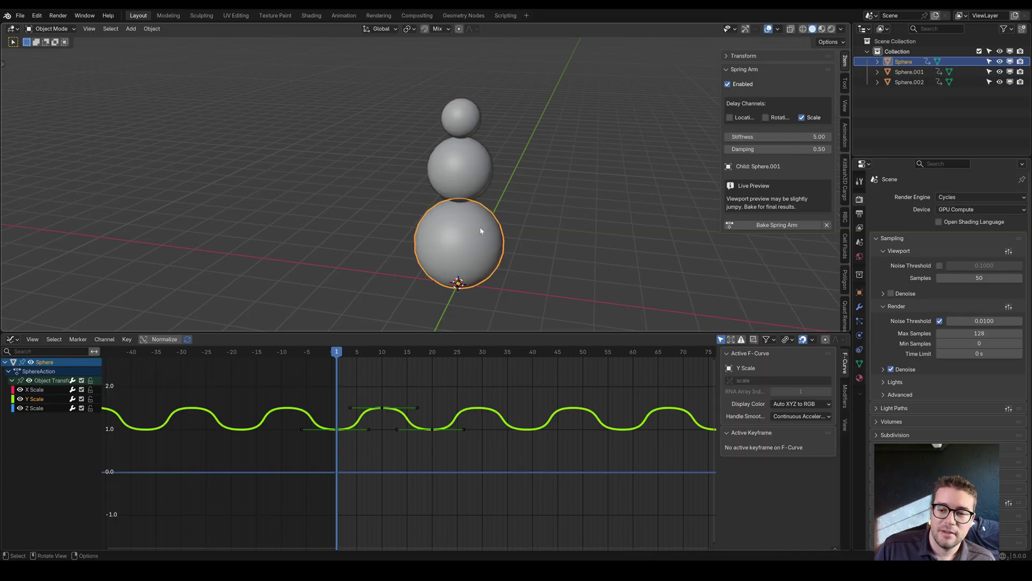
left_click(780, 225)
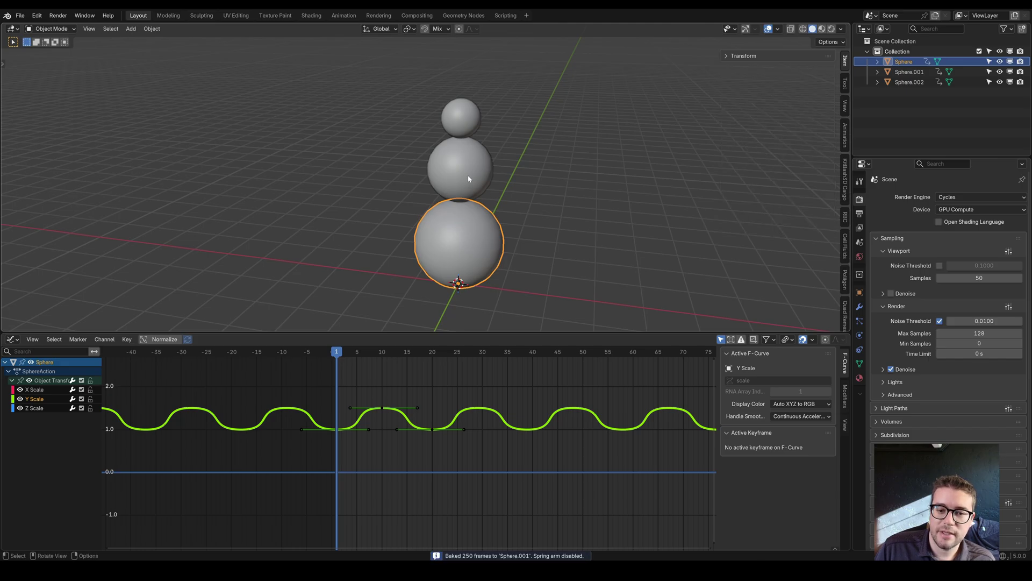
left_click(469, 179)
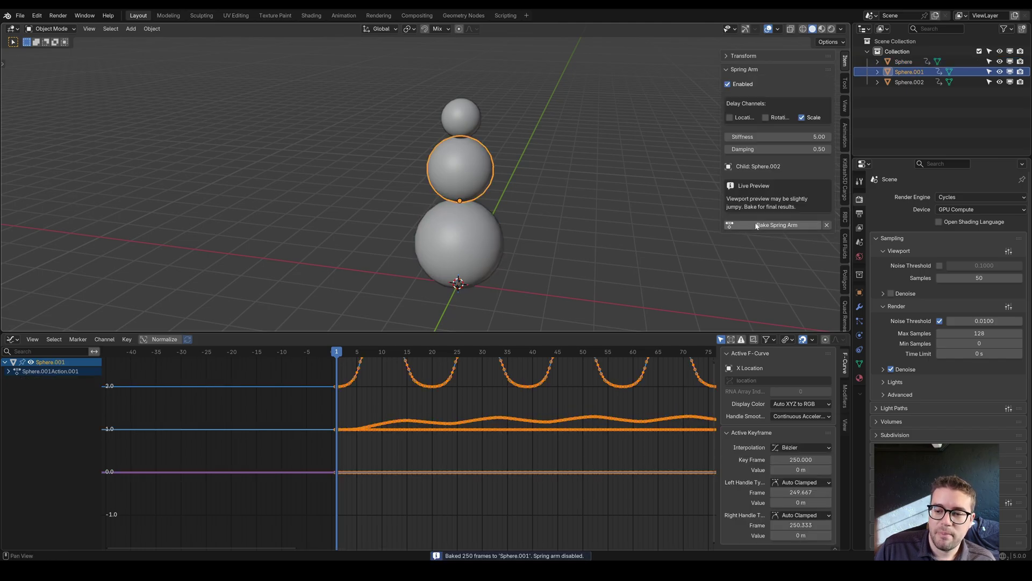
left_click(757, 225)
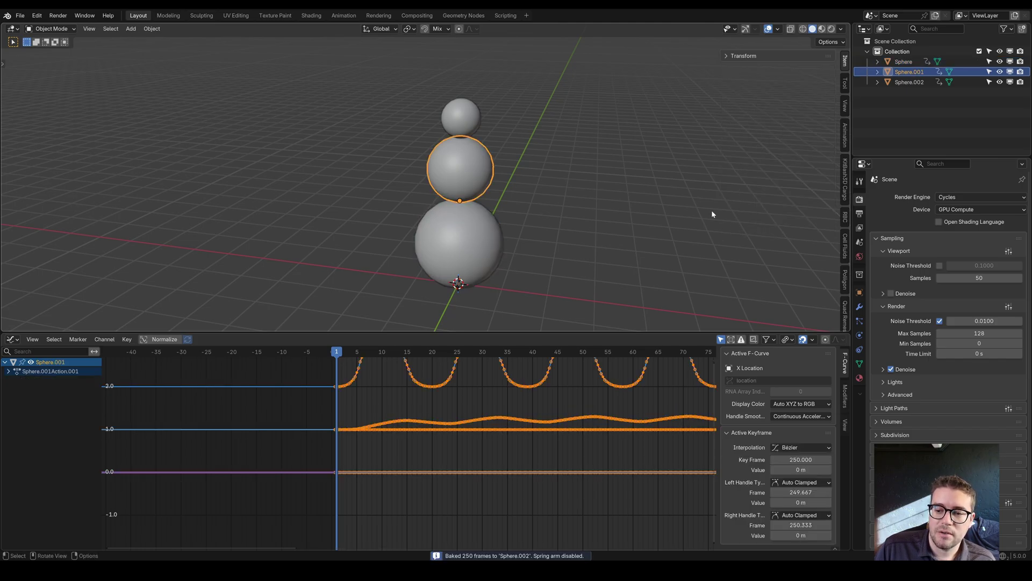
Deselect all spheres and play the baked animation to examine the delayed scaling up the stack.
left_click(460, 119)
left_click(521, 150)
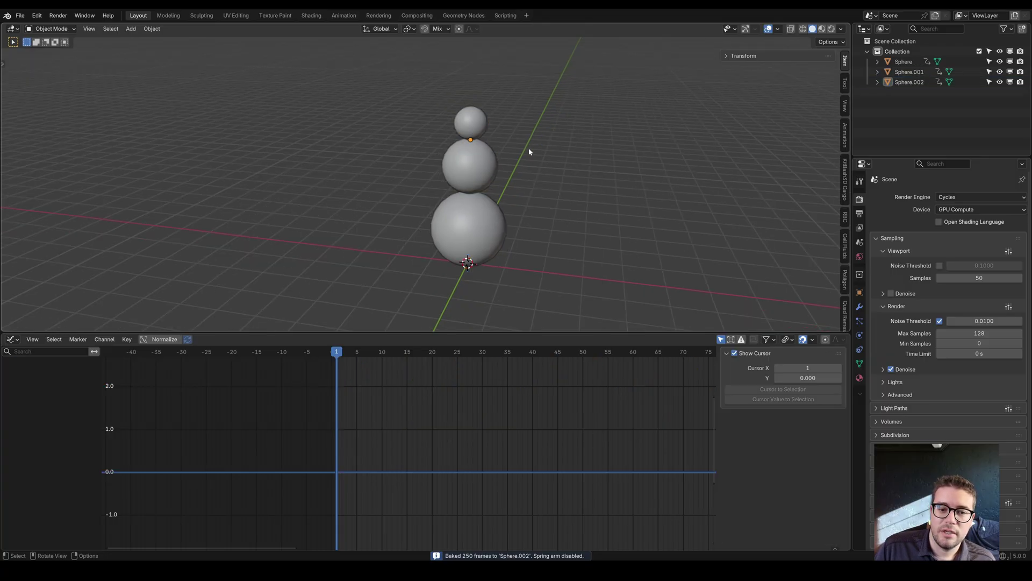
key("space")
middle_click_drag(551, 153, 491, 144)
scroll(479, 161, "up", 3)
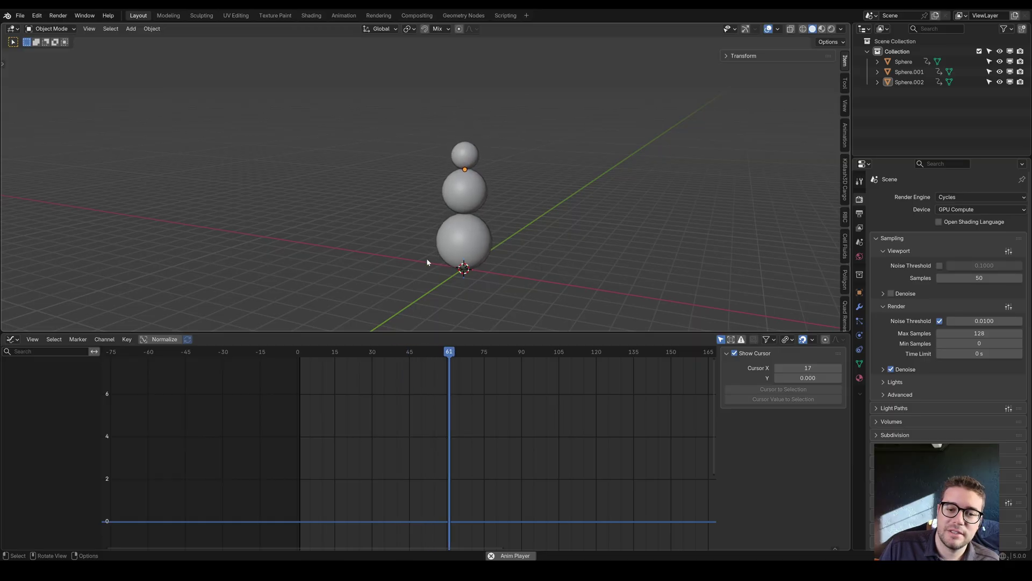